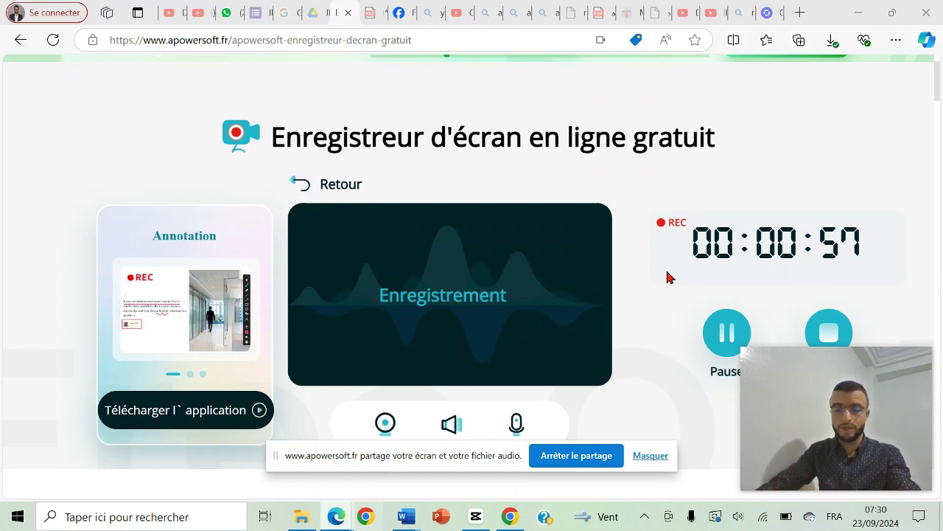
Search Windows for 'POWER' and launch PowerPoint from the results
left_click(22, 518)
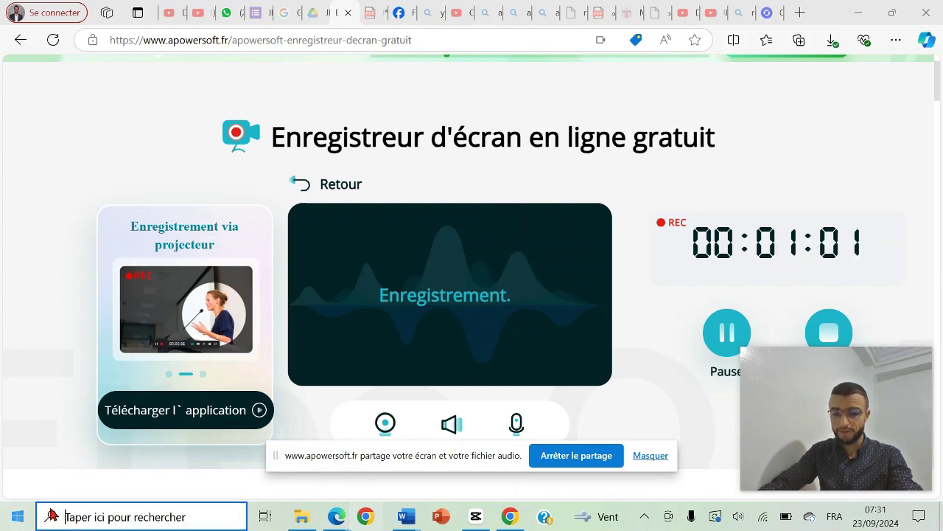
left_click(88, 518)
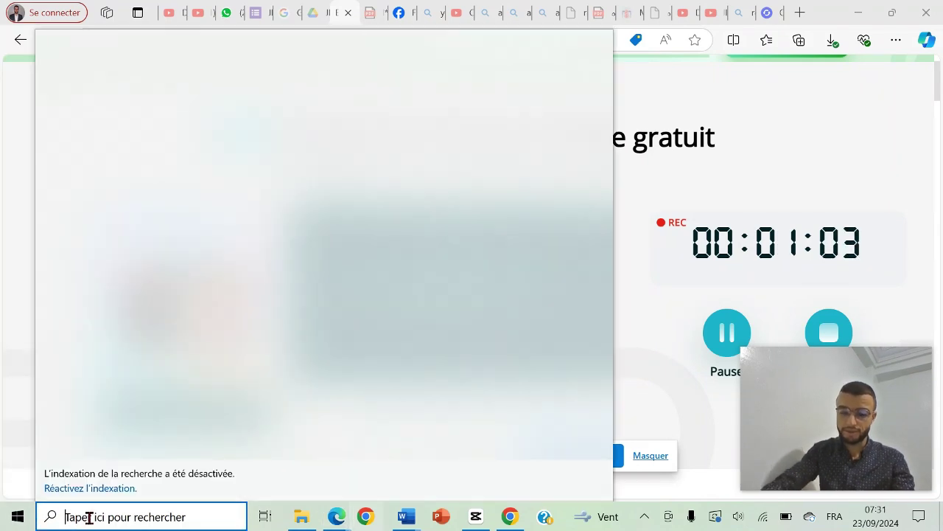
type("POW")
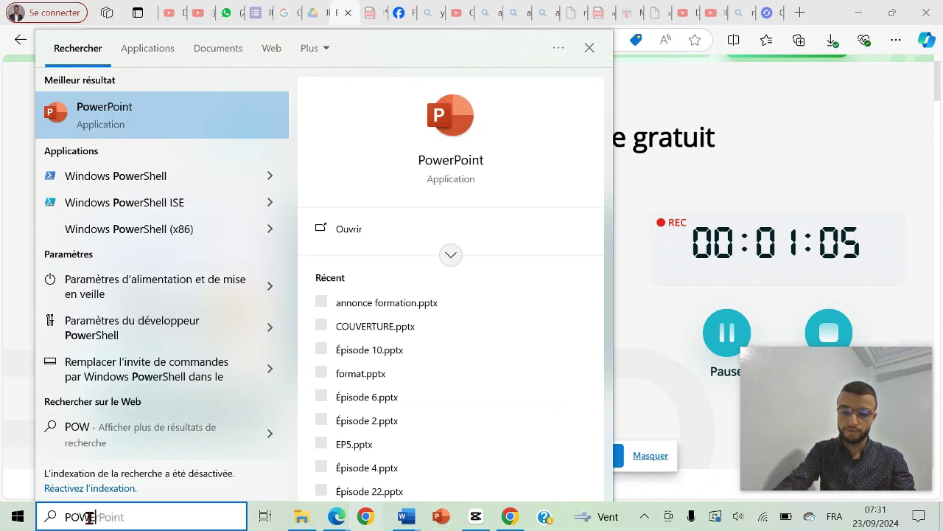
type("ER")
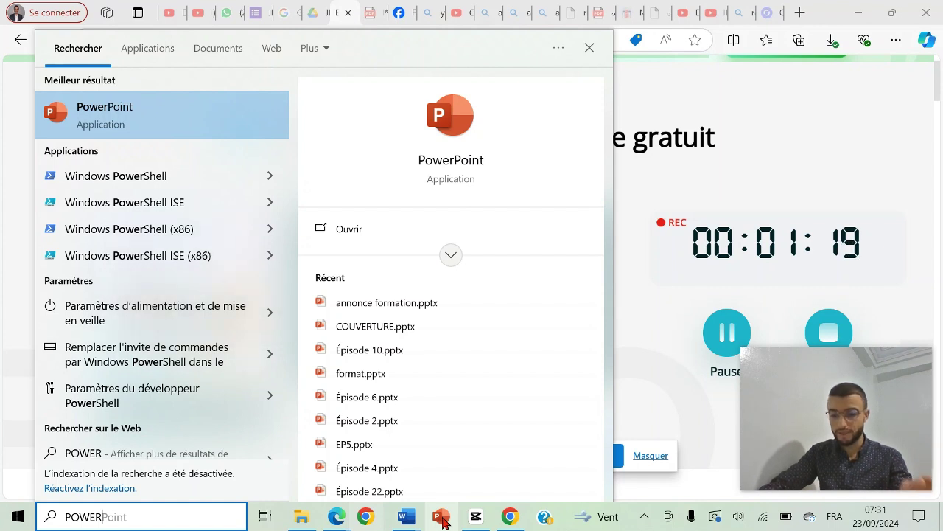
left_click(442, 519)
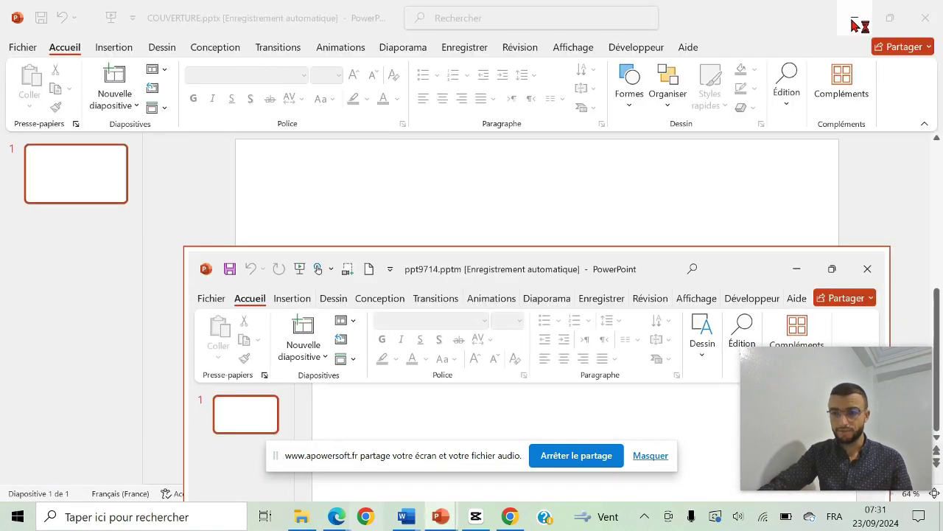
Minimize COUVERTURE and close the recovered ppt9714 presentation without saving
left_click(853, 20)
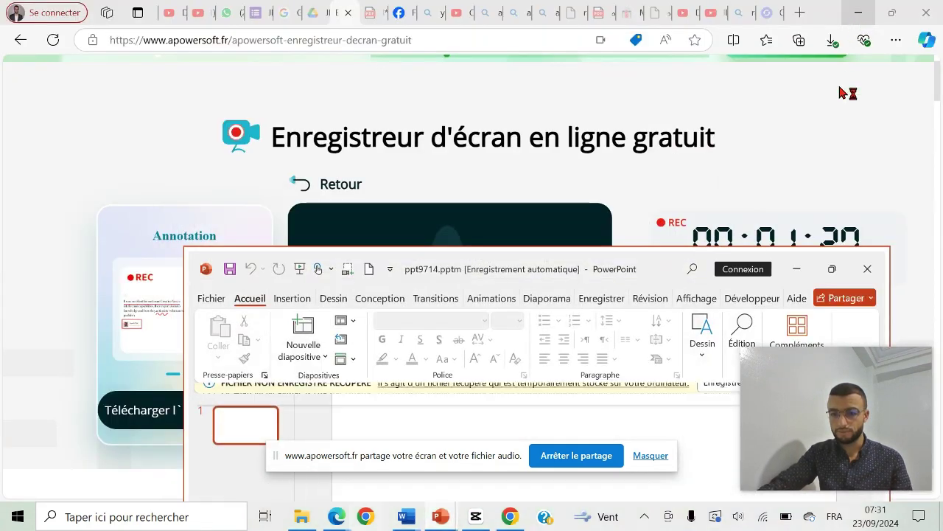
left_click(867, 268)
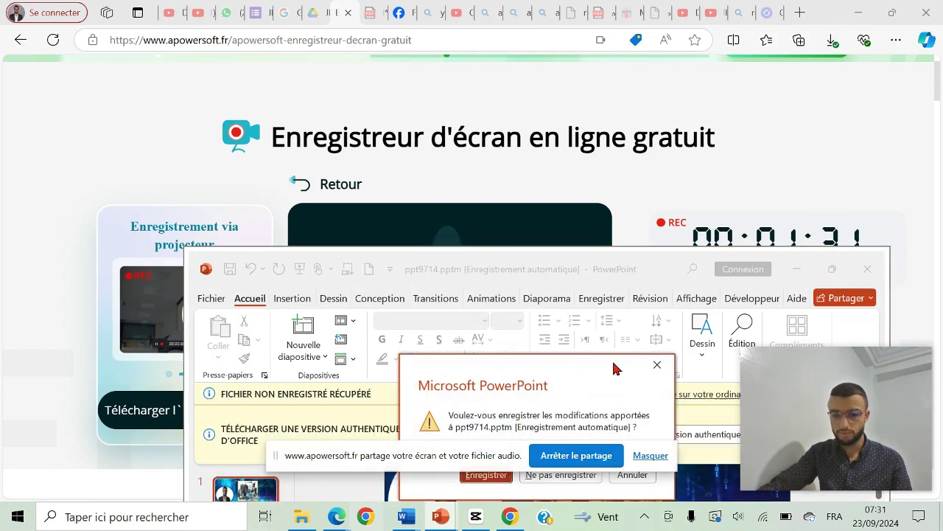
left_click(657, 365)
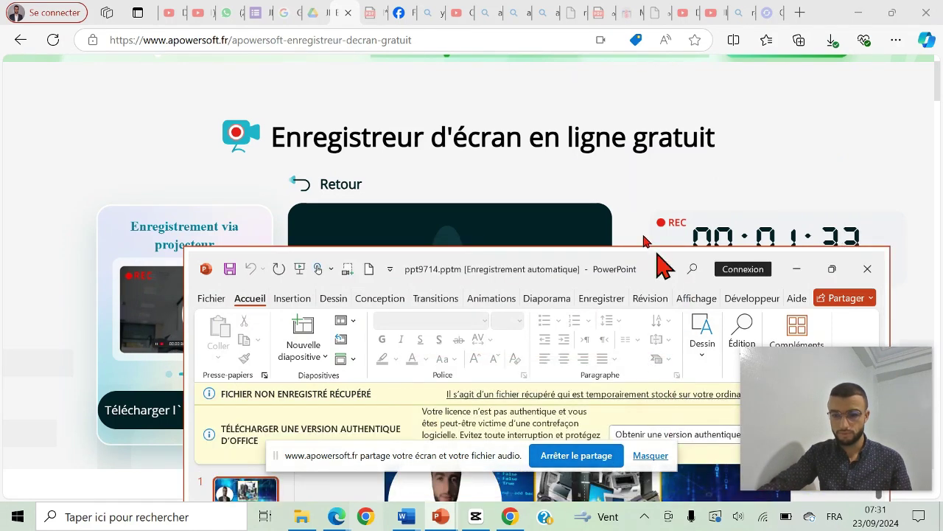
left_click_drag(656, 264, 630, 203)
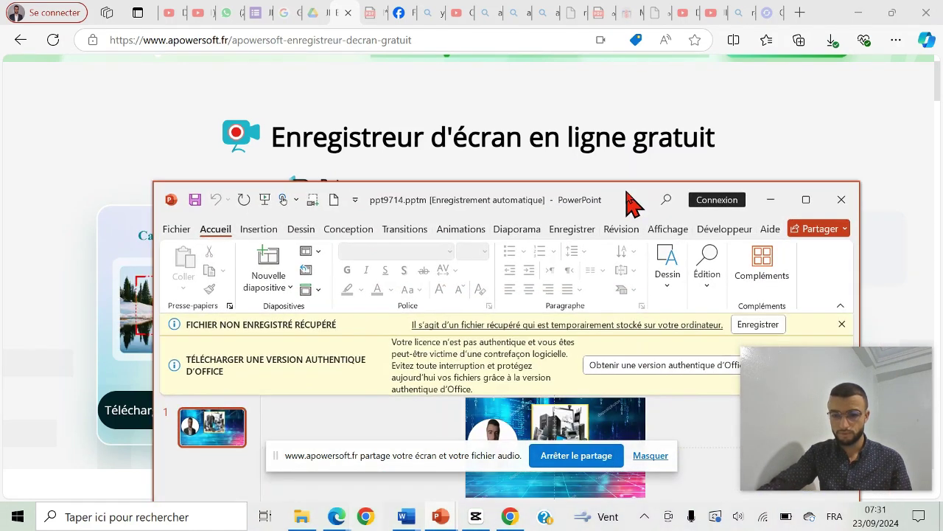
left_click(840, 199)
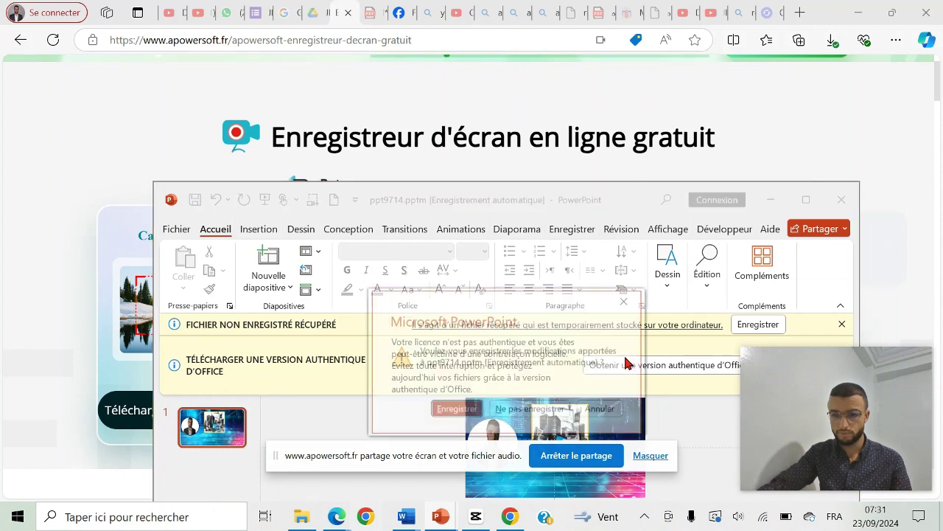
left_click(543, 413)
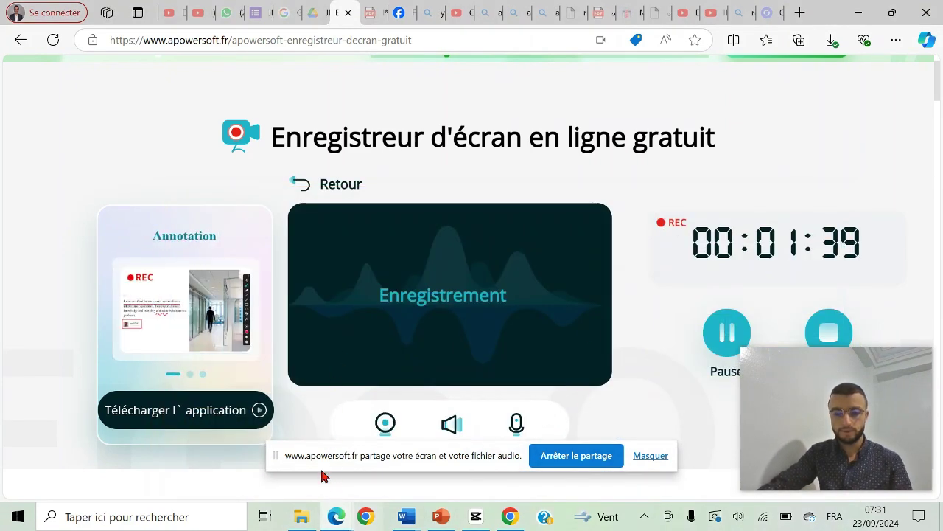
left_click(857, 13)
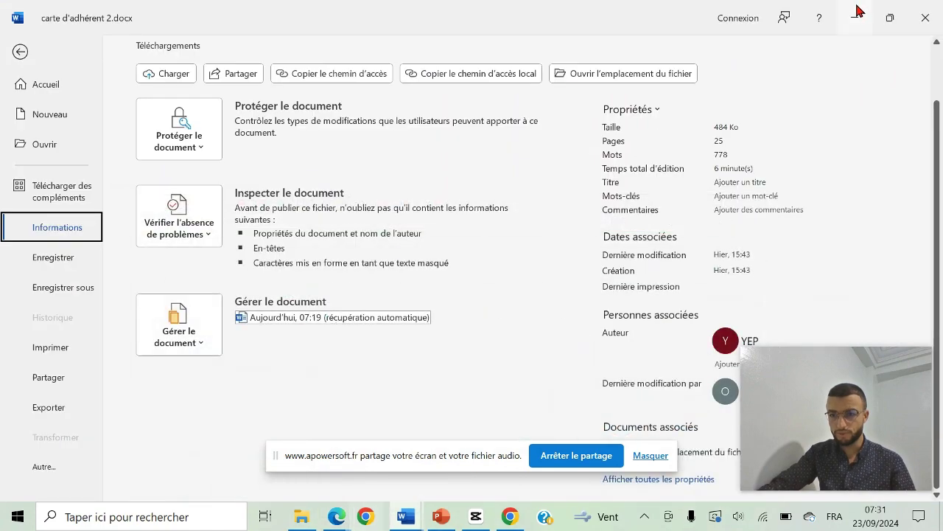
left_click(857, 13)
left_click(857, 13)
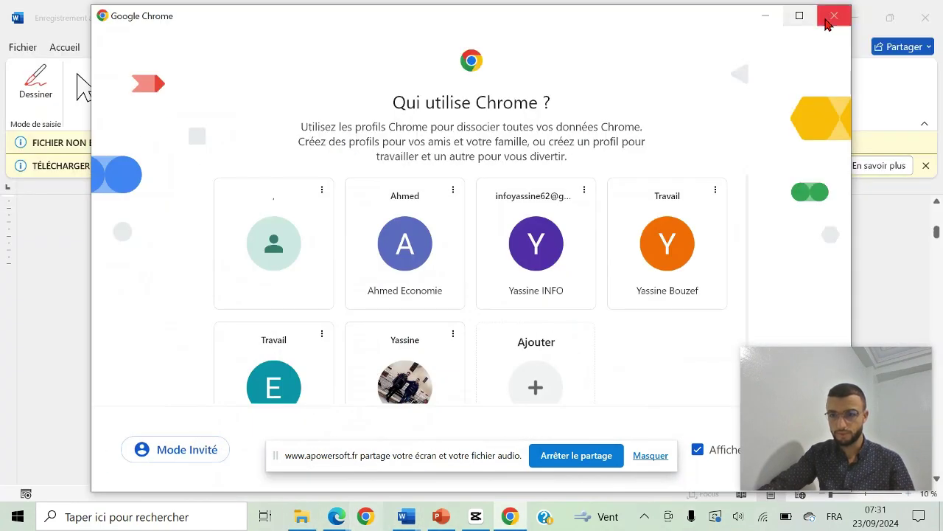
left_click(845, 16)
left_click(852, 16)
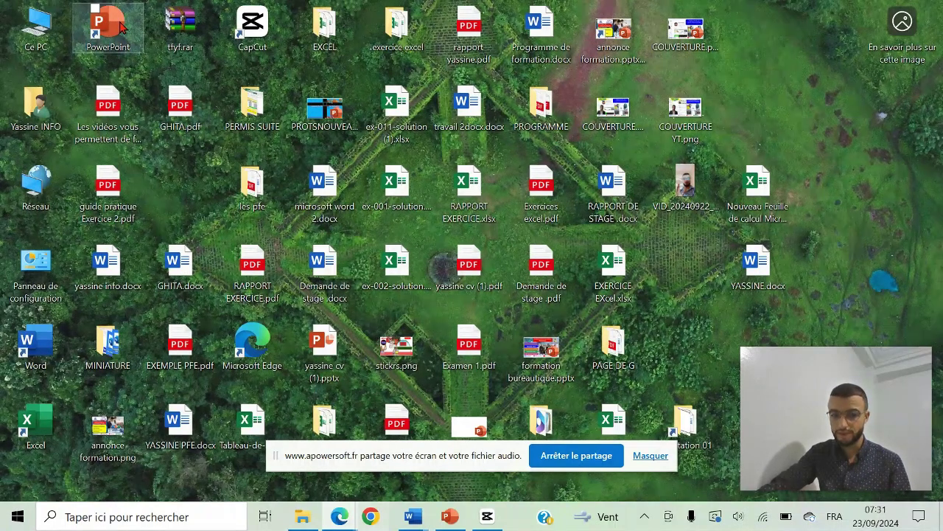
Create a new PowerPoint presentation on the desktop with its default name and open it
right_click(783, 63)
mouse_move(653, 159)
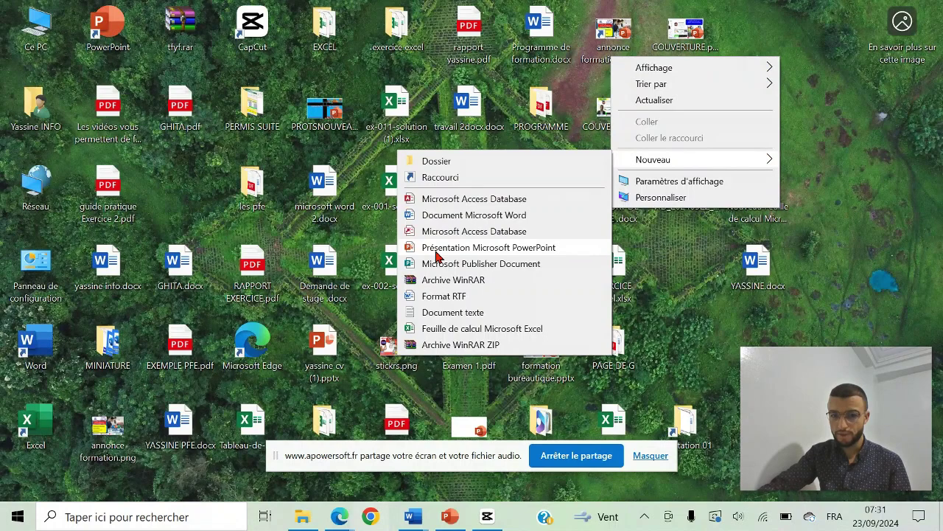
left_click(514, 248)
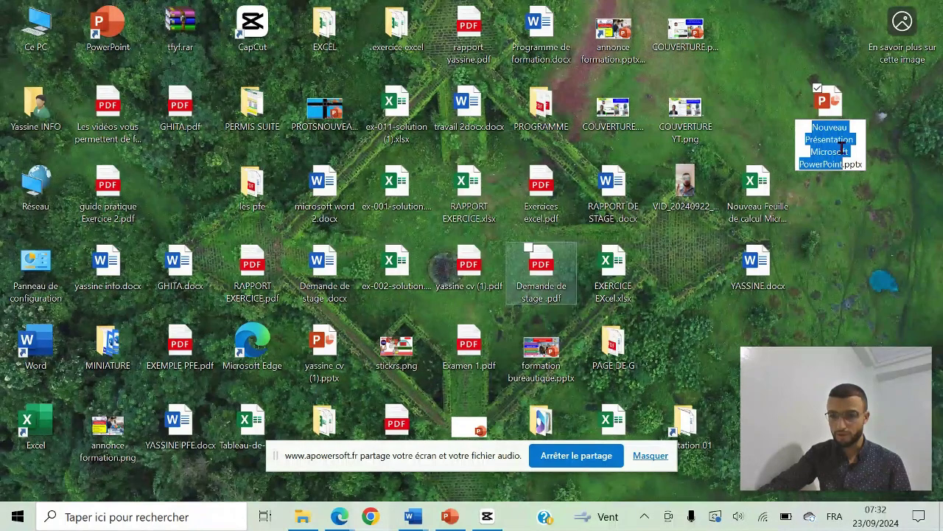
left_click(828, 111)
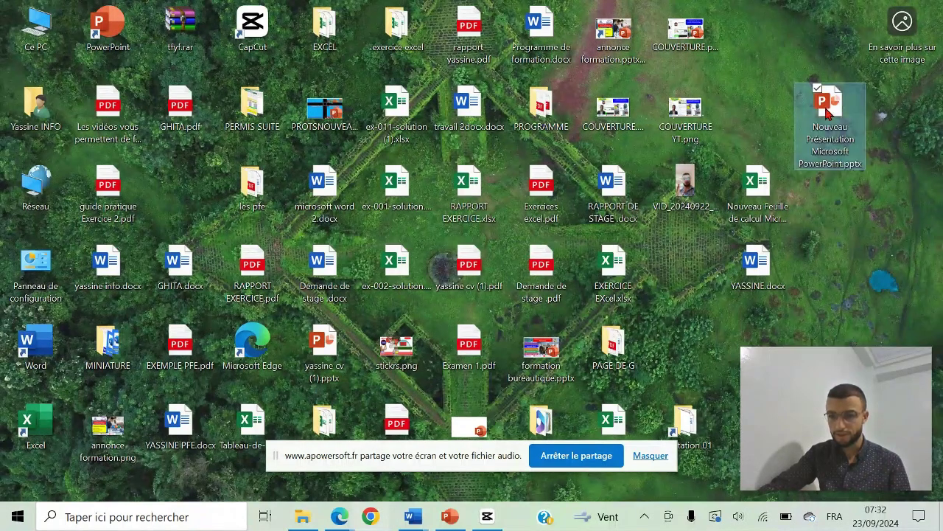
double_click(828, 111)
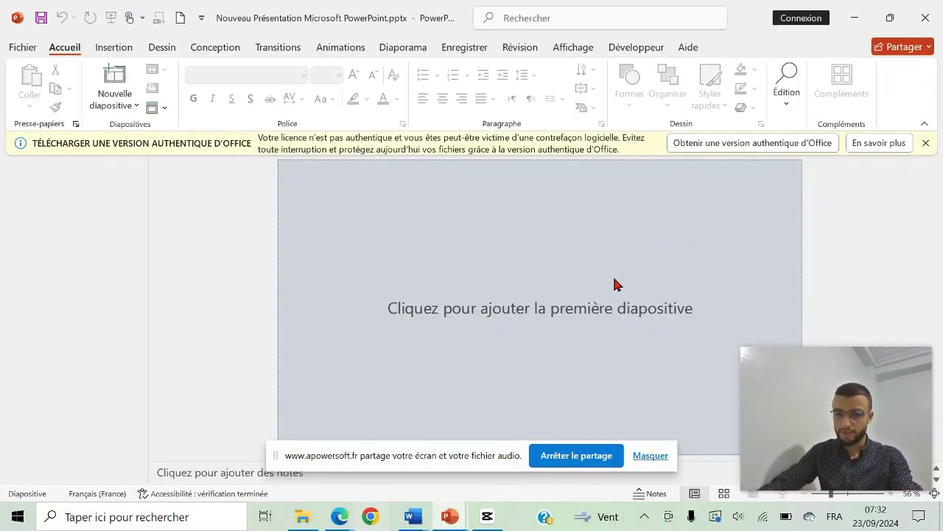
Add the first title slide, dismiss the licence warning bar, and re-maximize the window
left_click(650, 455)
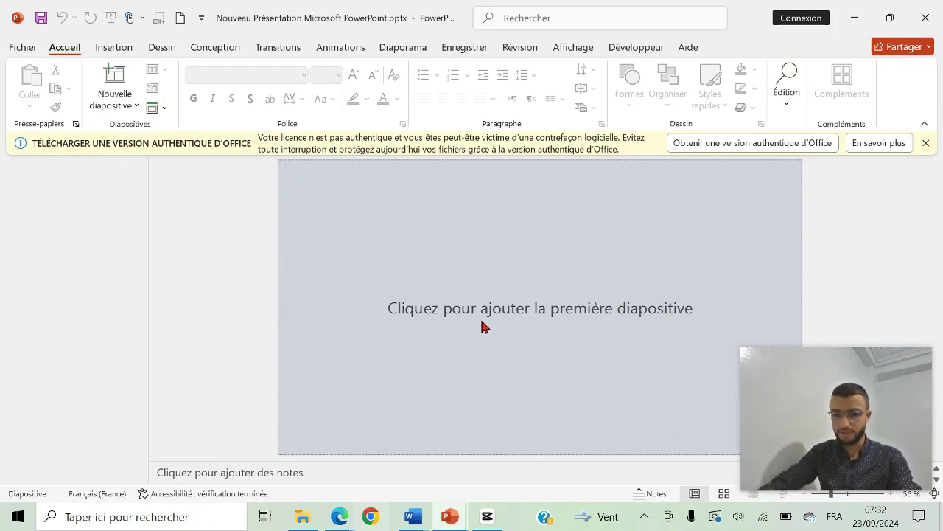
left_click(524, 315)
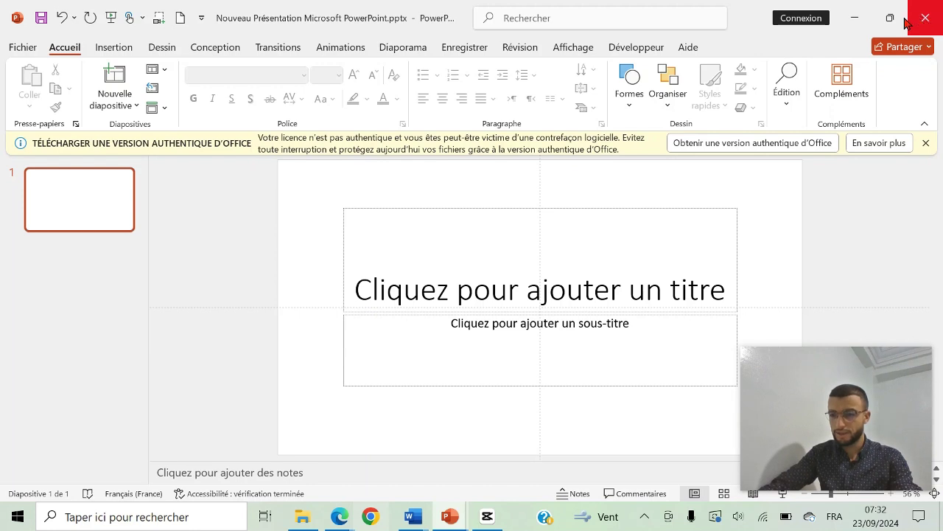
left_click(924, 143)
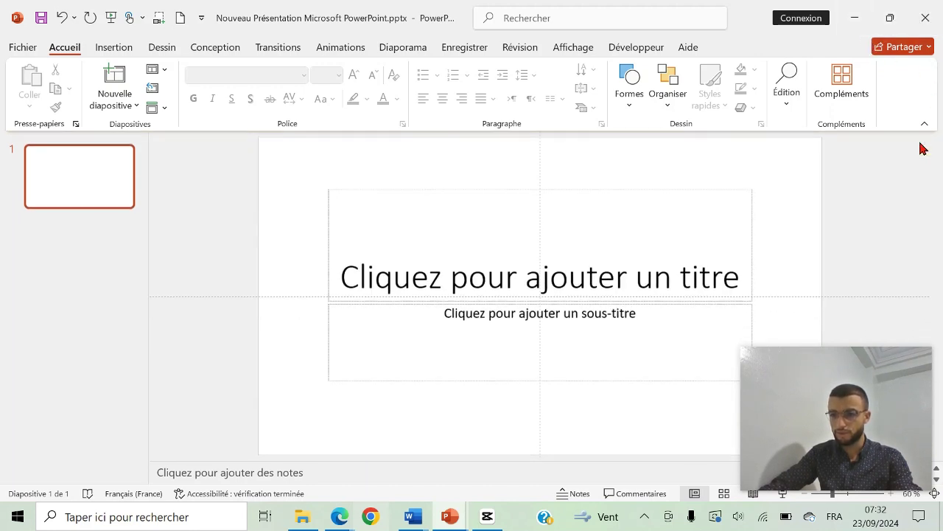
left_click(891, 18)
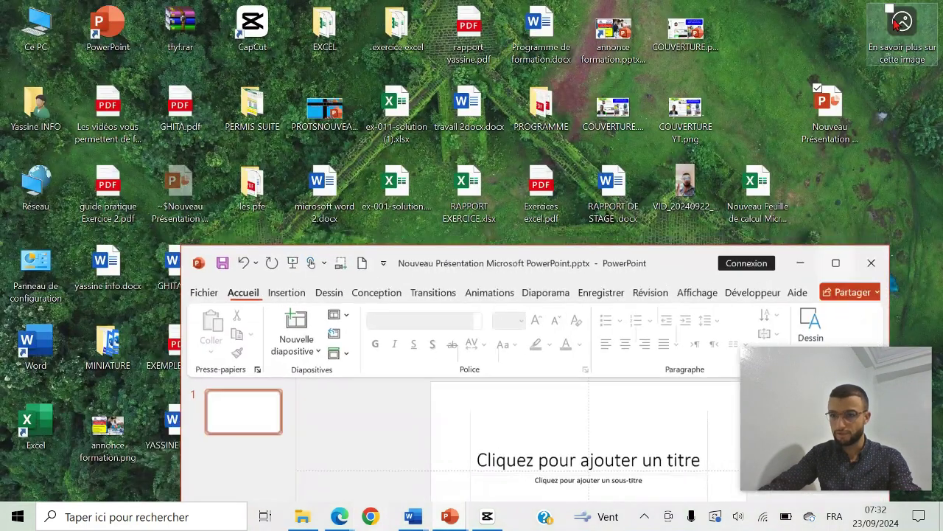
left_click(835, 264)
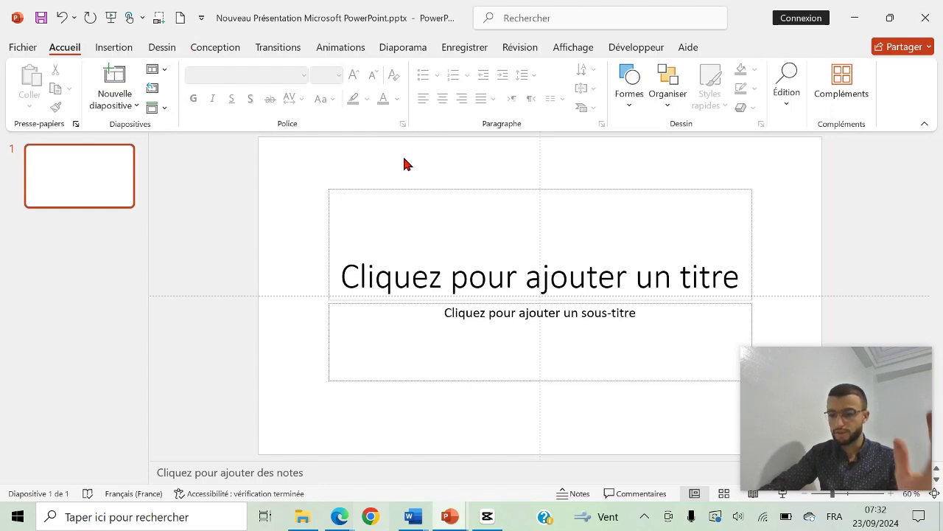
left_click(462, 256)
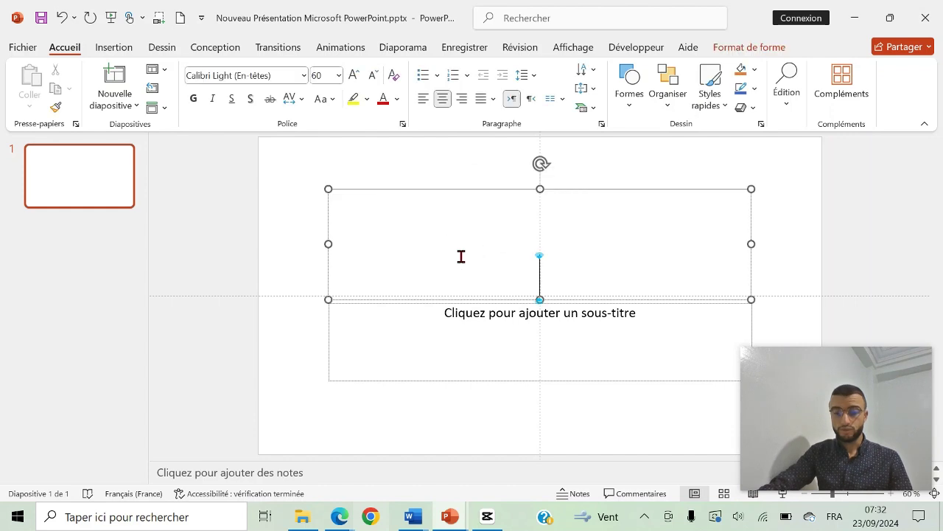
left_click(276, 216)
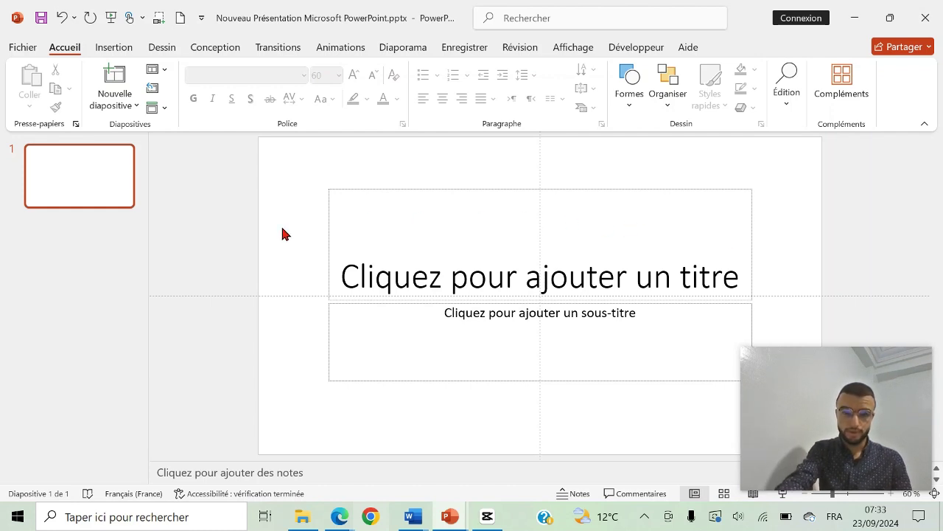
key("XF86MonBrightnessUp")
key("XF86MonBrightnessUp")
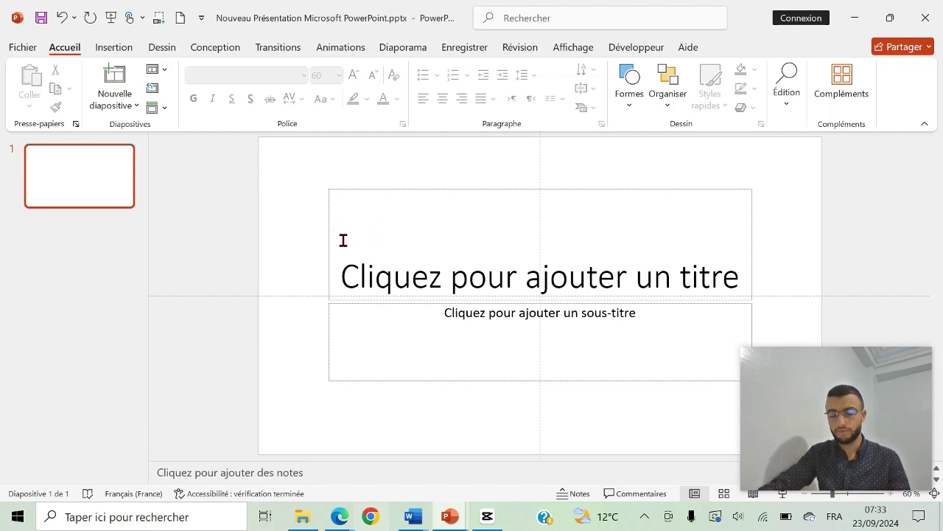
Type 'Présentation' as the slide title, correcting its first letters
left_click(404, 258)
type("P")
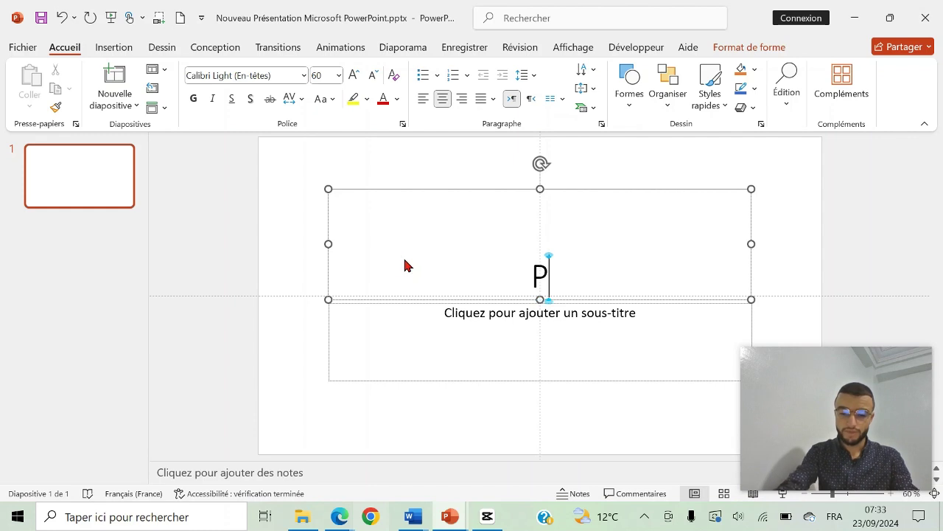
type("R2SR")
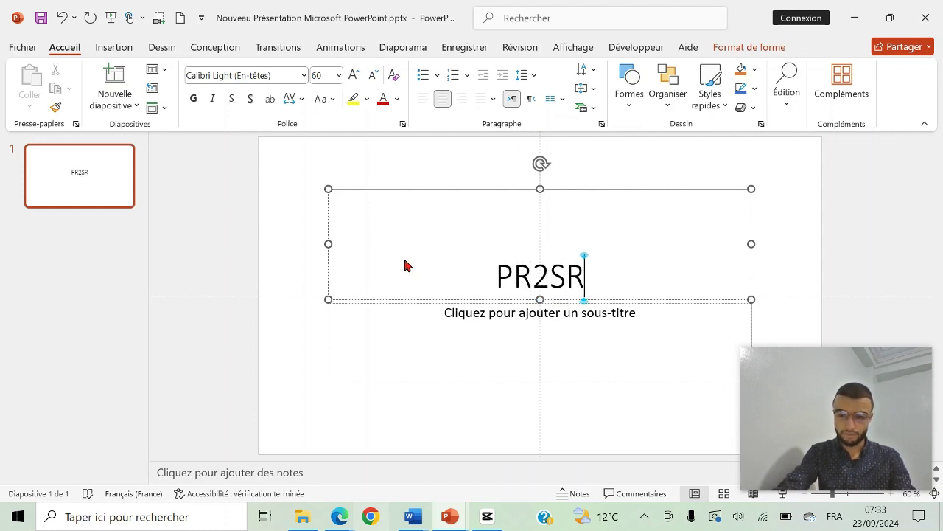
key("BackSpace")
key("BackSpace")
key("BackSpace")
key("BackSpace")
key("BackSpace")
type("r")
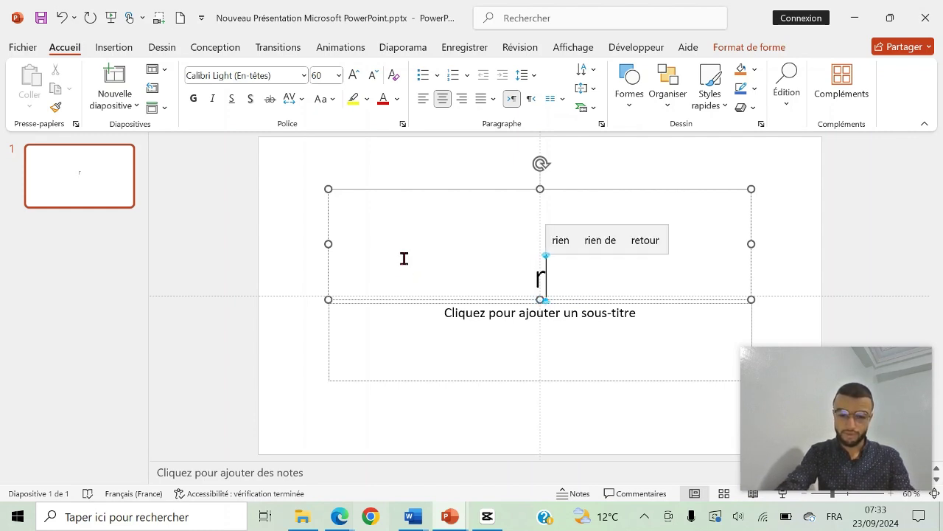
type("ésenta")
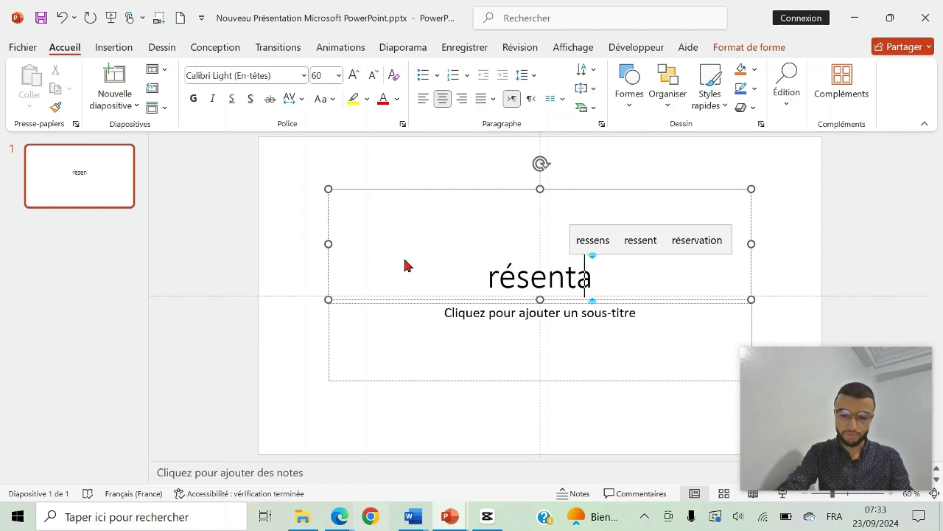
type("tion")
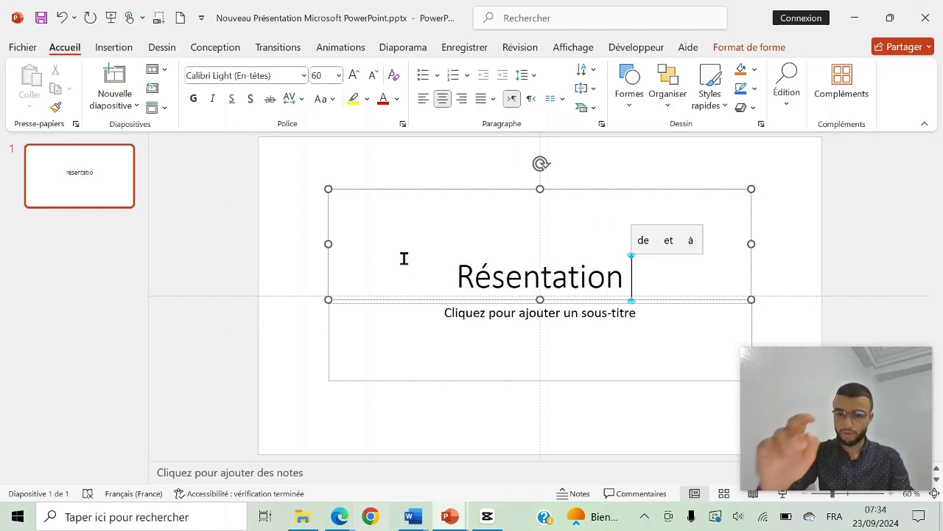
left_click(469, 278)
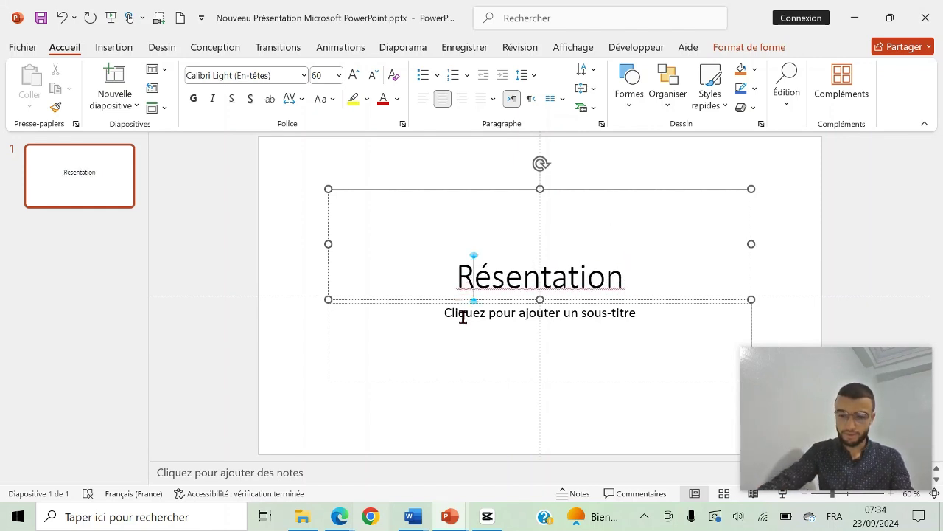
key("BackSpace")
type("pr")
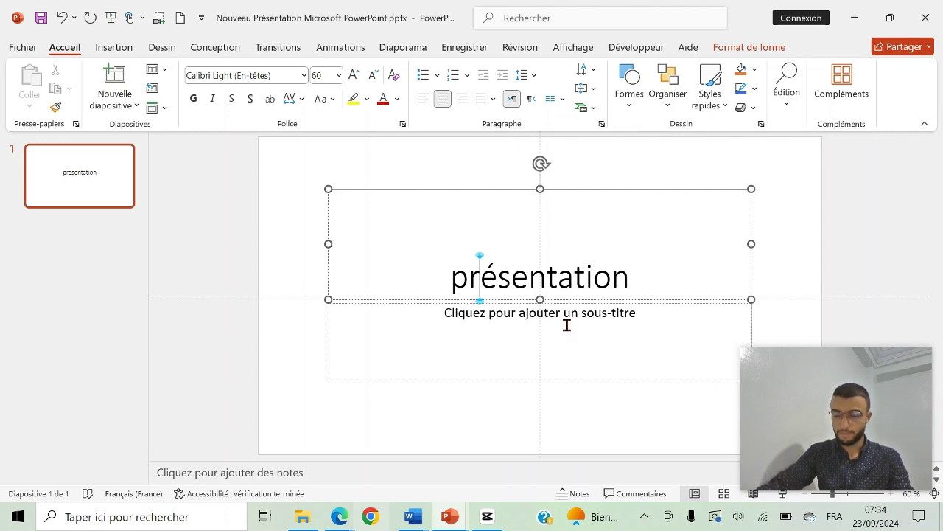
left_click(652, 282)
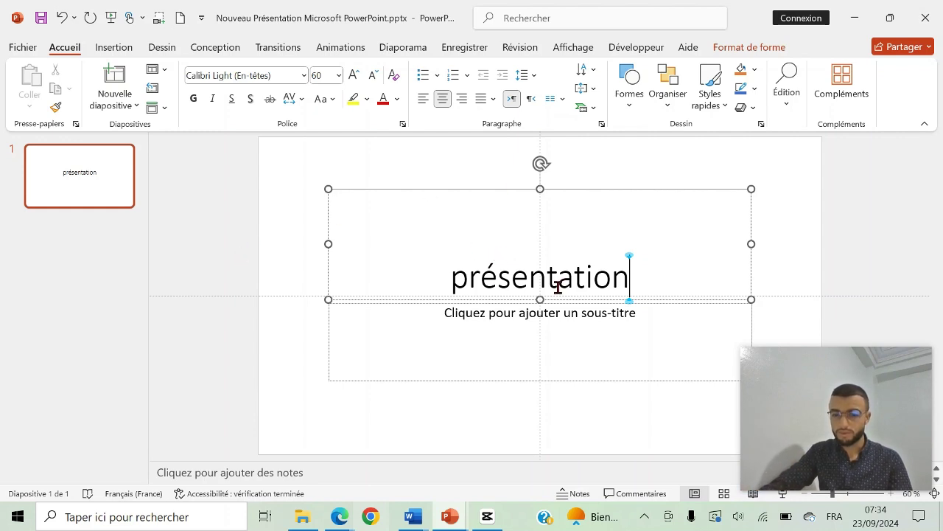
Add 'video' and 'annonce' as the second and third title lines
key("Return")
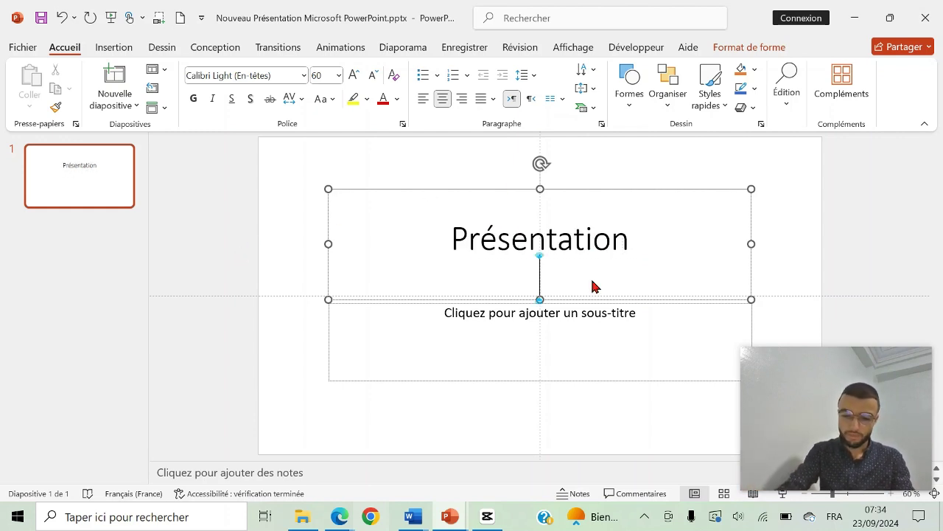
type("video")
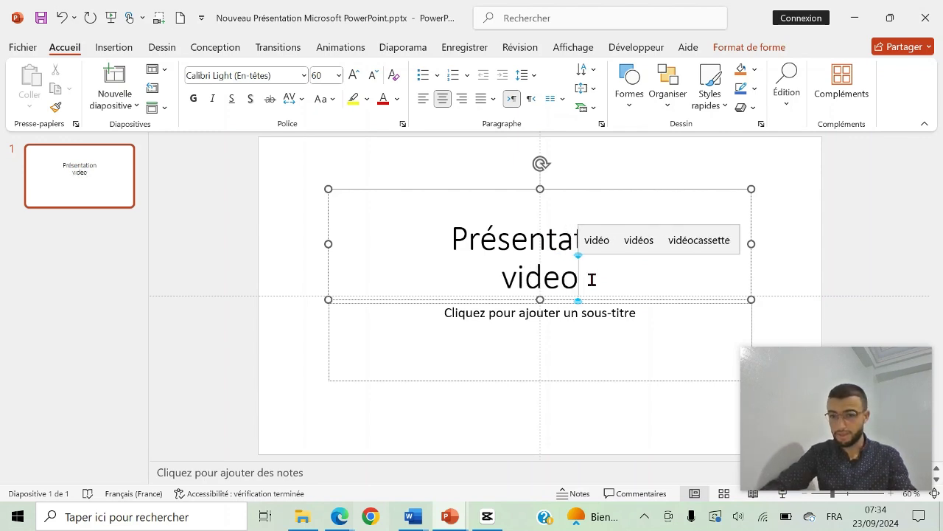
key("Return")
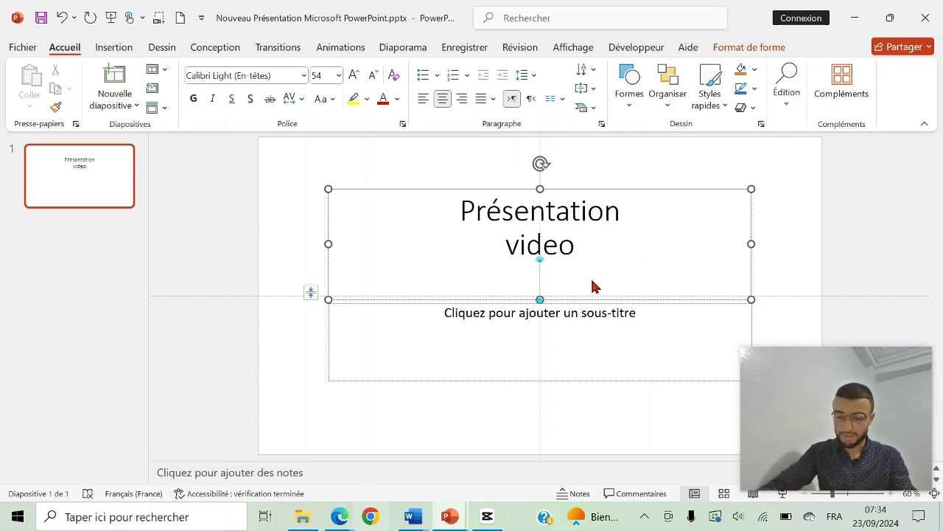
type("ann")
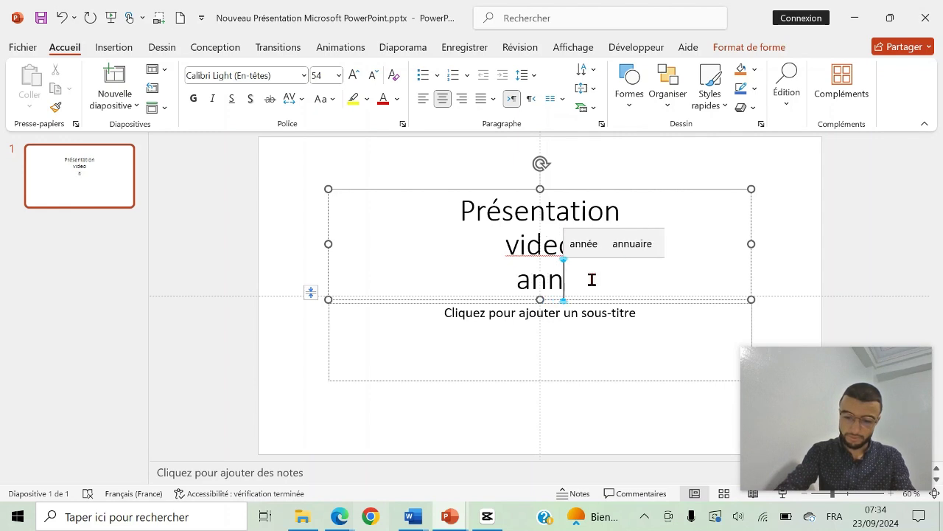
type("once")
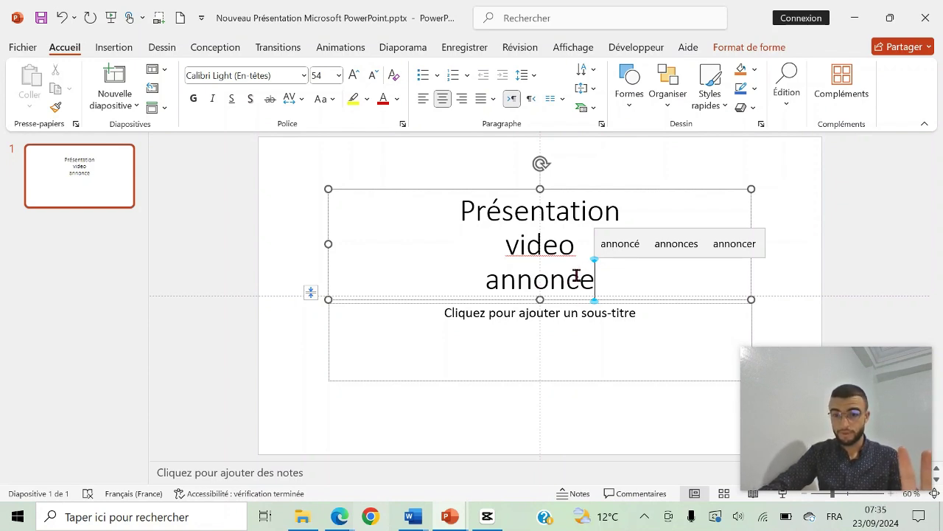
Replace the three-line title with 'microsoft power point'
left_click_drag(538, 280, 458, 191)
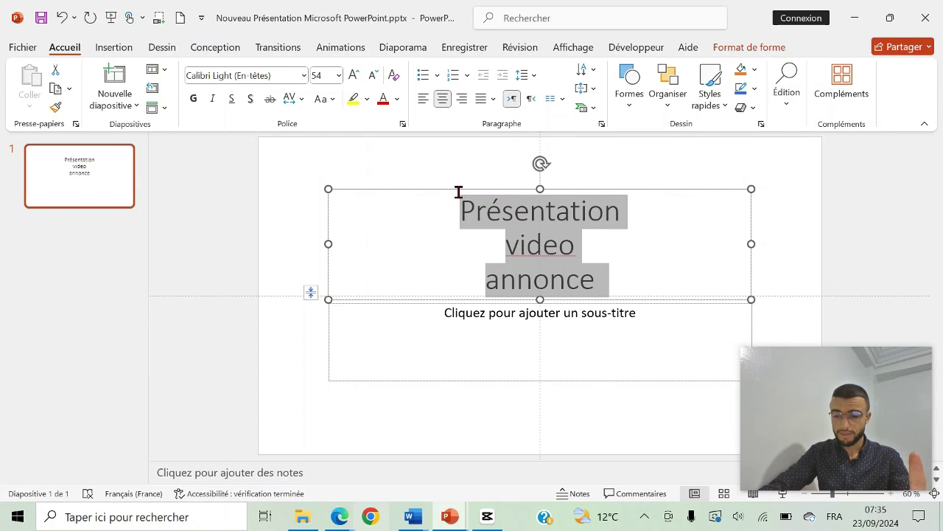
key("BackSpace")
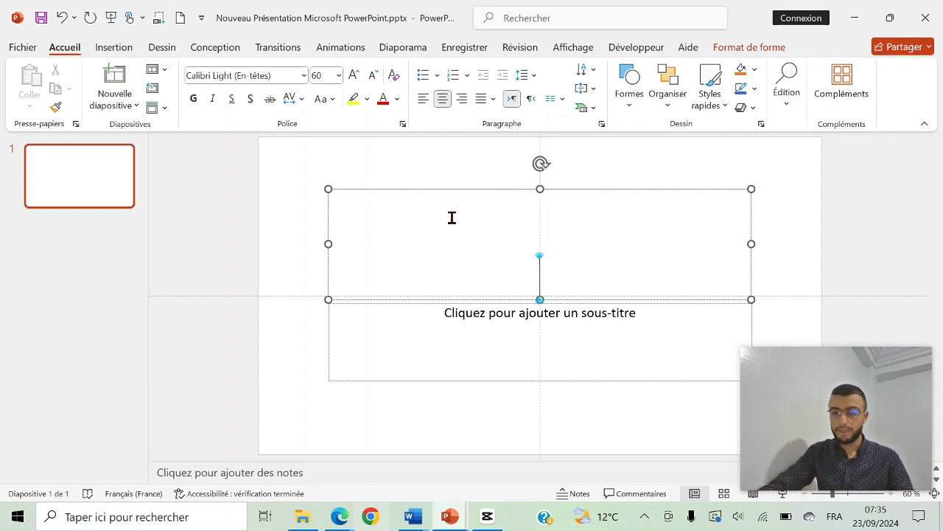
left_click(373, 179)
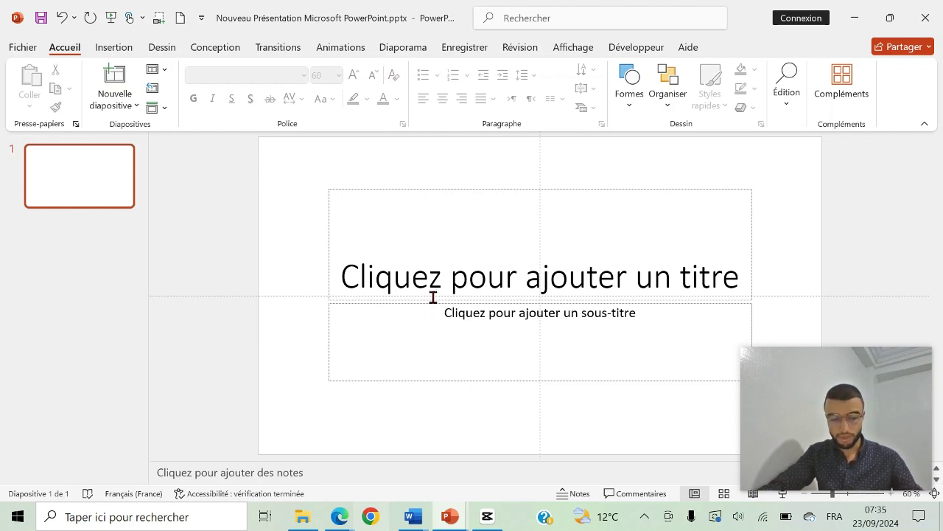
left_click(471, 268)
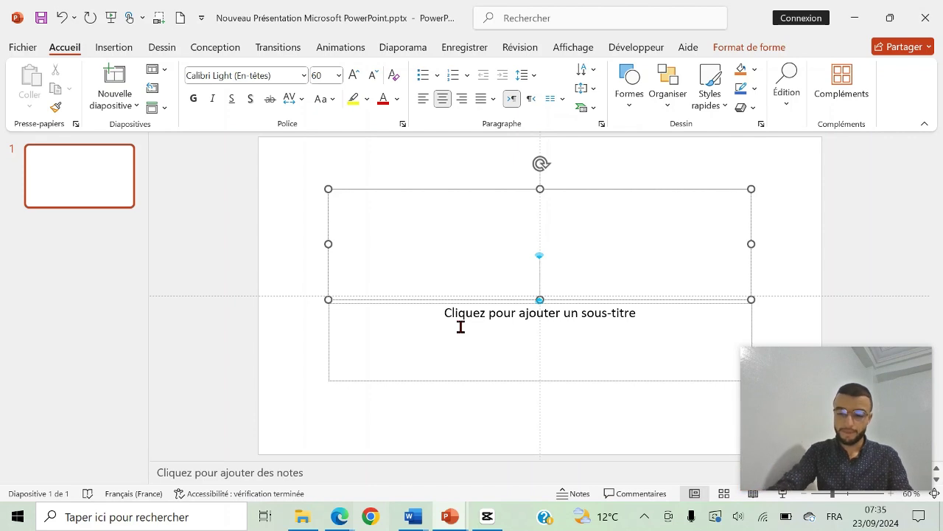
type("micro")
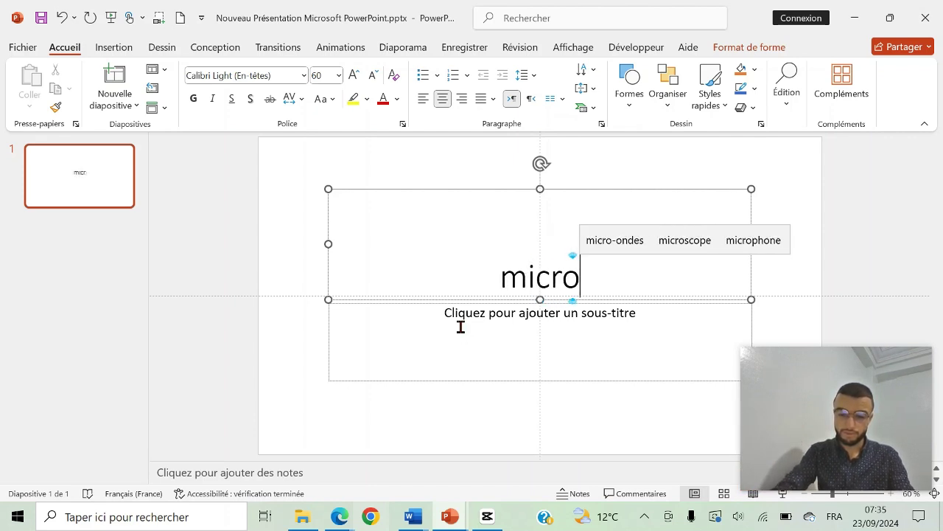
type("soft pow")
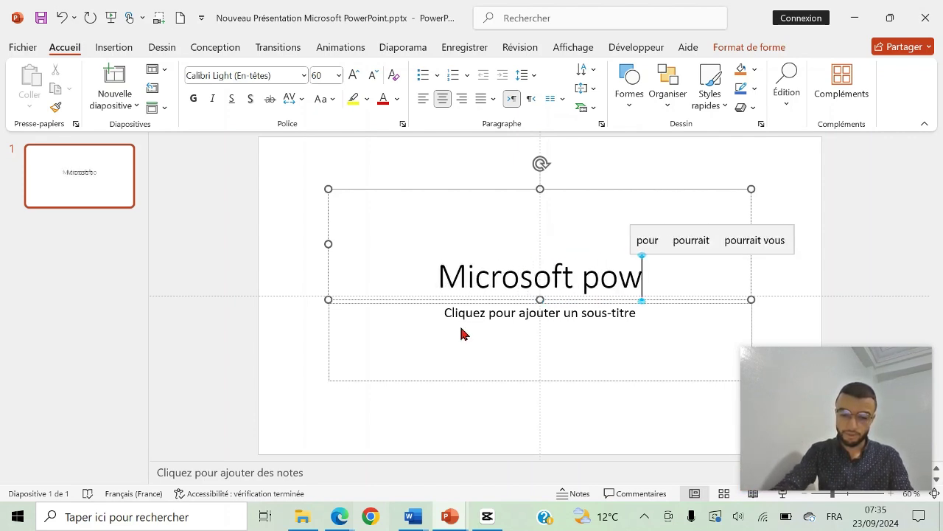
type("er poi")
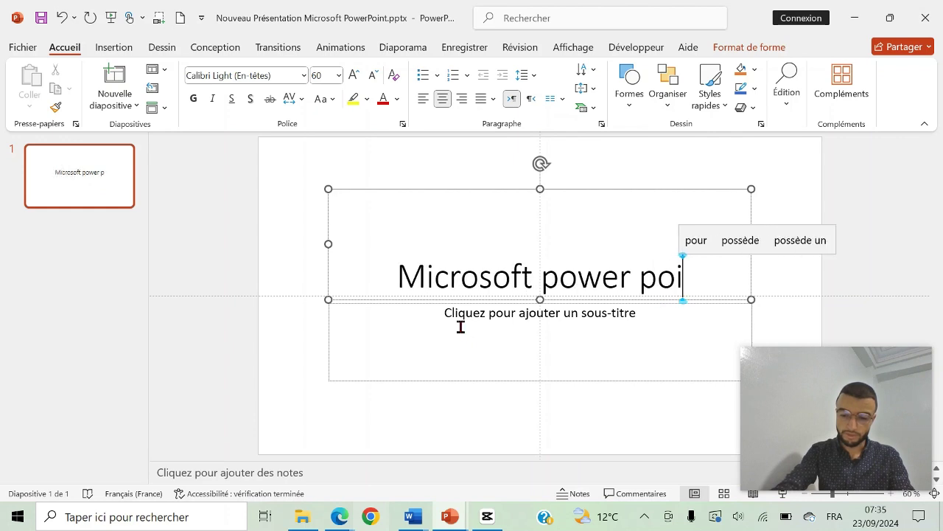
type("nt")
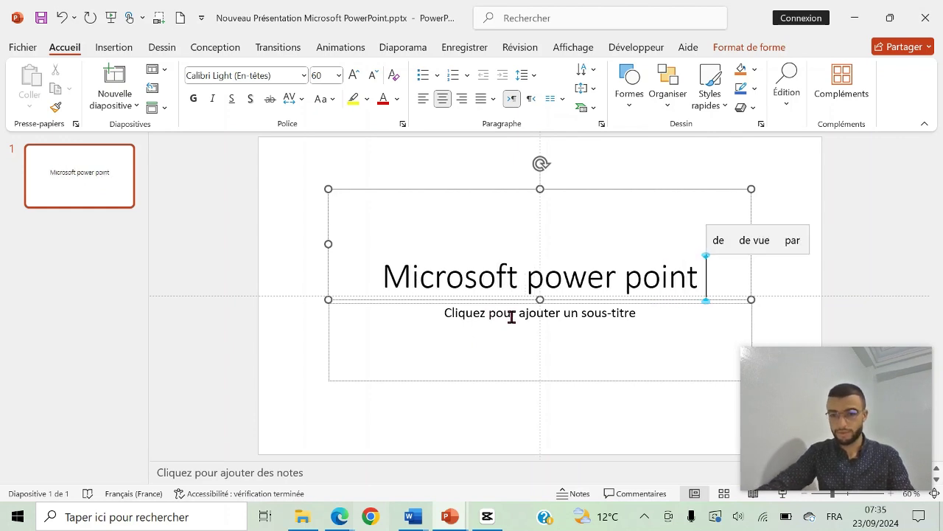
Enlarge the title text to 66 pt and make it bold
left_click(511, 317)
left_click(507, 279)
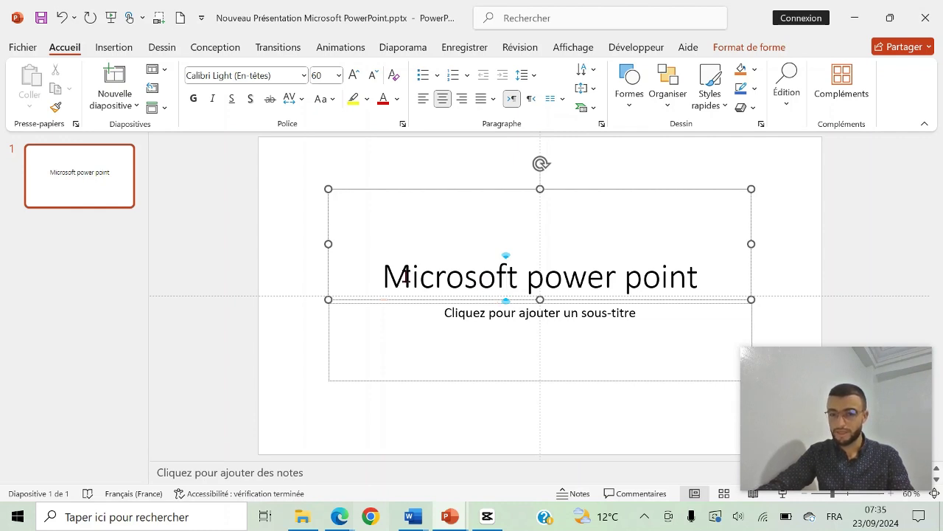
left_click_drag(394, 278, 663, 275)
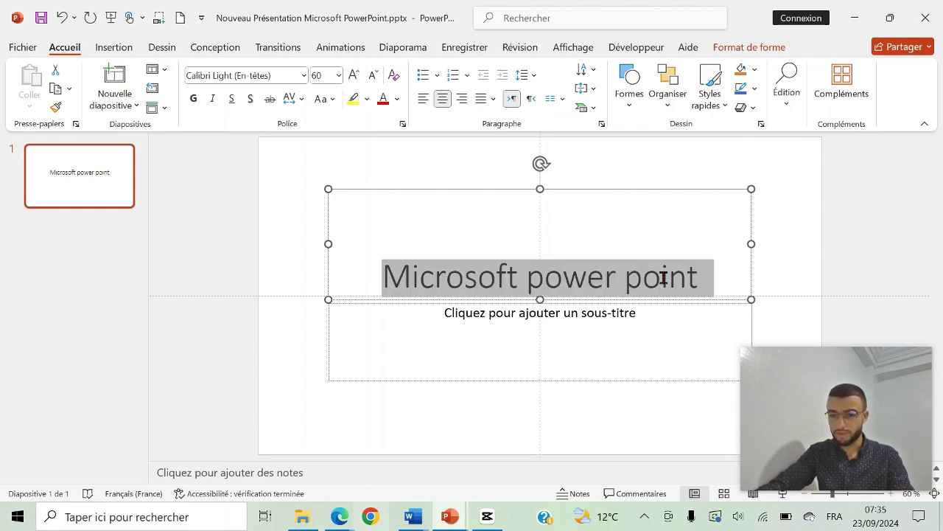
left_click(347, 78)
left_click(194, 98)
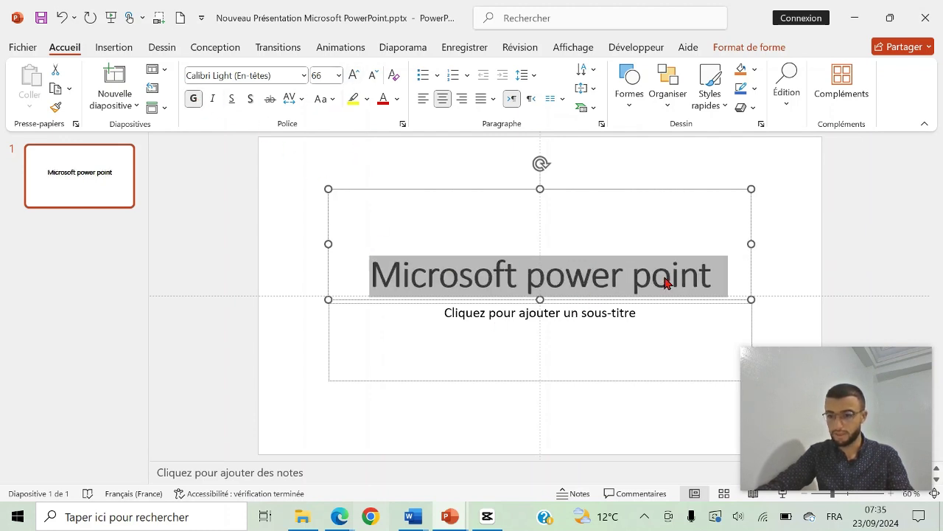
left_click(520, 335)
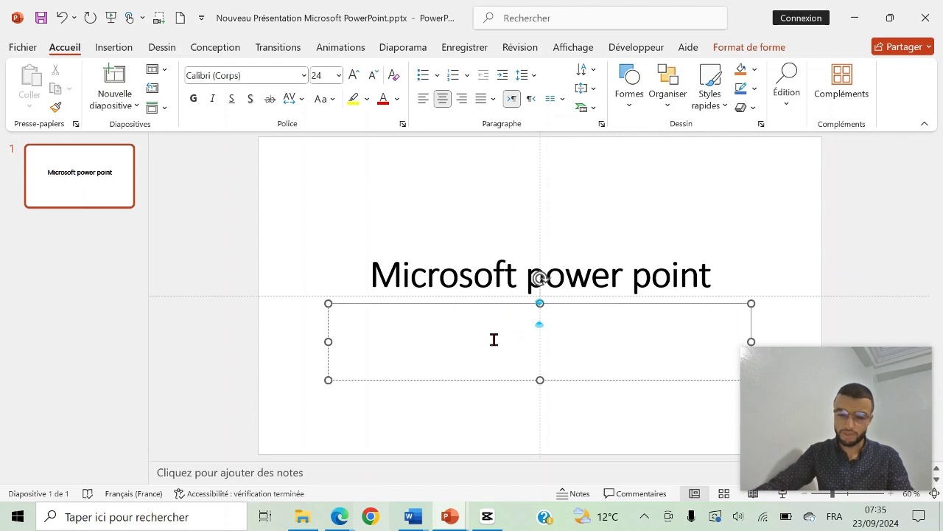
Enter 'Réaliser par :' and the author's name in the subtitle, accepting the capitalised spelling suggestion
type("réal")
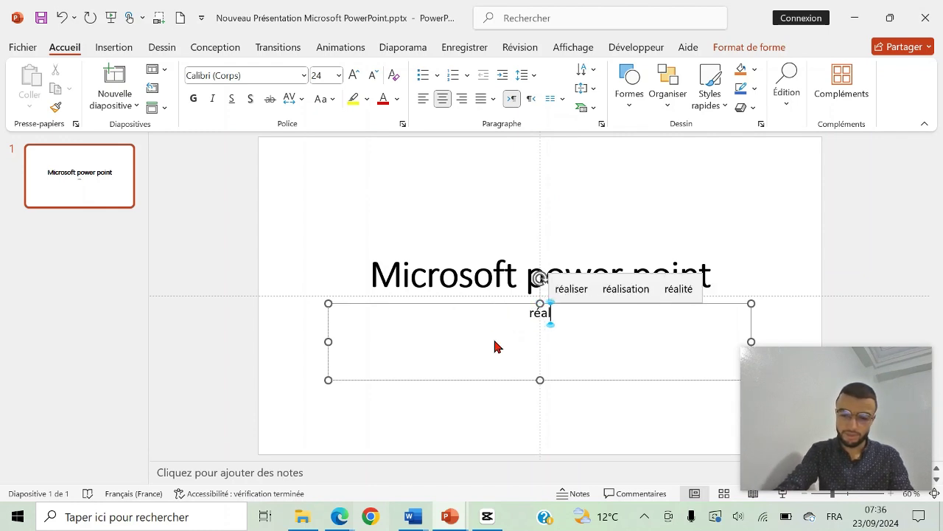
type("iser ")
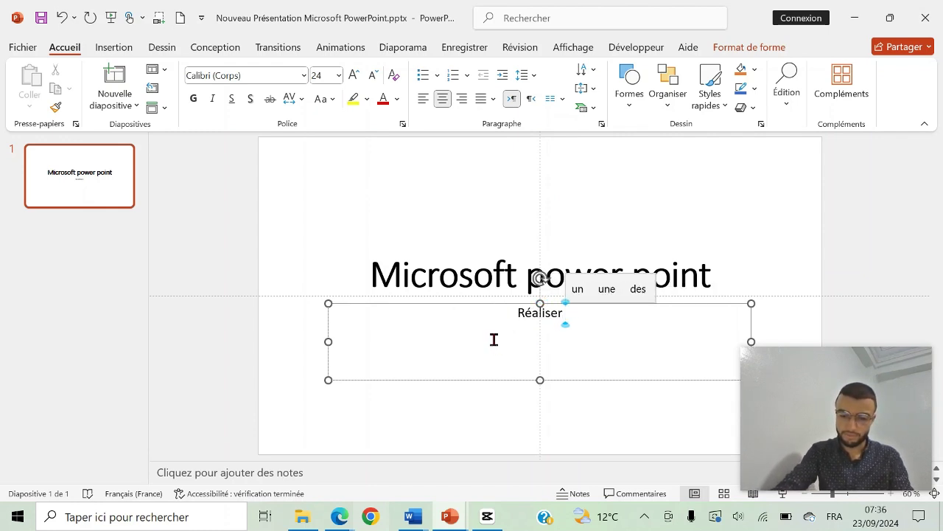
type("par :")
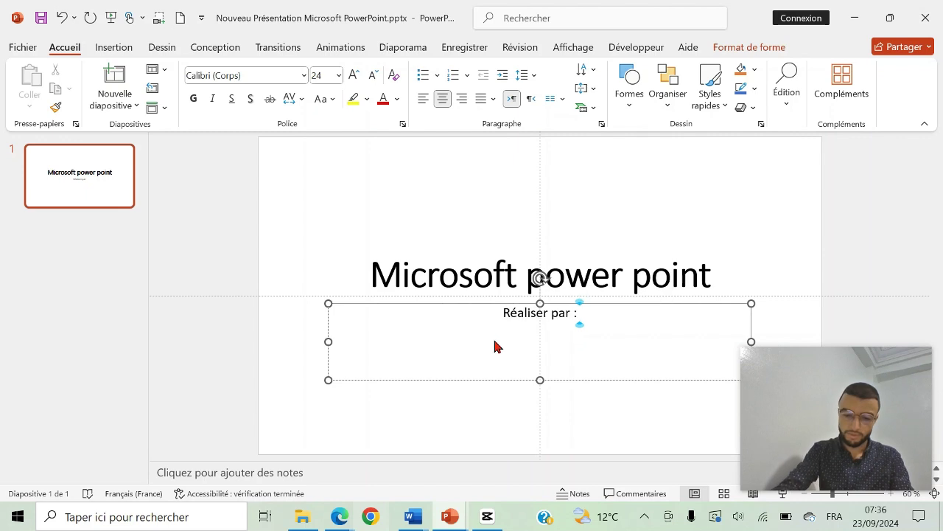
type("yassine")
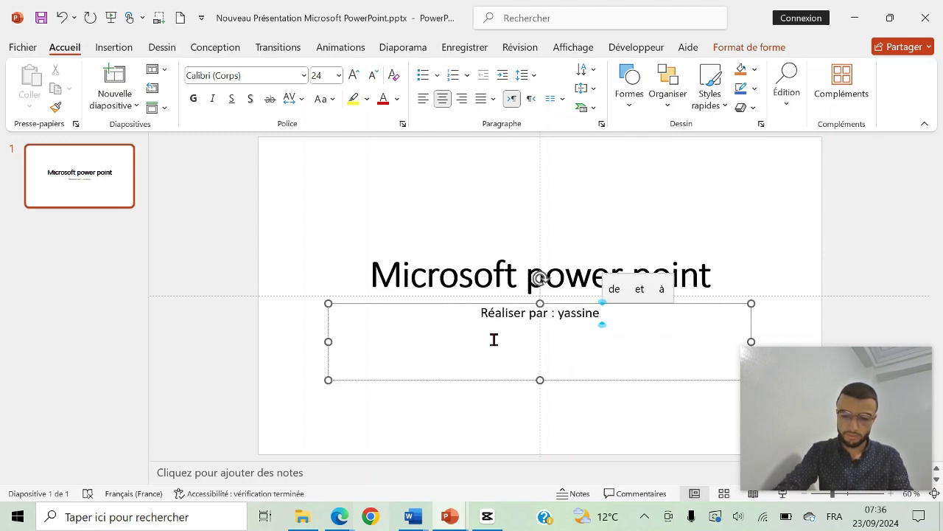
type(" IND")
key("BackSpace")
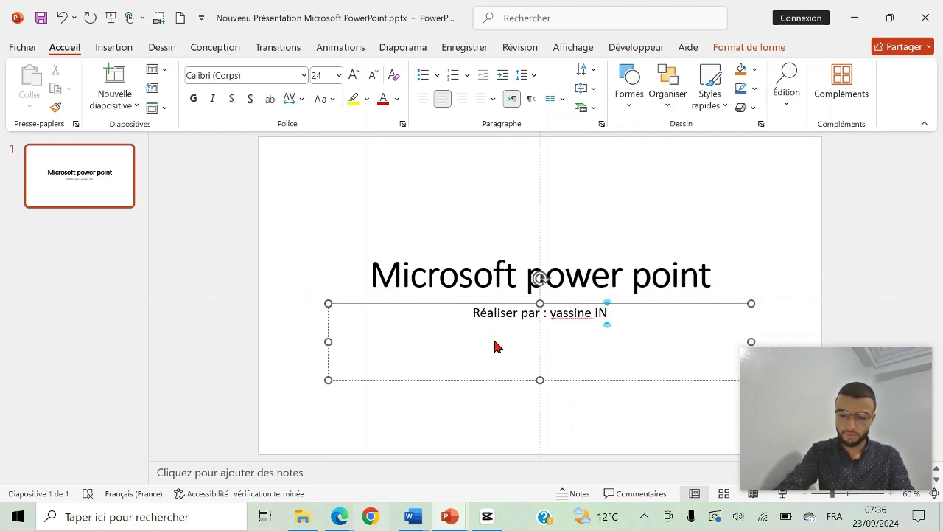
type("FO")
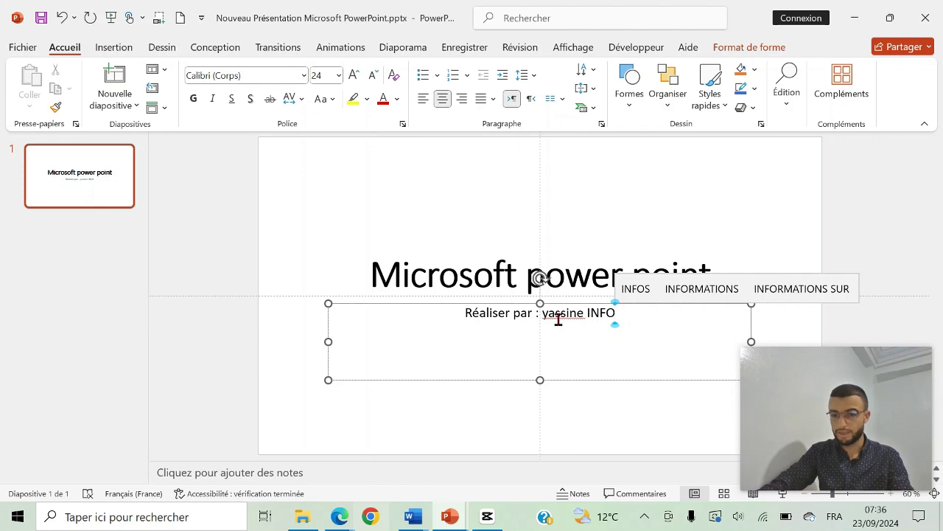
right_click(559, 318)
left_click(597, 328)
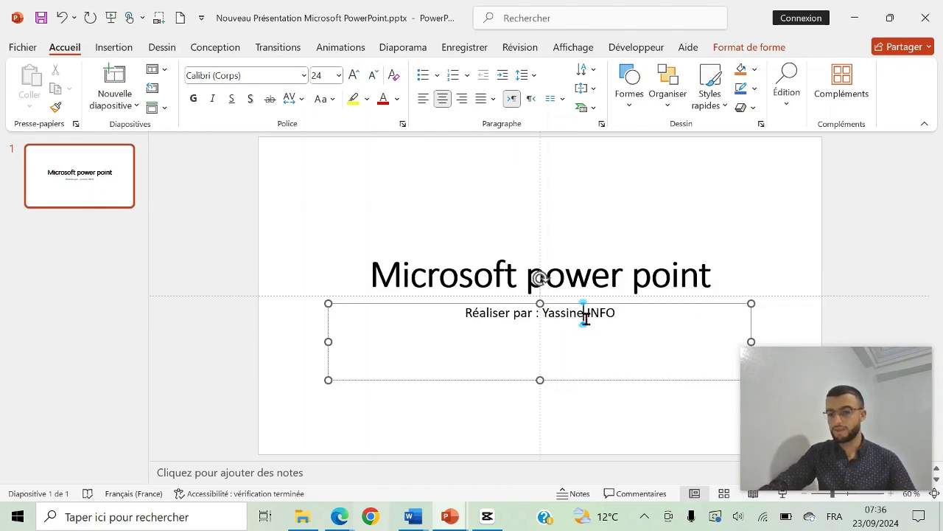
left_click(410, 271)
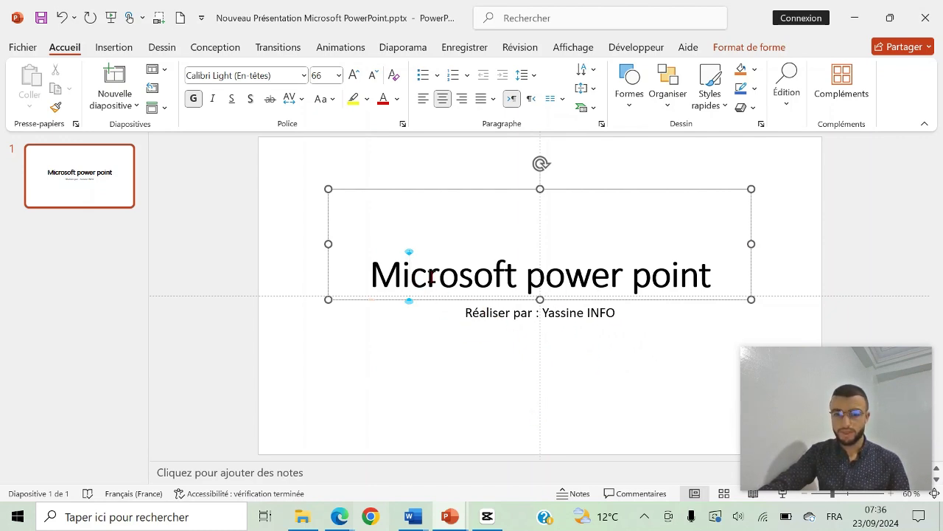
Make the 'Microsoft power point' title 72 pt, shadowed and purple
left_click(430, 276)
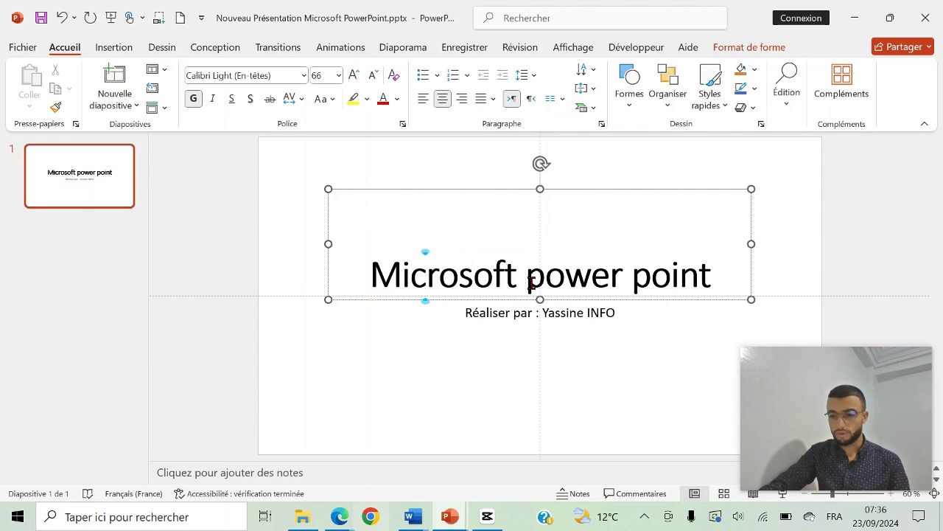
left_click_drag(371, 277, 692, 273)
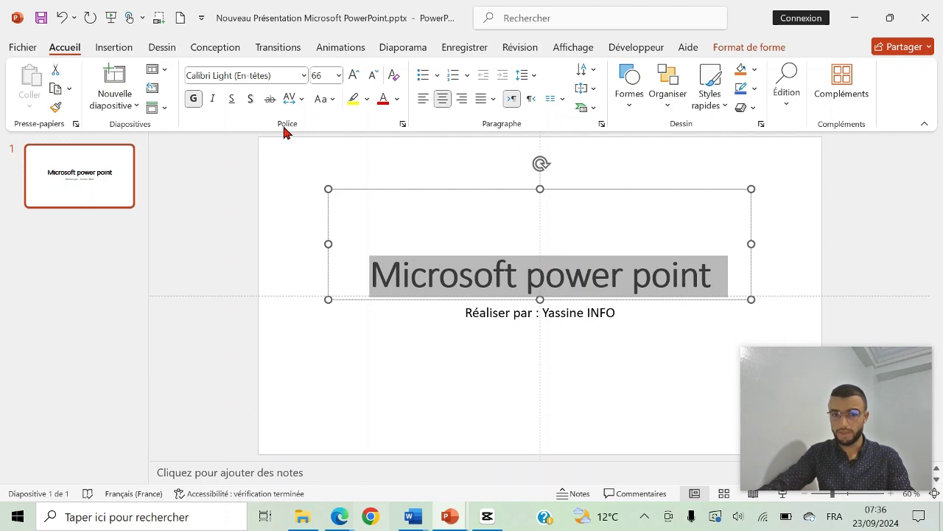
left_click(355, 78)
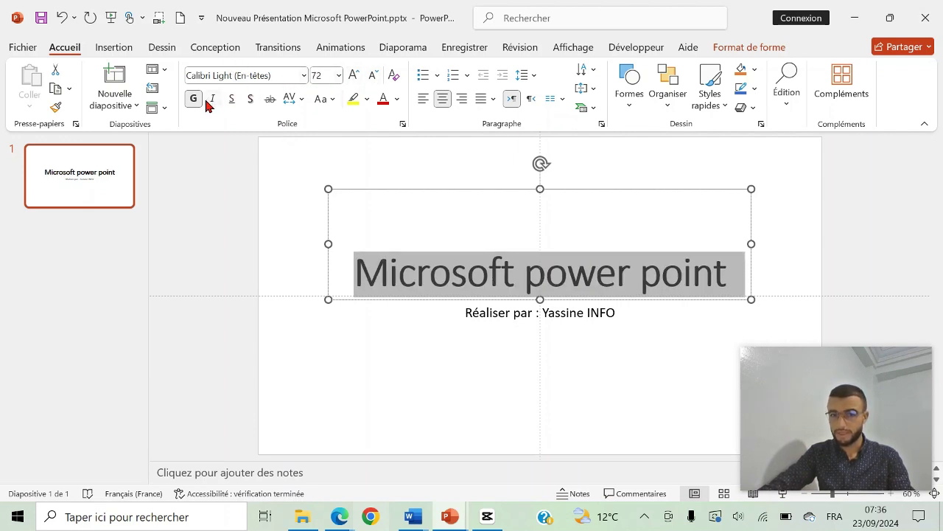
left_click(250, 99)
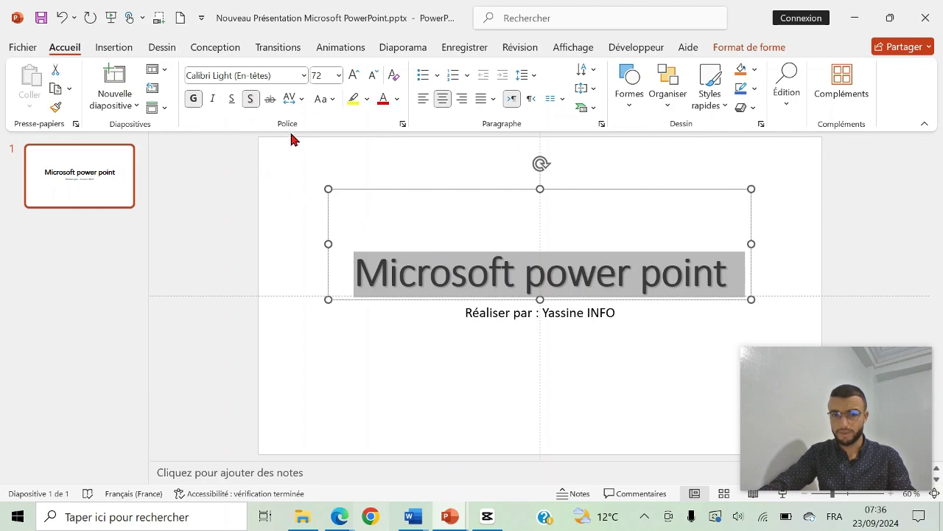
left_click(398, 100)
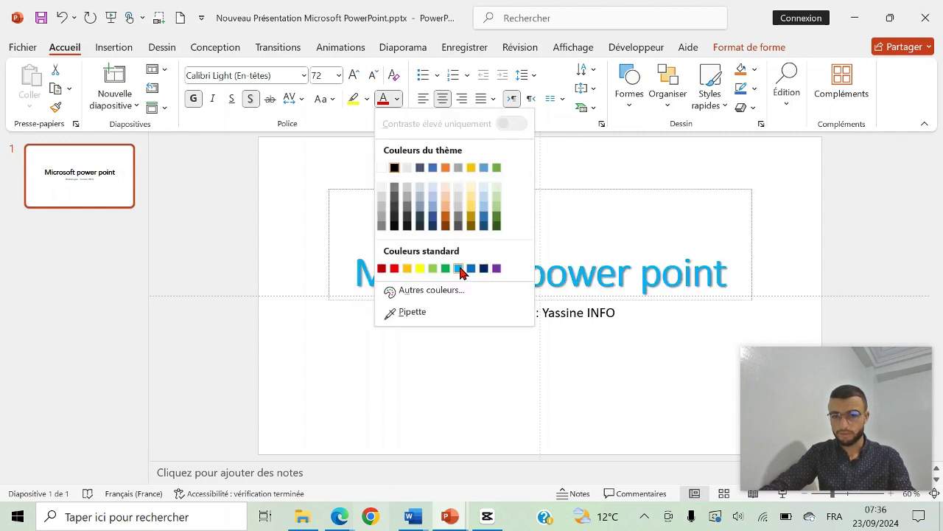
left_click(497, 269)
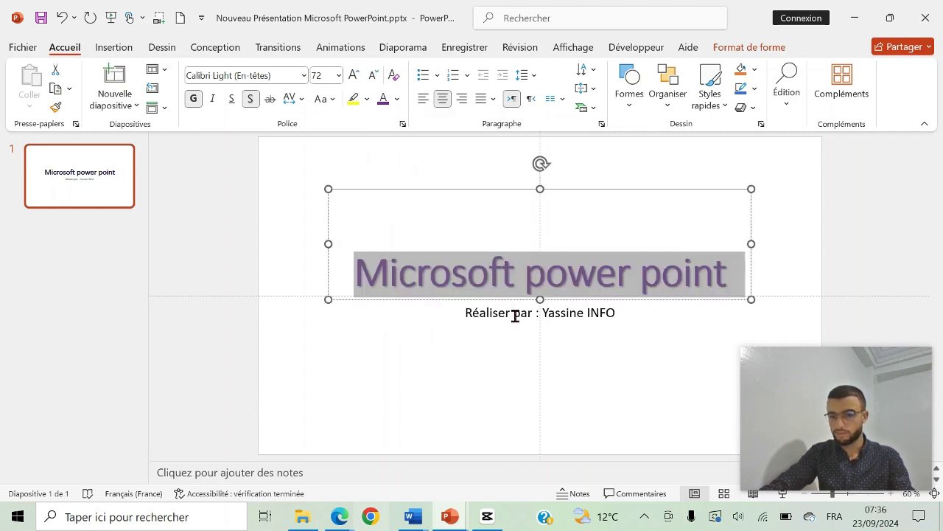
left_click_drag(607, 313, 466, 312)
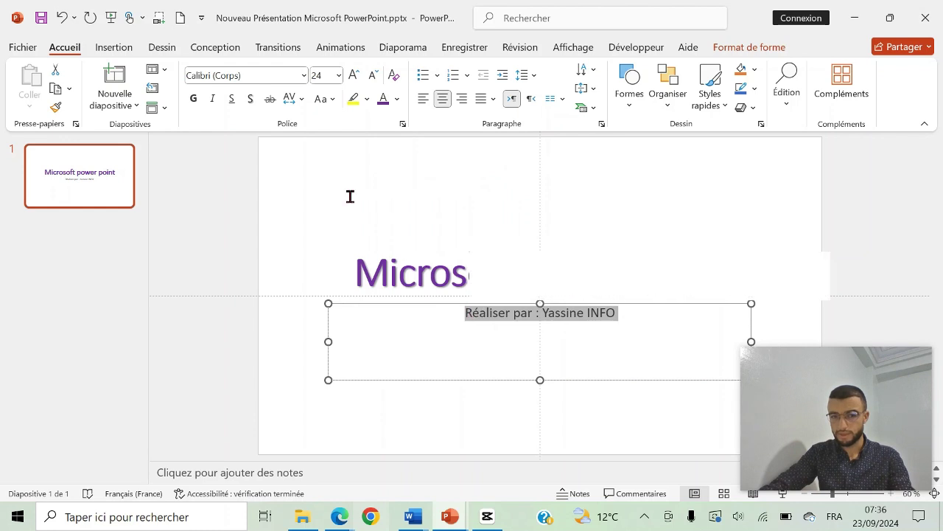
Make the 'Réaliser par :' subtitle line bold and red
left_click(193, 99)
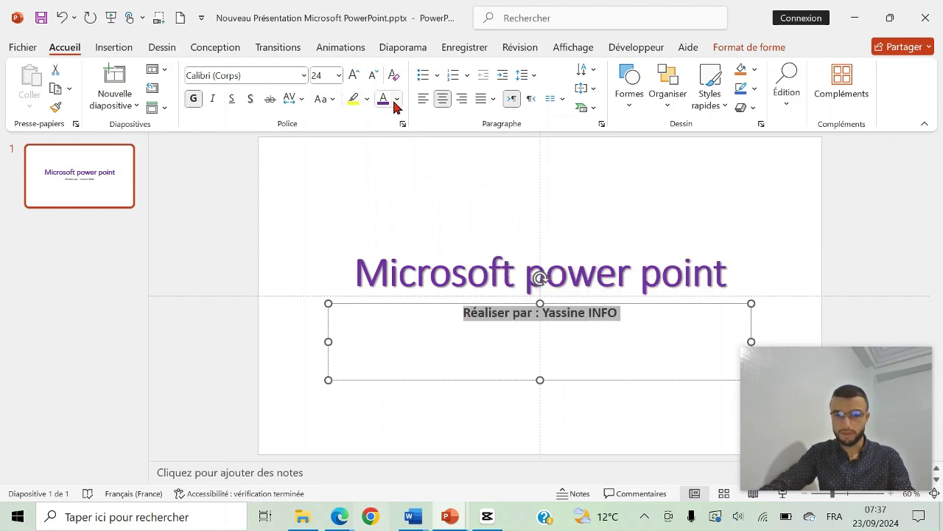
left_click(396, 99)
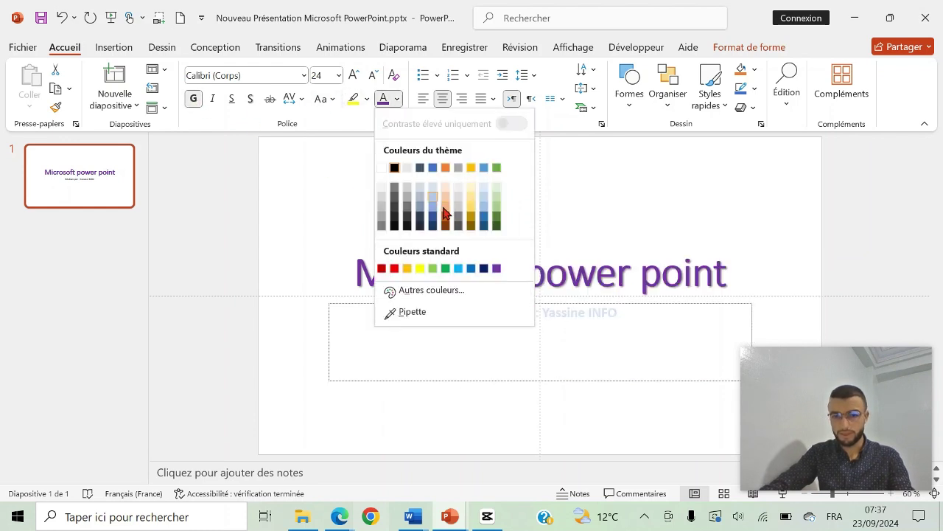
left_click(394, 268)
key("Right")
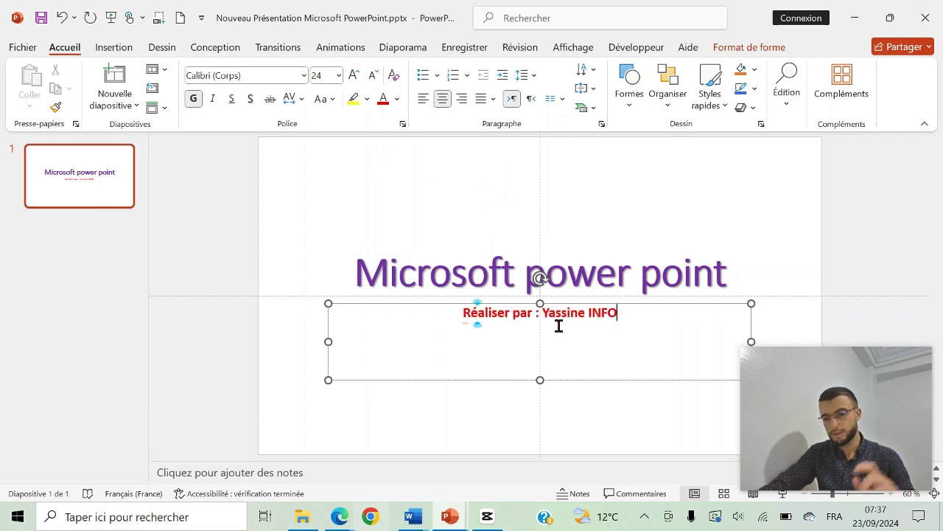
left_click(524, 272)
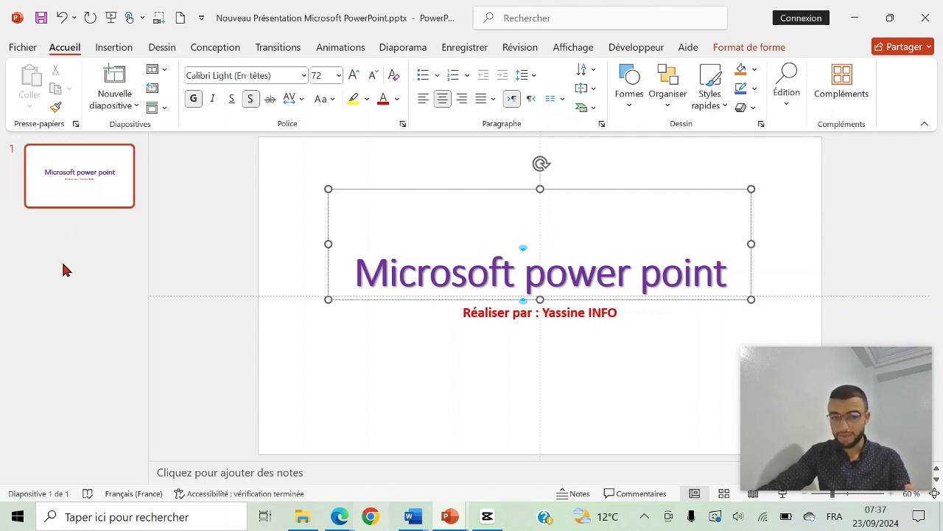
Add a second slide with the Title and Content layout after the title slide
left_click(62, 194)
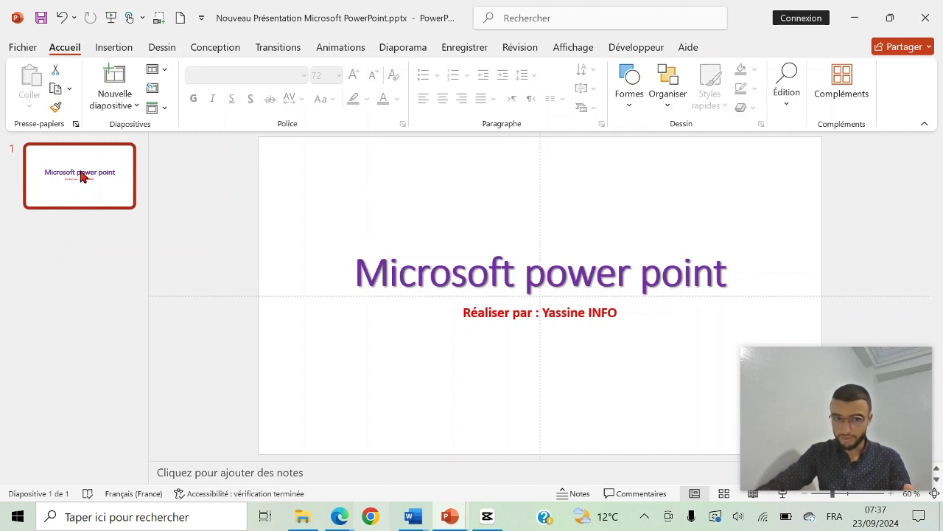
key("Return")
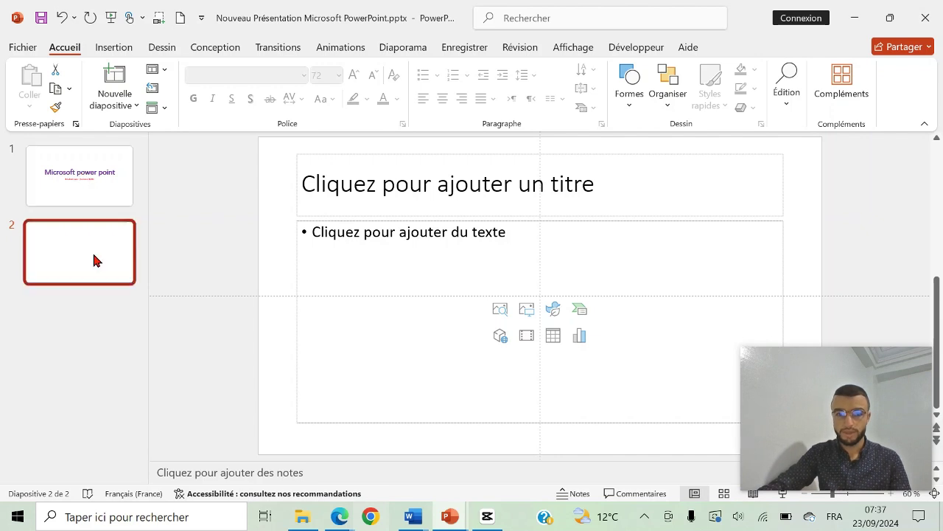
key("Delete")
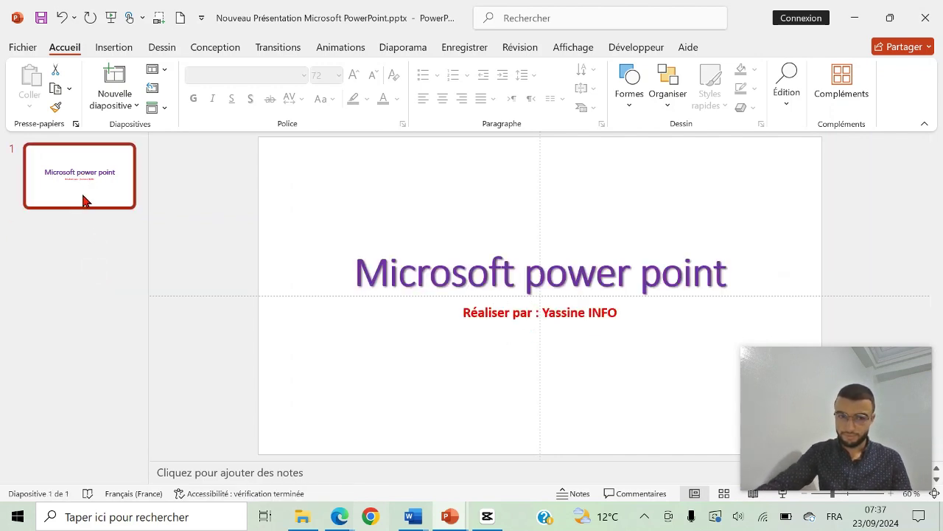
right_click(83, 199)
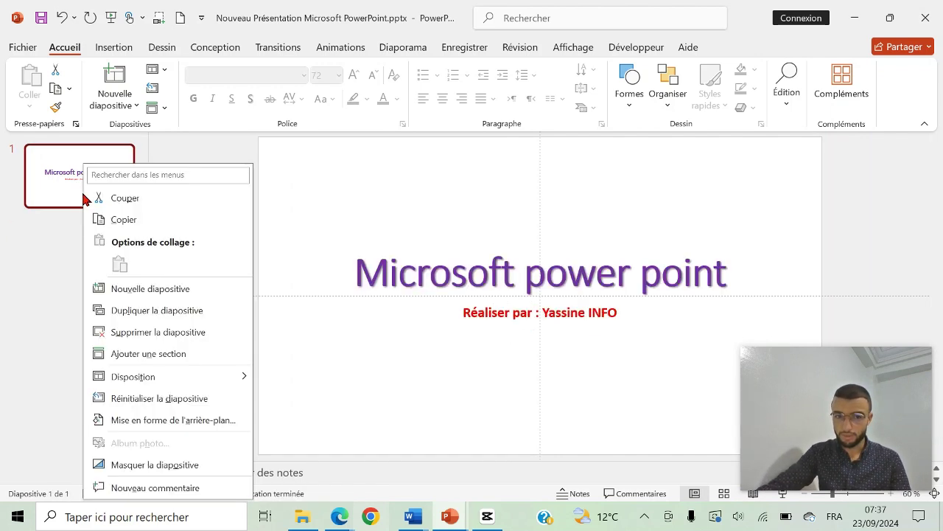
left_click(149, 291)
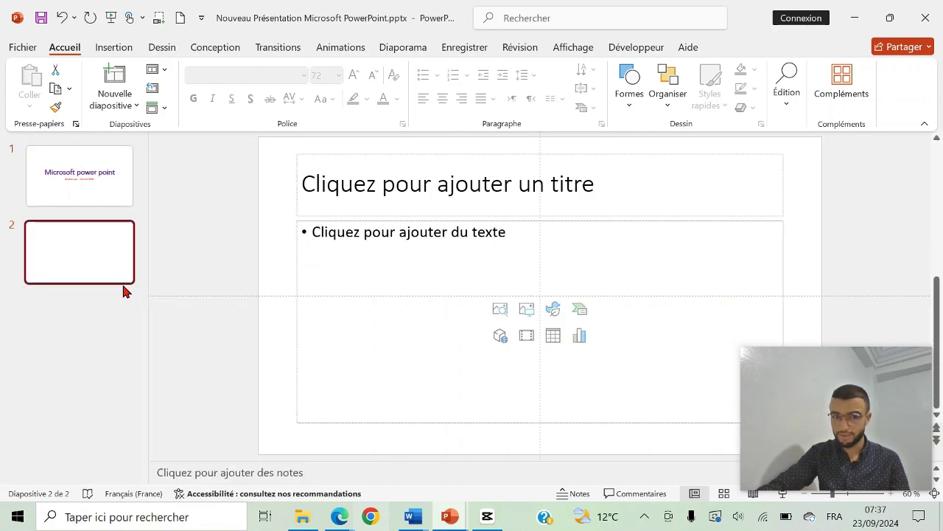
key("Delete")
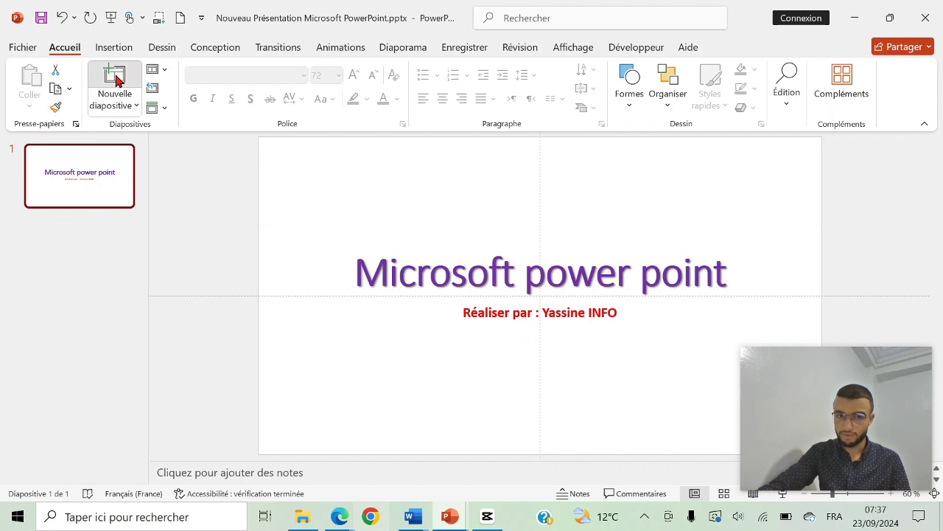
left_click(115, 79)
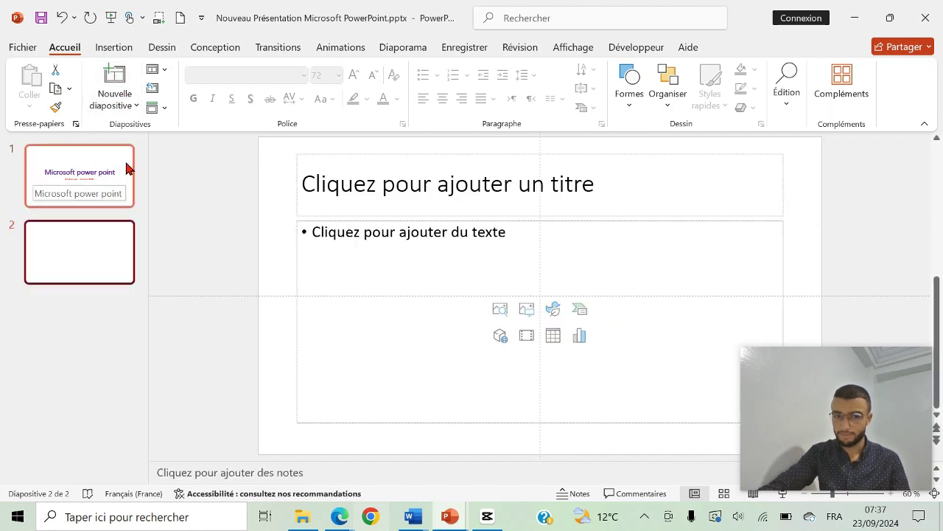
left_click(112, 49)
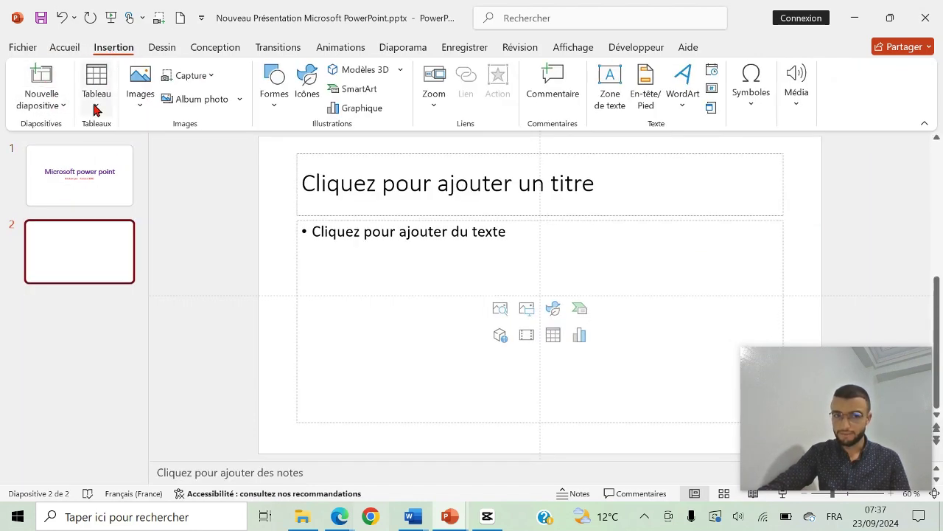
Replace the blank slide 2 with a new Title and Content slide
left_click(84, 254)
key("Delete")
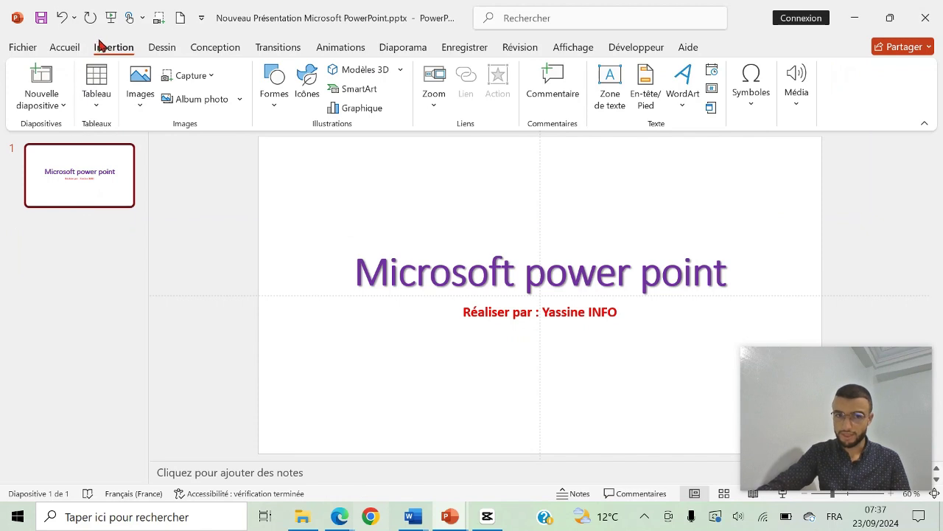
left_click(44, 81)
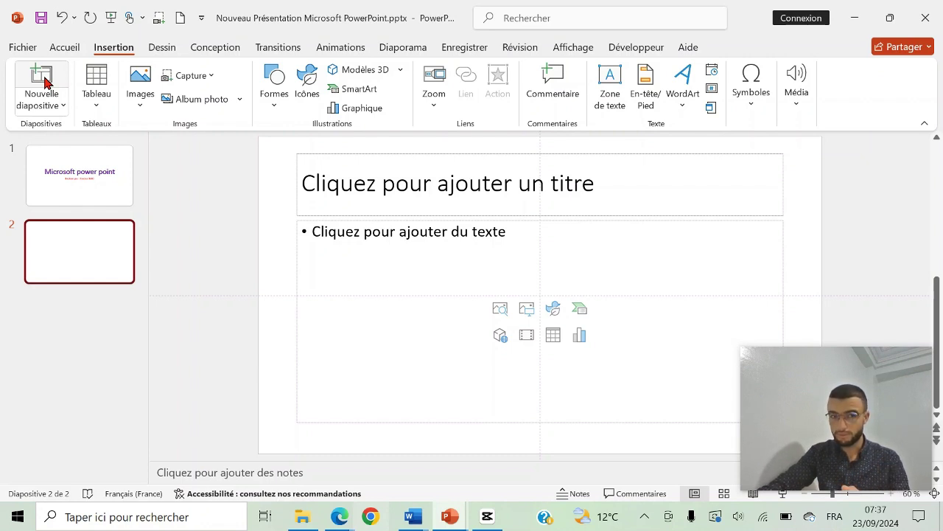
Add a third Title and Content slide with Ctrl+M, then select slide 2
left_click(65, 49)
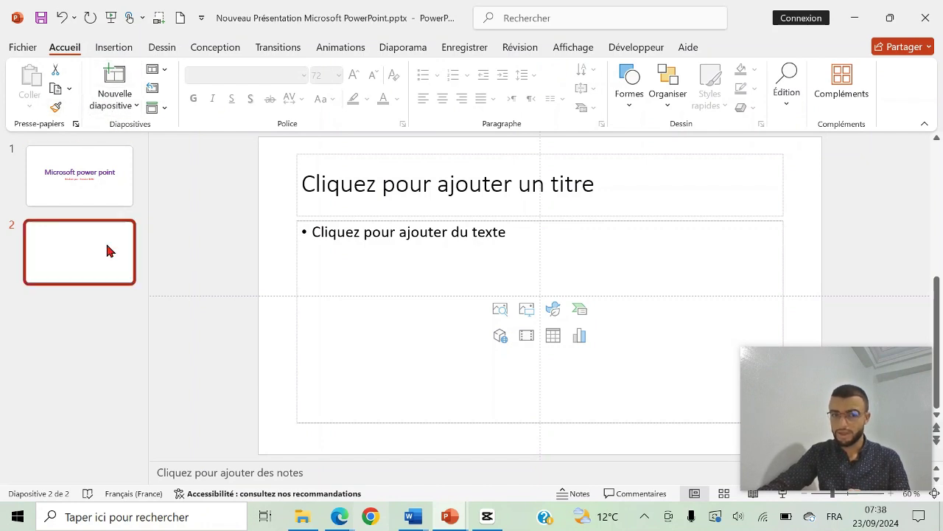
left_click(108, 49)
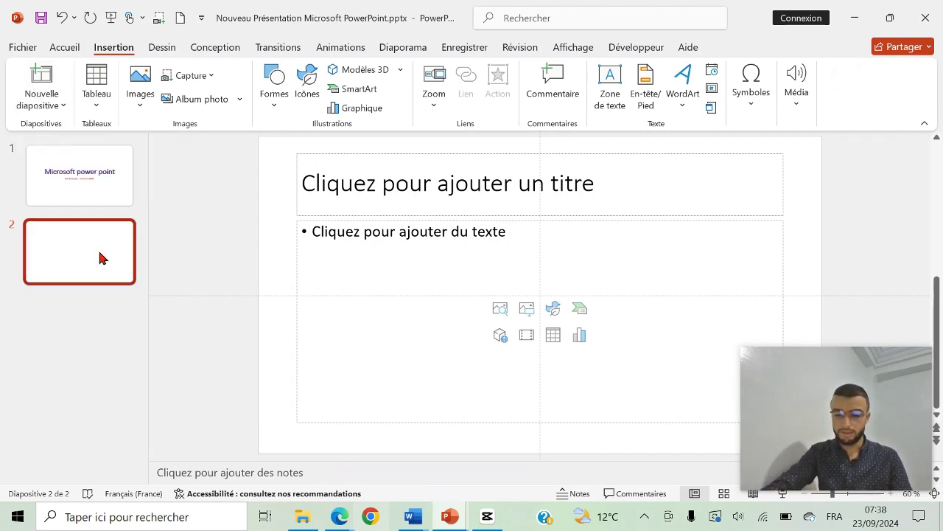
key("Return")
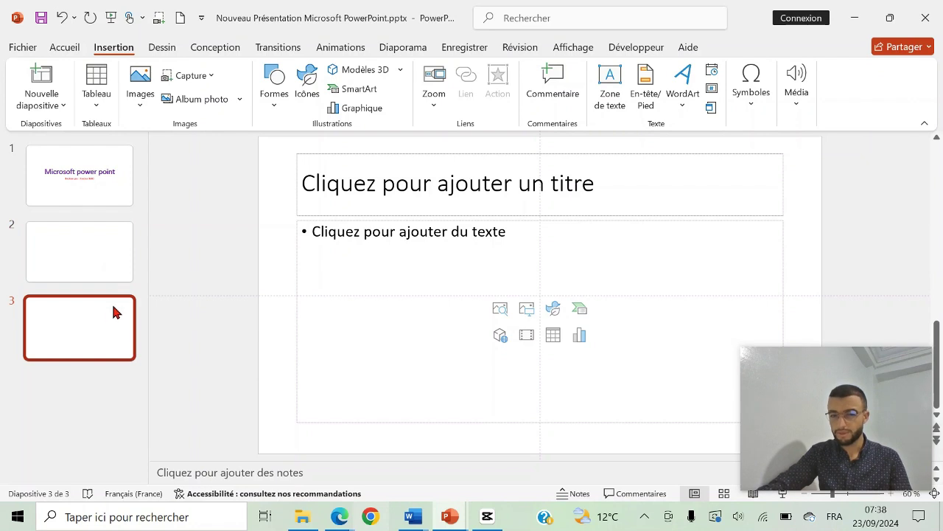
key("Delete")
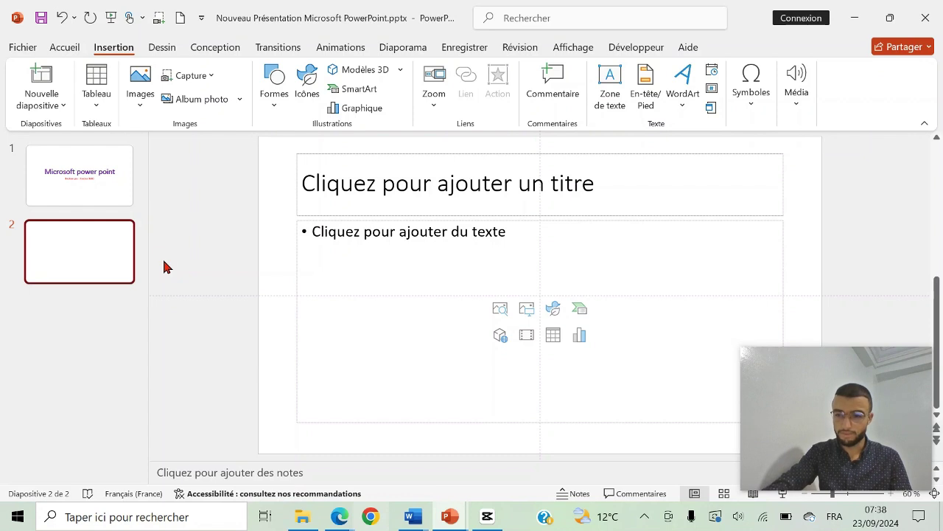
key("ctrl+m")
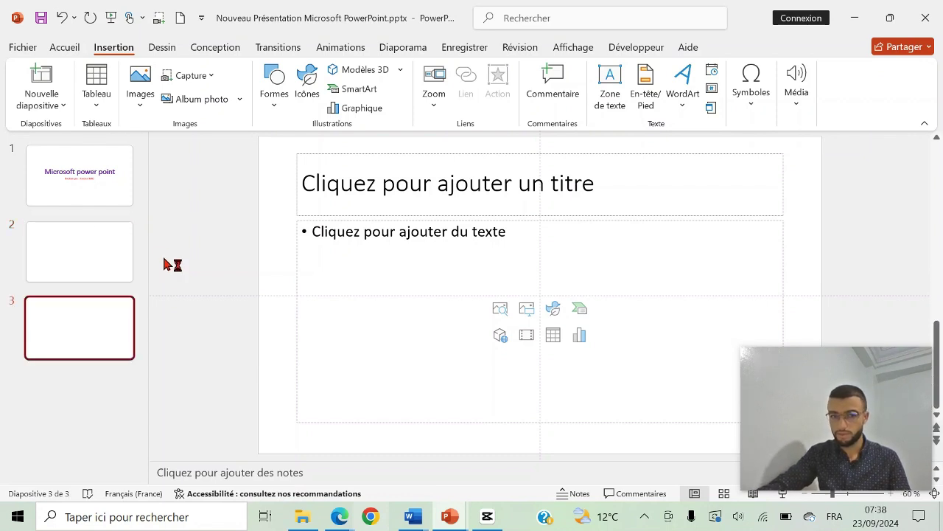
left_click(98, 268)
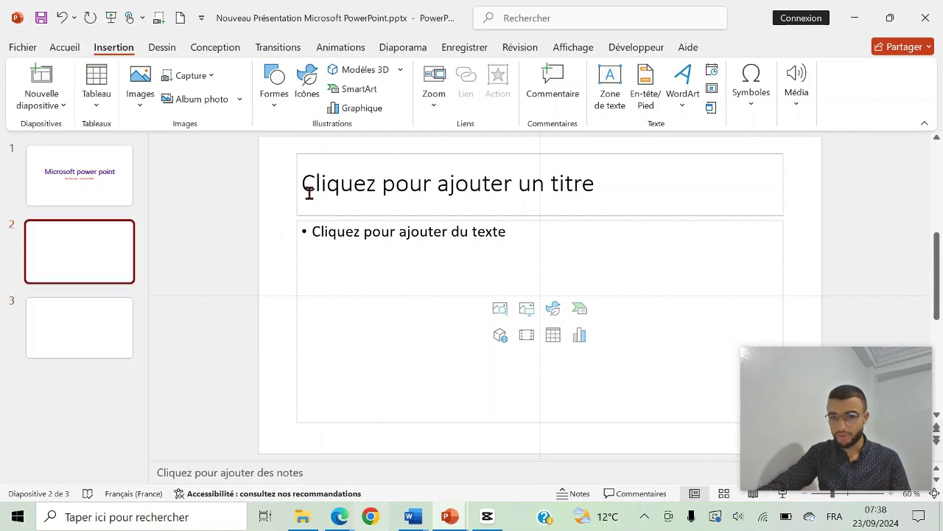
Type 'ORIGINE DE MOT INFORMATIQUE' as slide 2's title
left_click(569, 183)
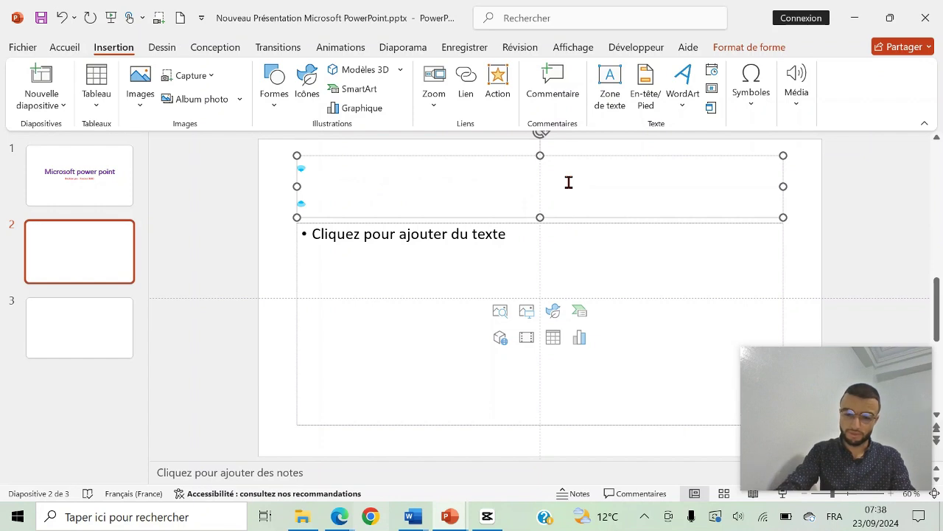
type("ORIGIN")
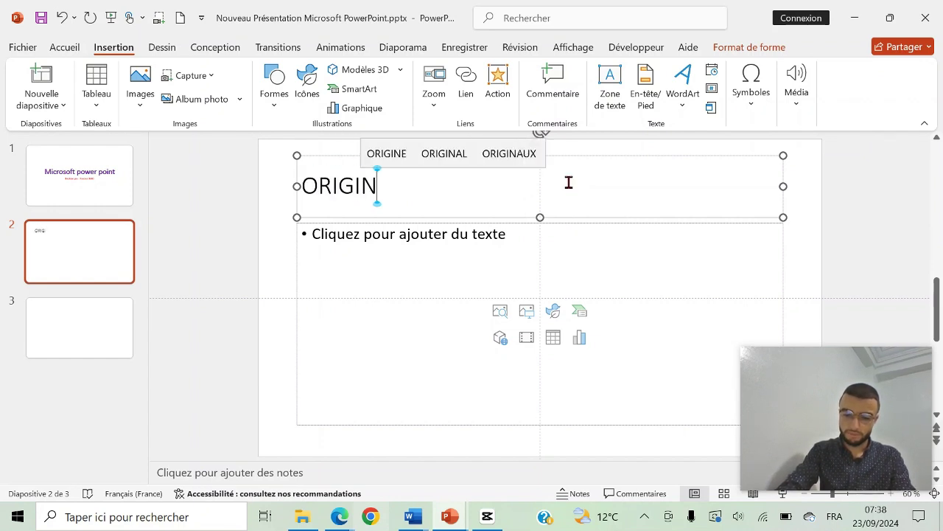
type("E DE MO")
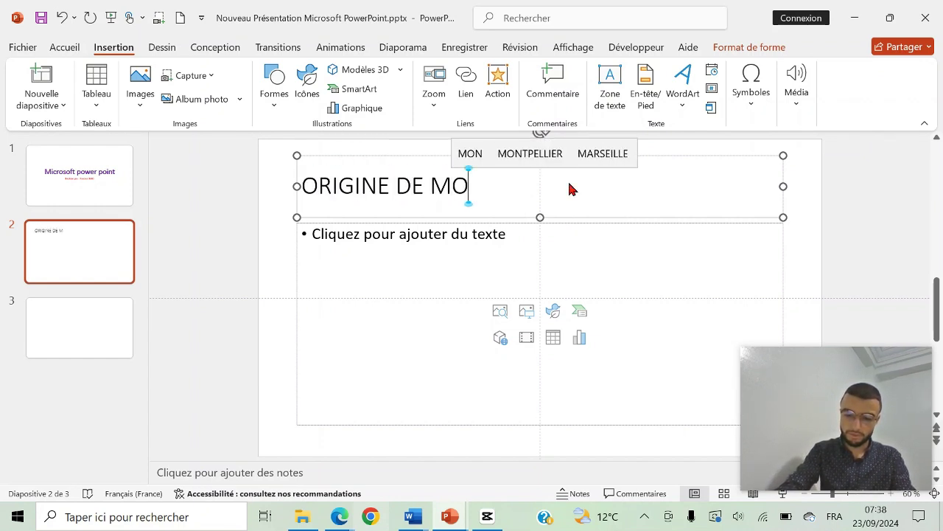
type("T IN")
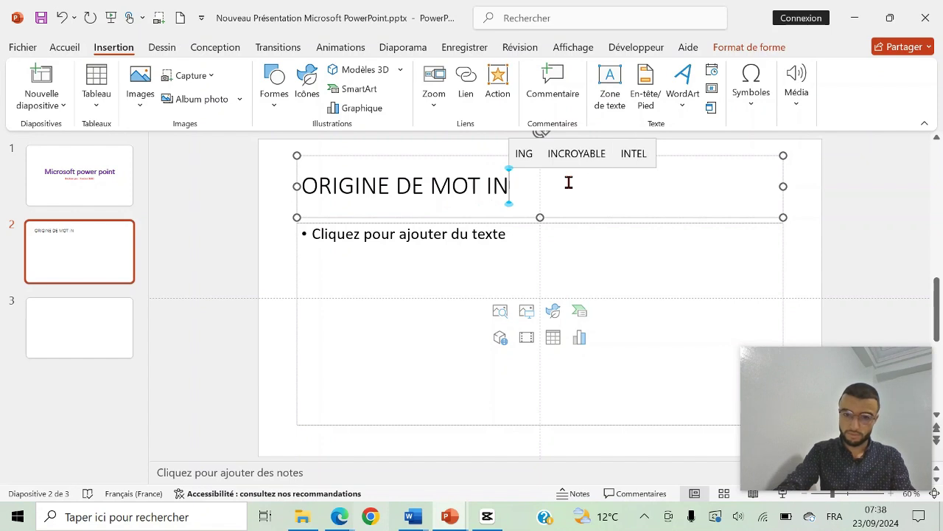
type("FORMAT")
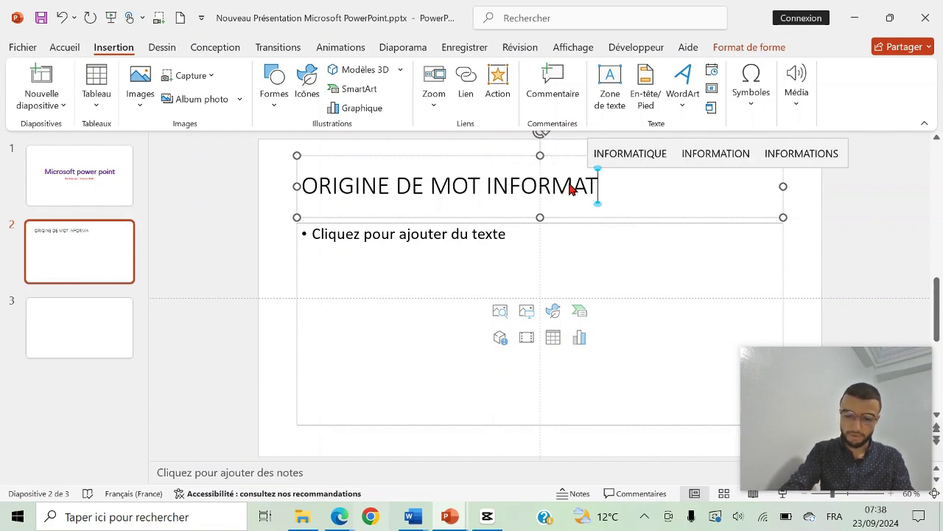
type("IQUE")
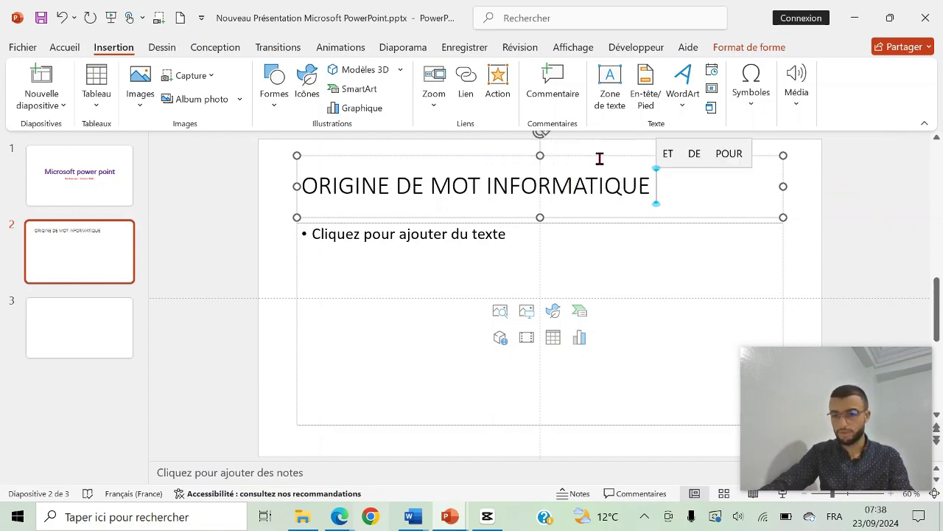
Enlarge slide 2's title from 44 to 48 points and colour it light blue
left_click_drag(656, 184, 284, 182)
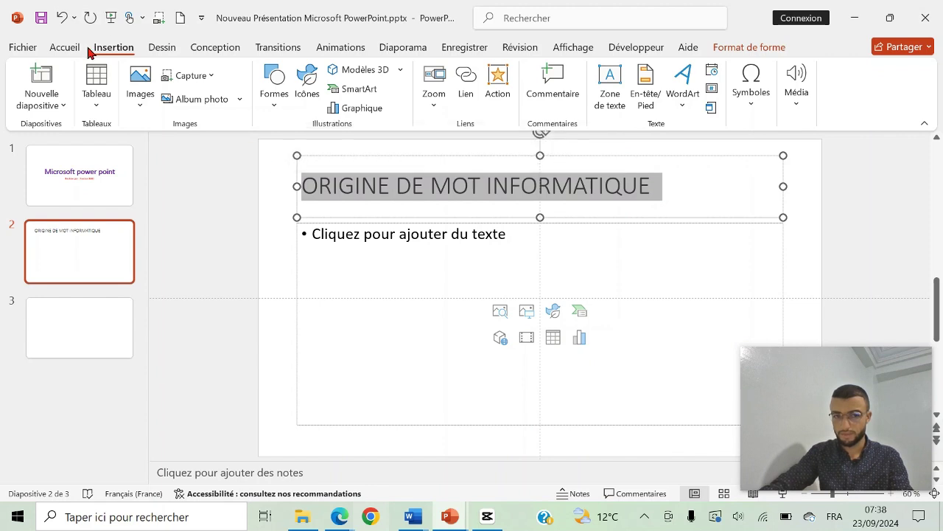
left_click(64, 47)
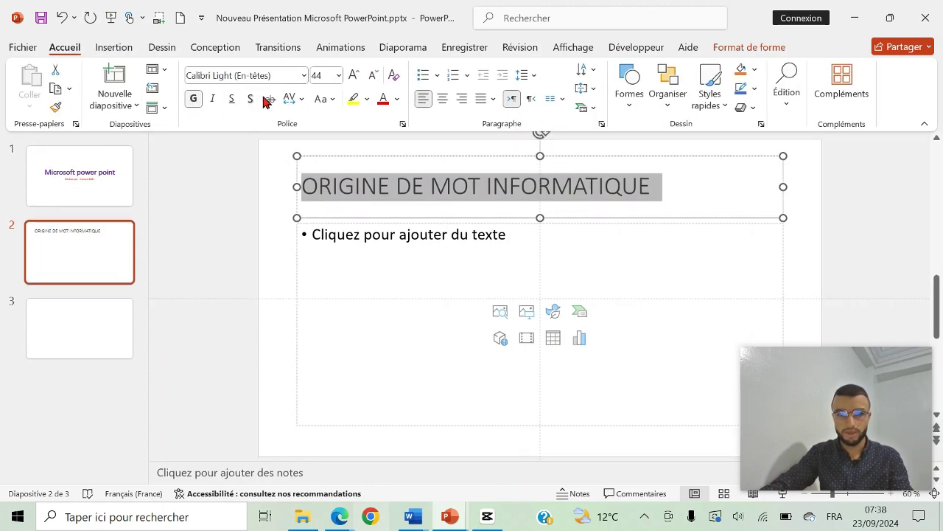
left_click(352, 76)
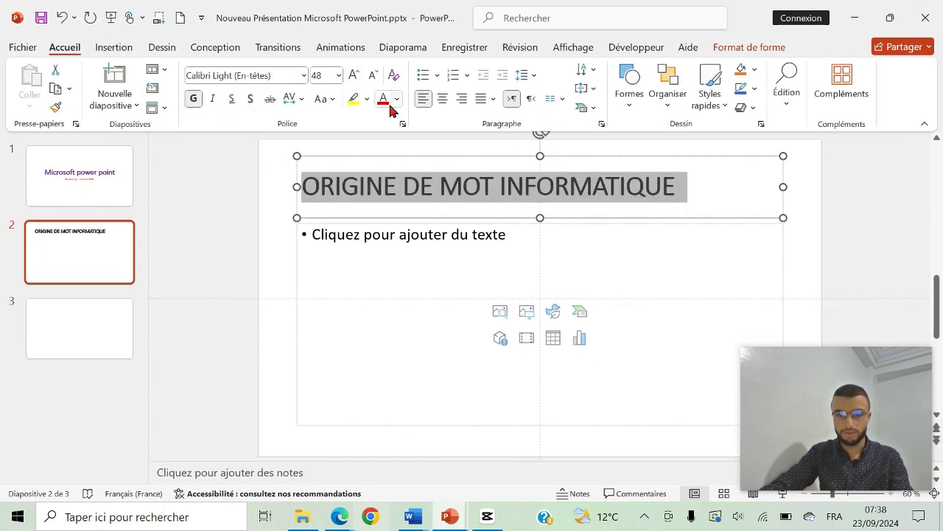
left_click(397, 100)
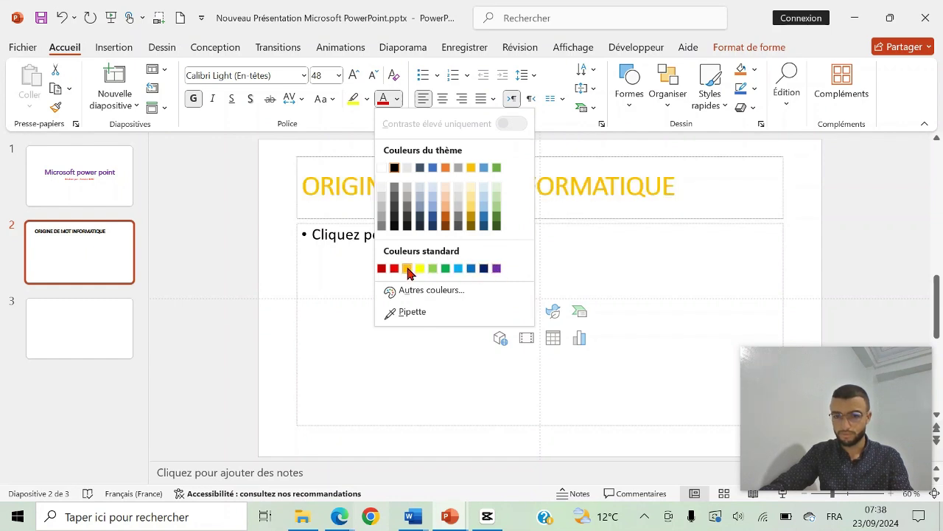
left_click(458, 268)
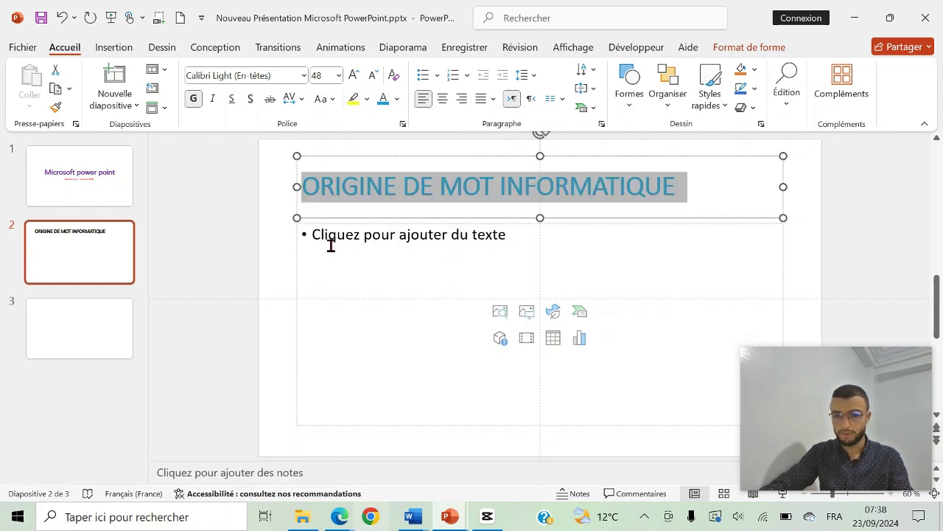
left_click(427, 251)
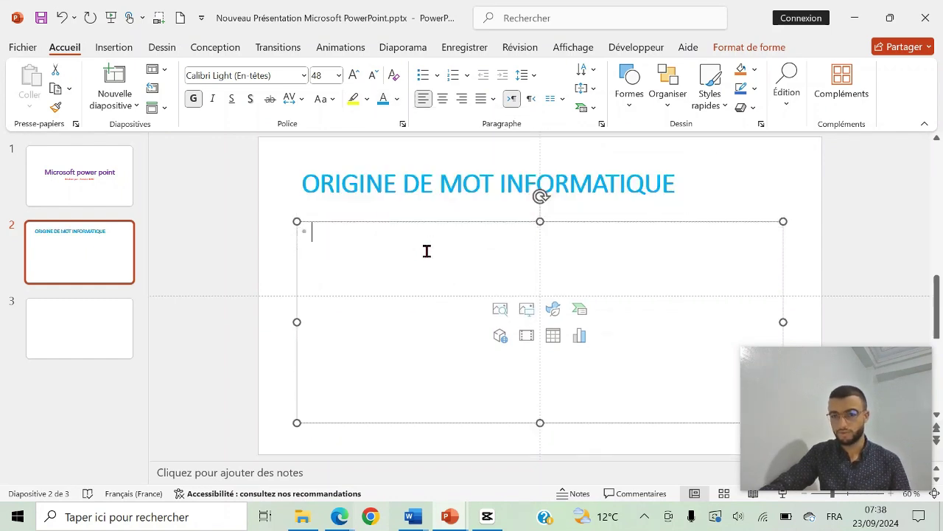
left_click(372, 205)
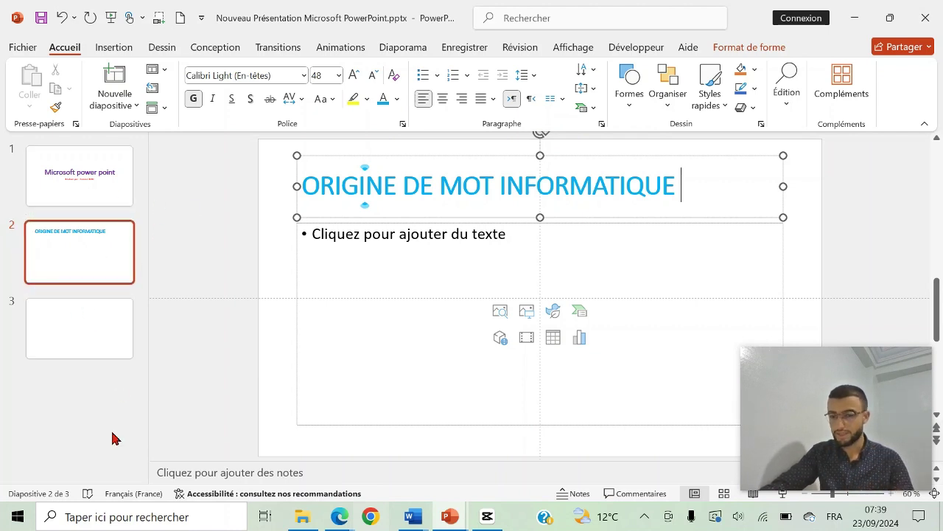
Type 'TITRE ET CONTENU' in slide 3's body placeholder, then return to slide 2
left_click(105, 329)
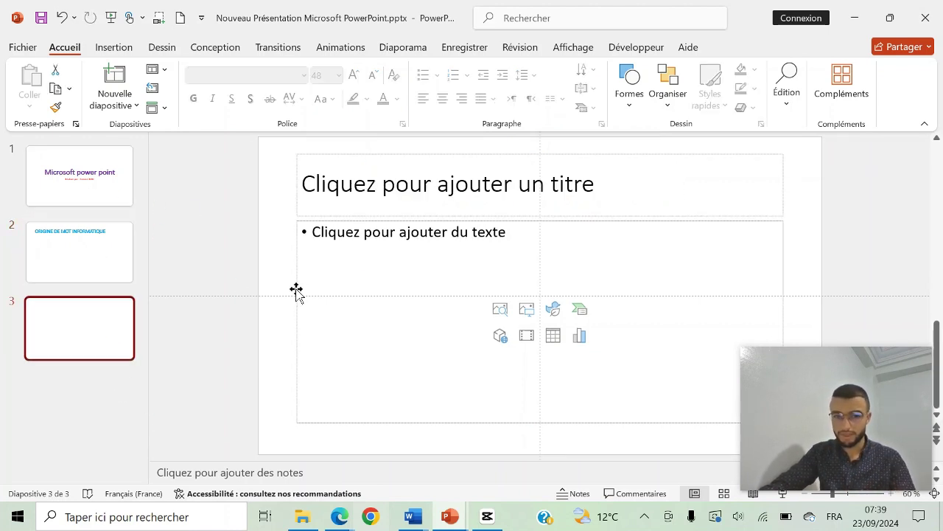
left_click(381, 260)
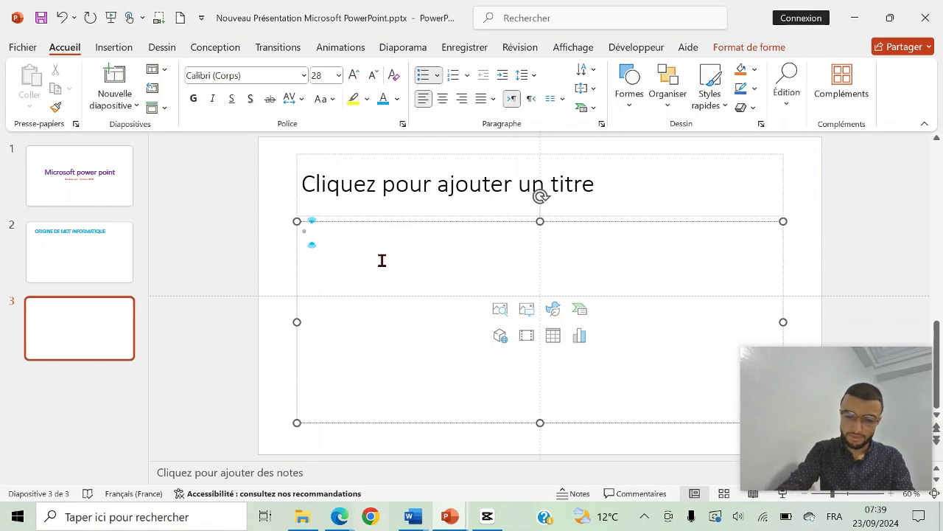
type("TITRE")
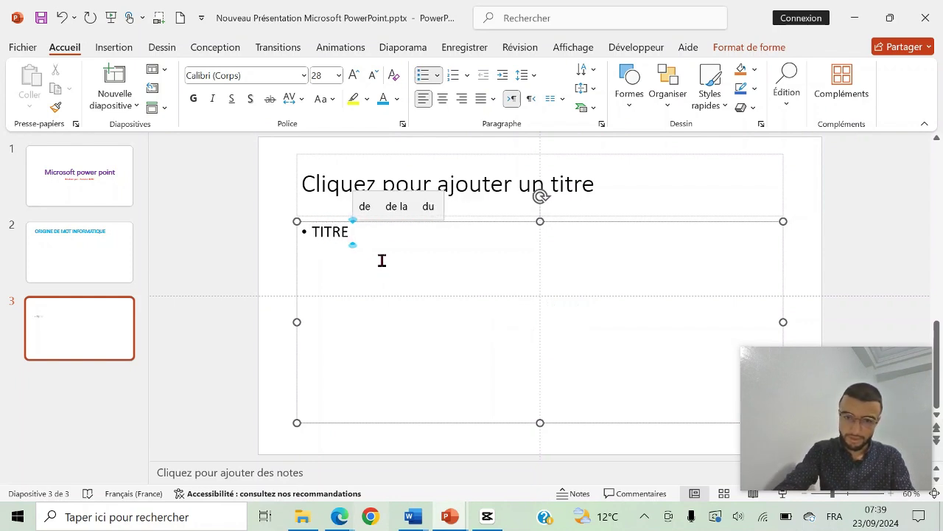
type(" ET CO")
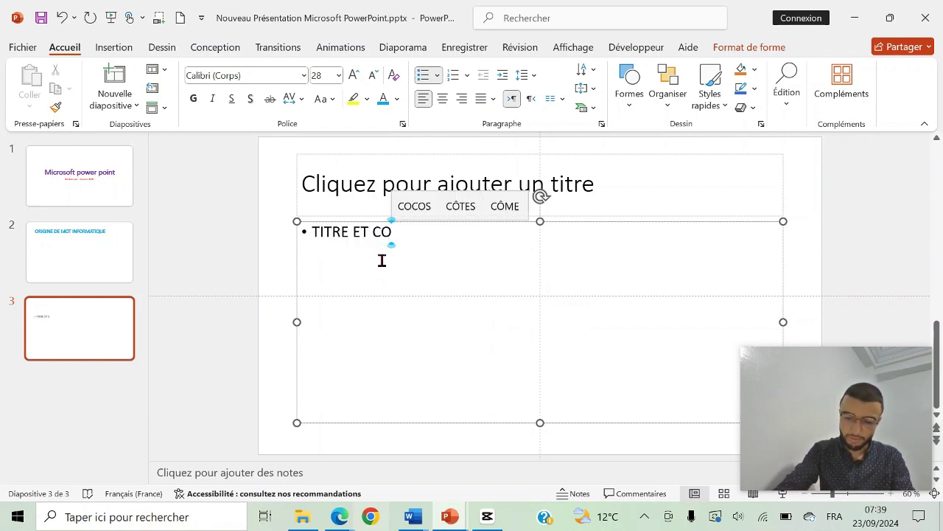
type("NTENU")
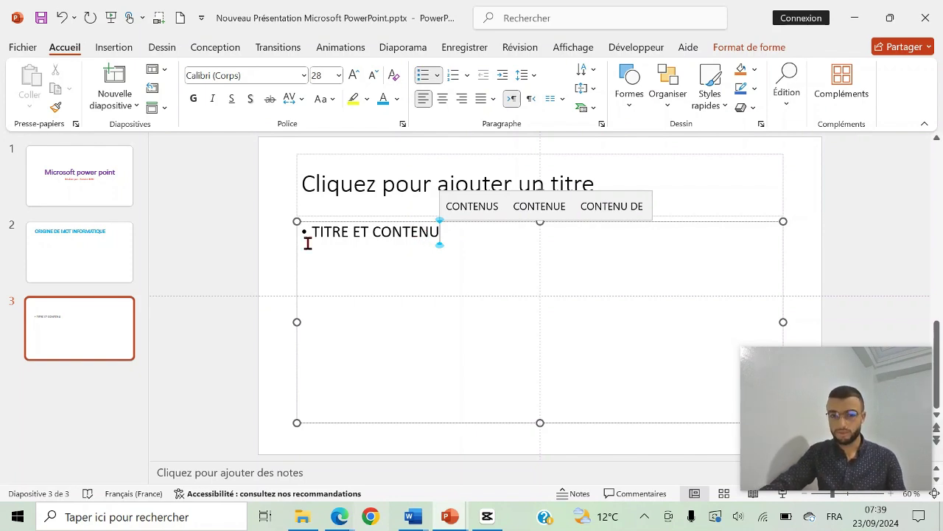
left_click(90, 249)
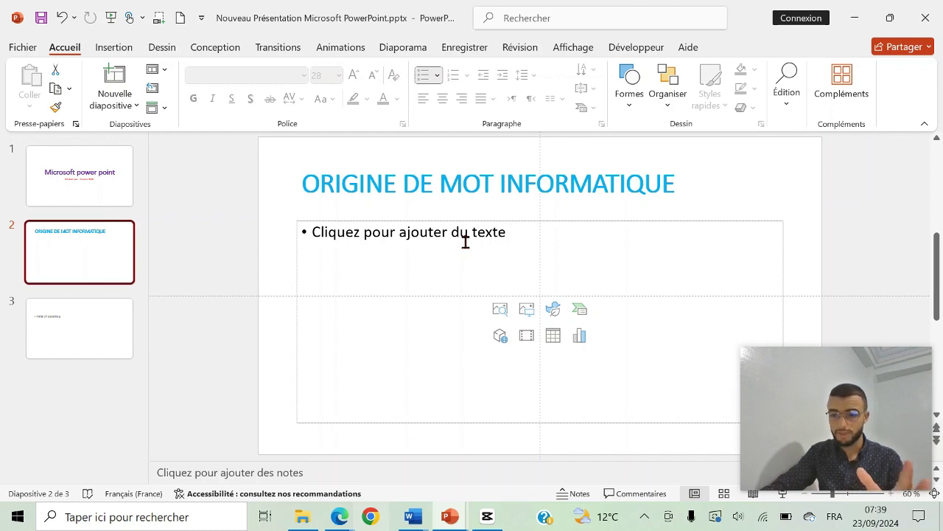
Fill slide 2's body with two paragraphs of sample text using =rand(2)
left_click(424, 236)
type("EUEUH")
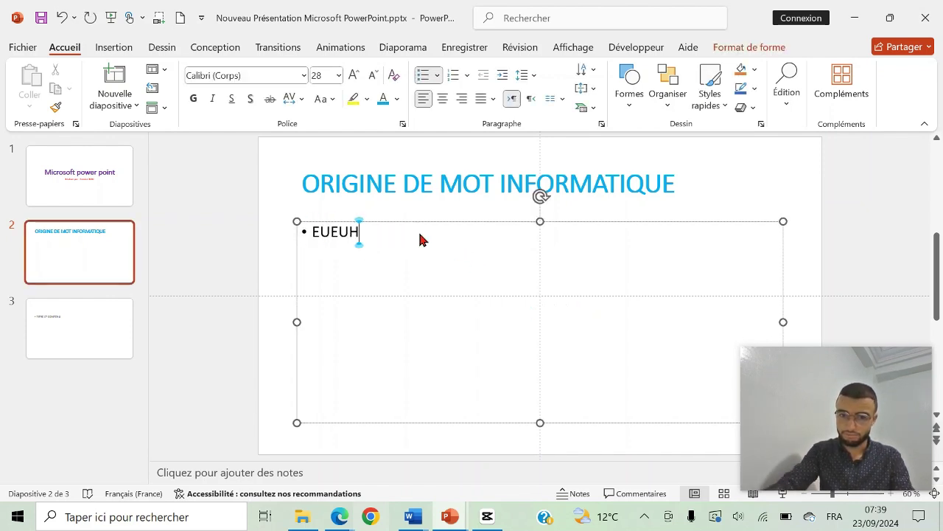
key("BackSpace")
key("BackSpace")
key("BackSpace")
key("BackSpace")
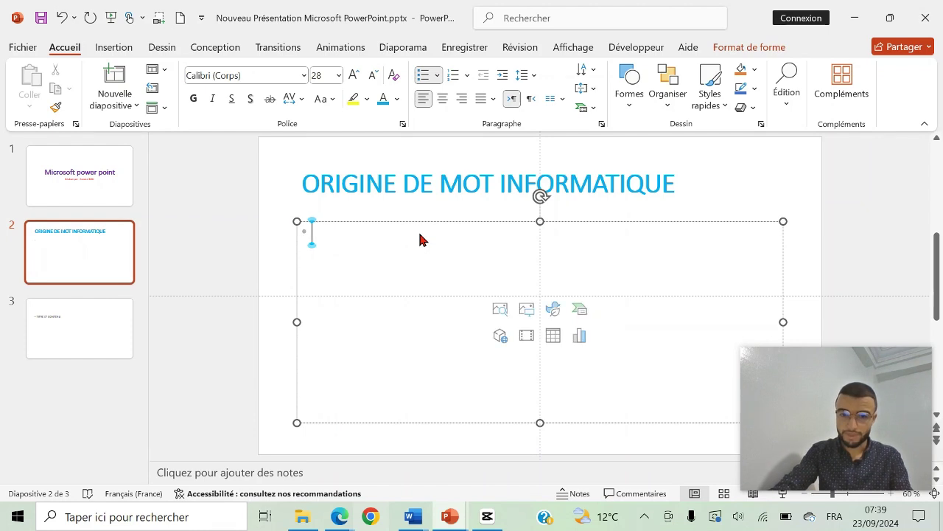
key("BackSpace")
type("+")
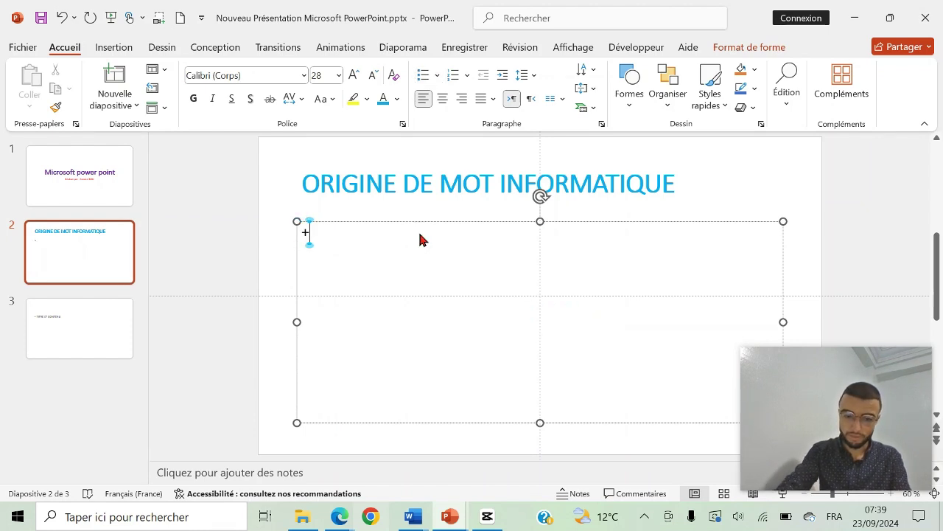
key("BackSpace")
type("=")
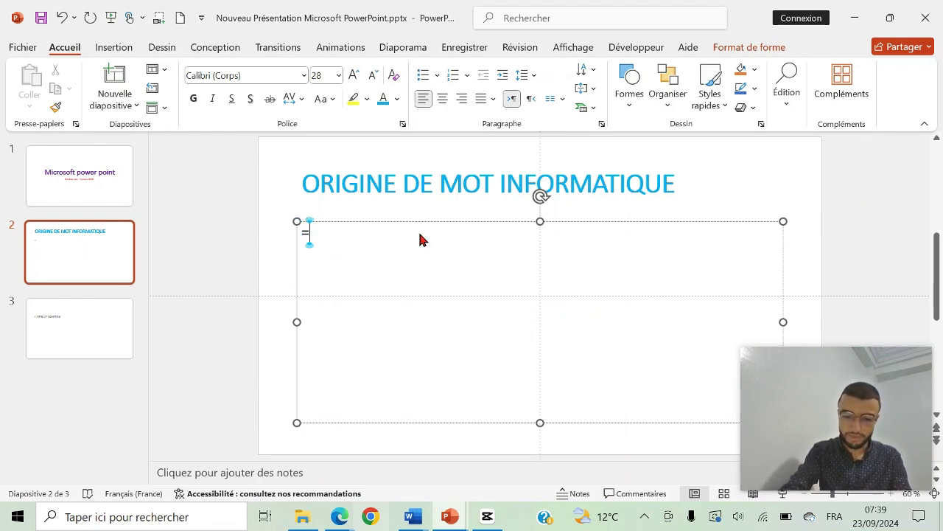
type("rand(")
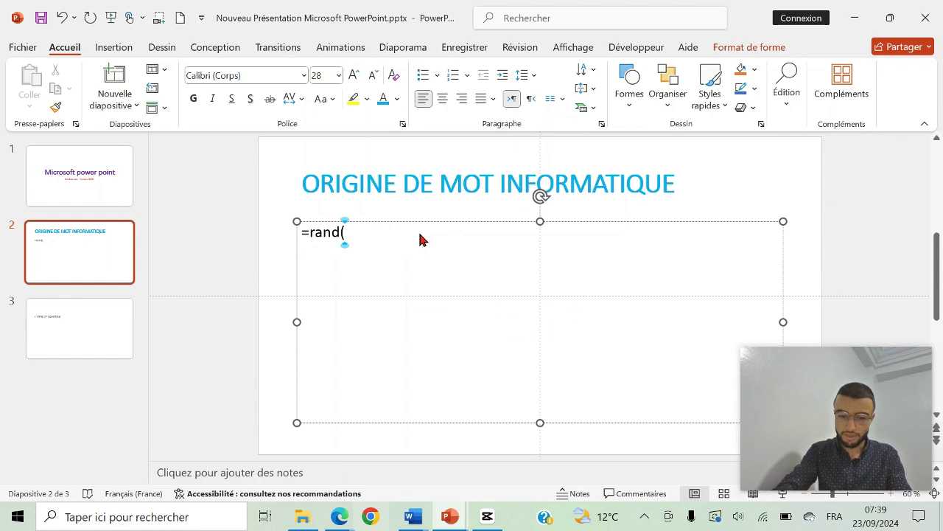
type("1")
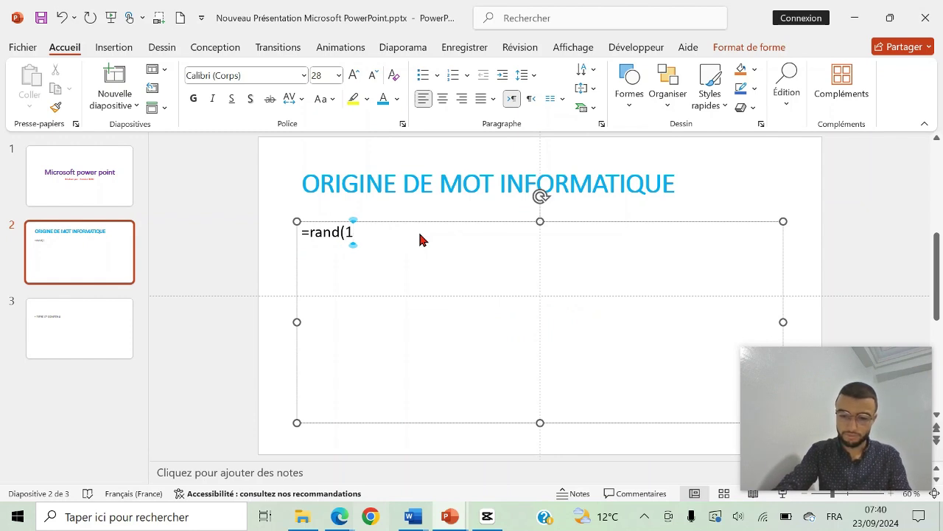
key("BackSpace")
type("2")
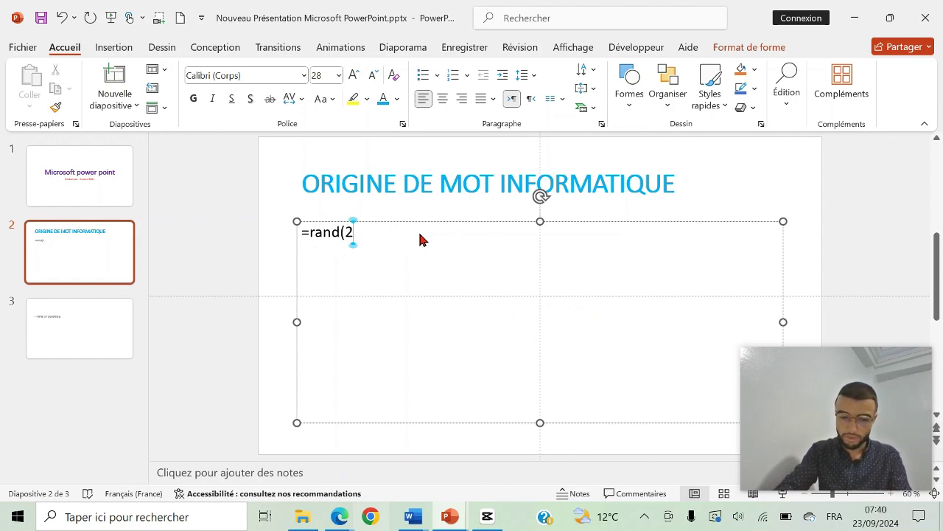
type(")")
key("Return")
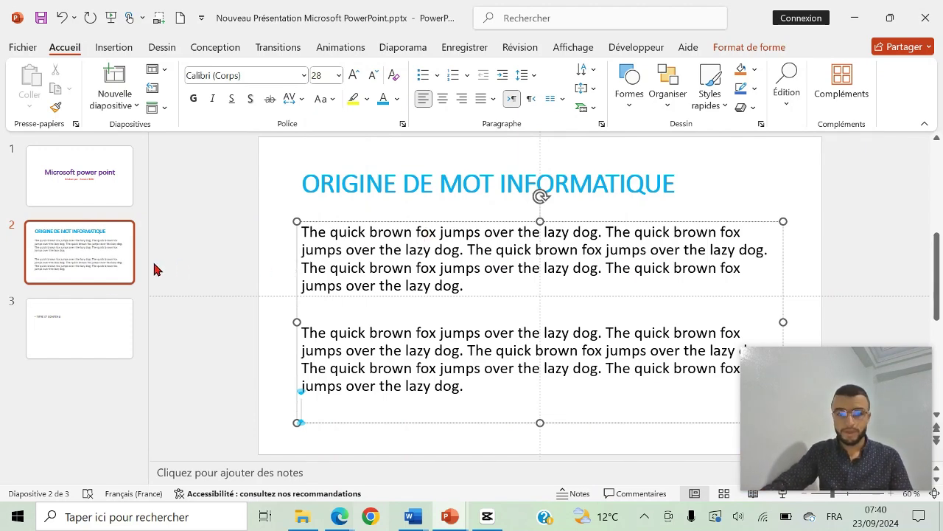
left_click(81, 328)
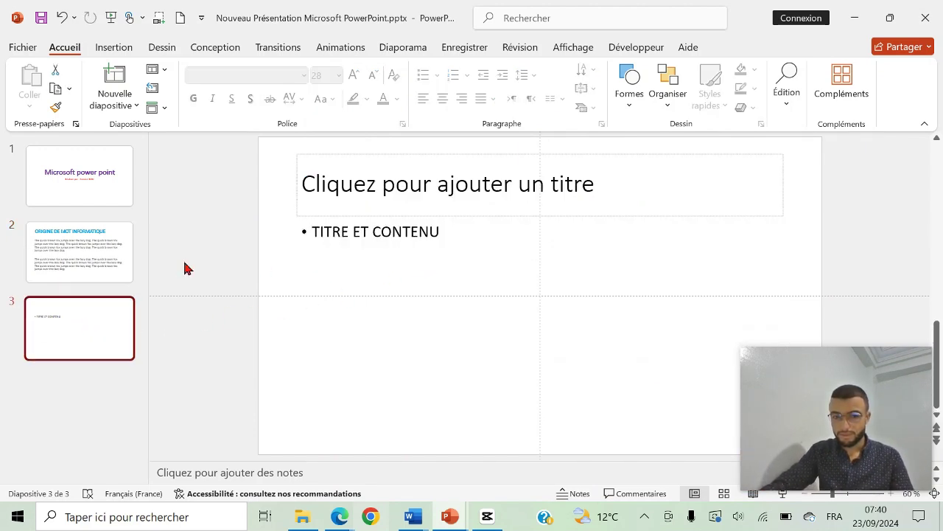
Delete the 'TITRE ET CONTENU' text from slide 3's body placeholder
left_click(73, 253)
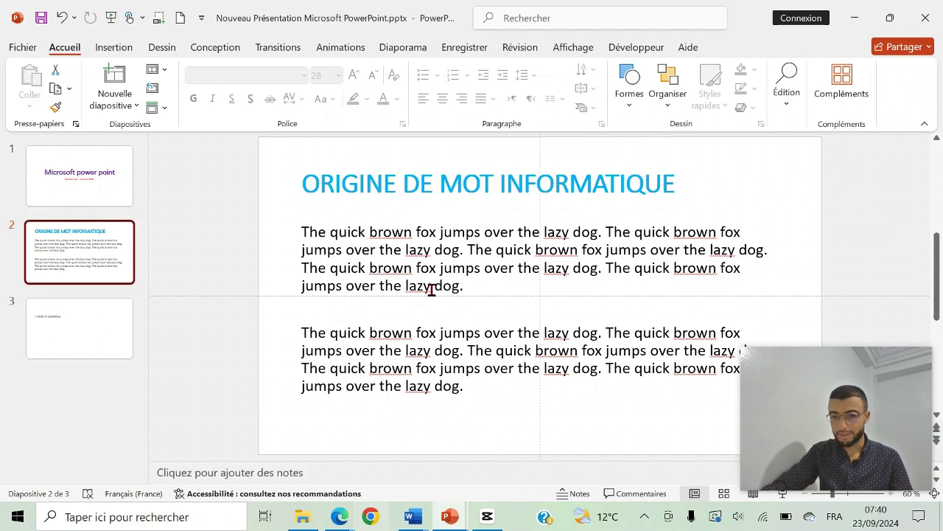
left_click(131, 336)
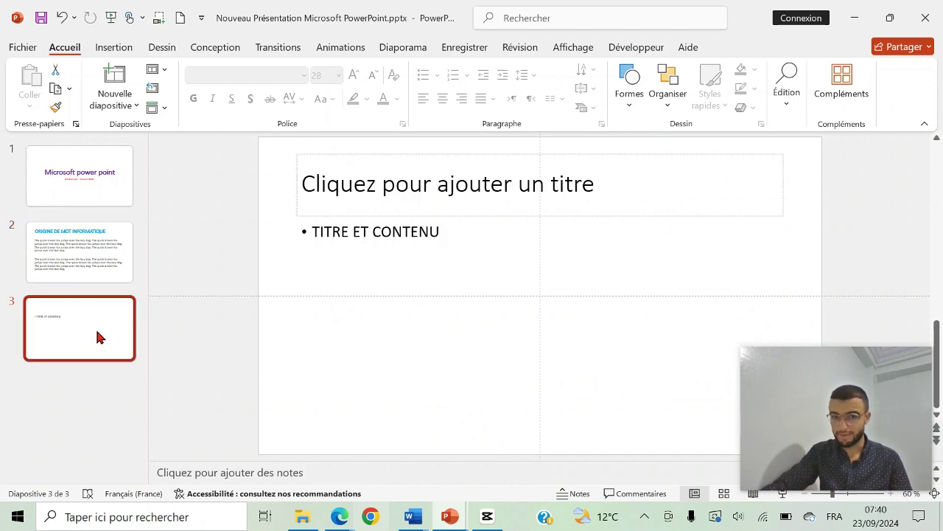
left_click(433, 231)
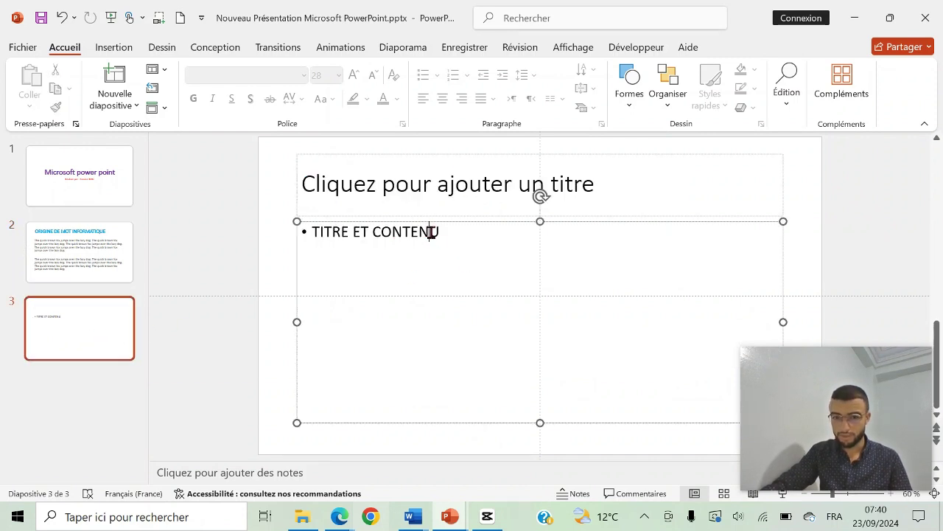
left_click_drag(445, 231, 308, 229)
key("Delete")
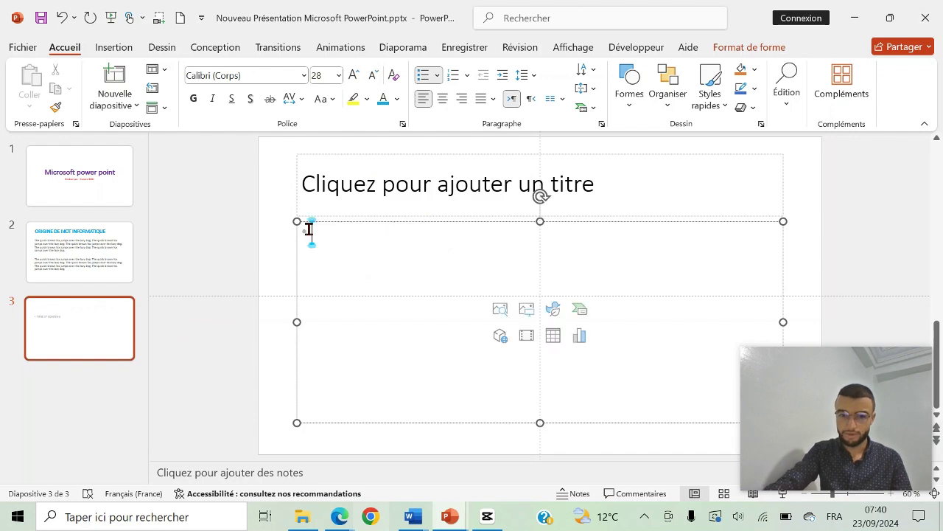
left_click(480, 177)
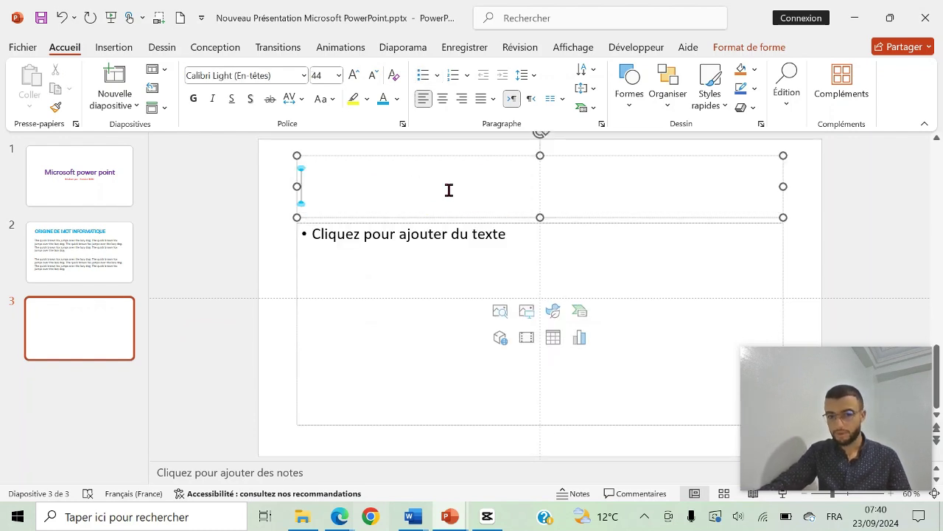
left_click(441, 263)
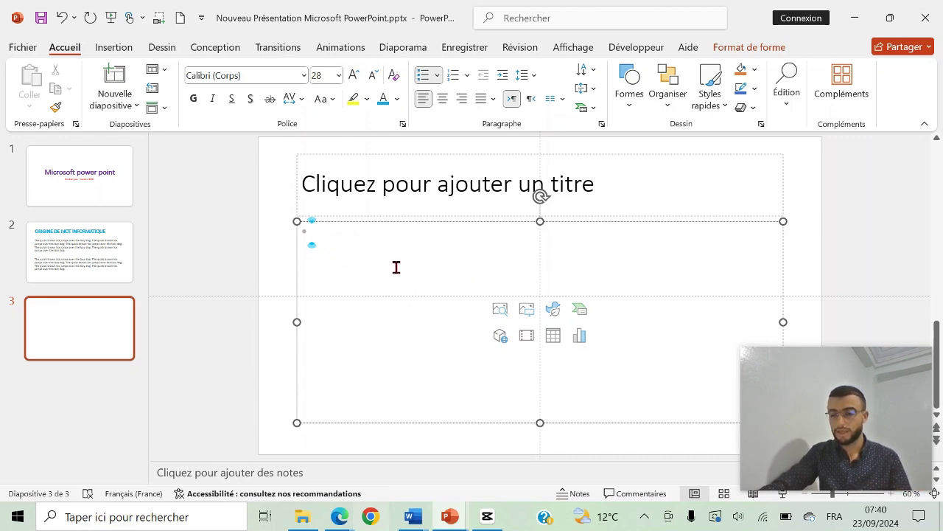
left_click(109, 47)
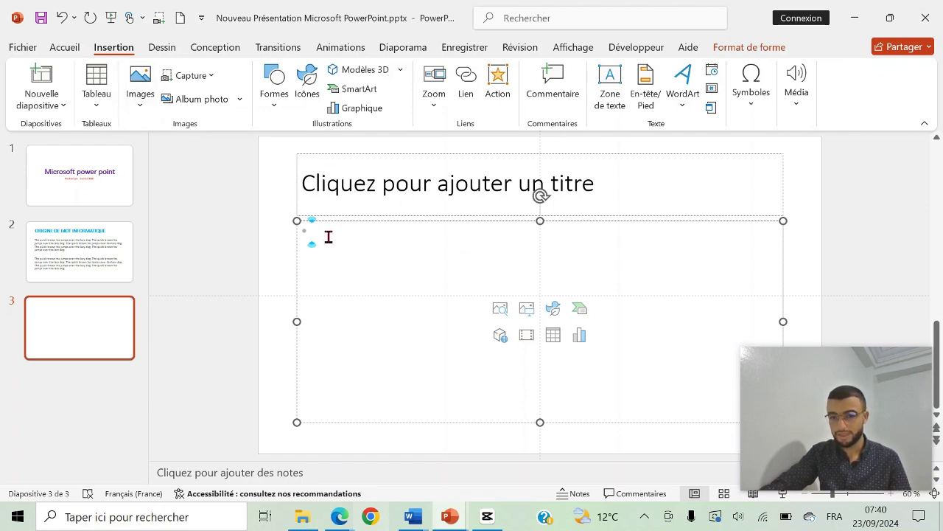
left_click(525, 314)
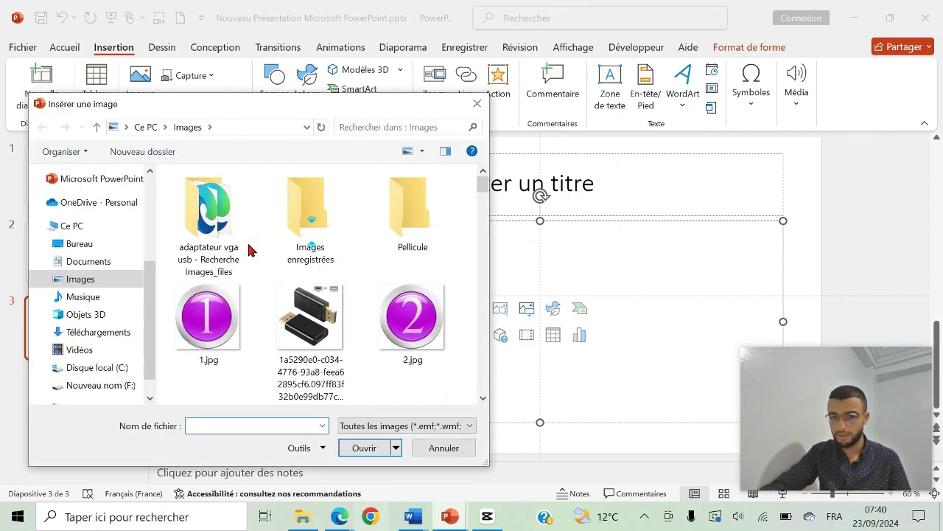
scroll(294, 277, "down", 3)
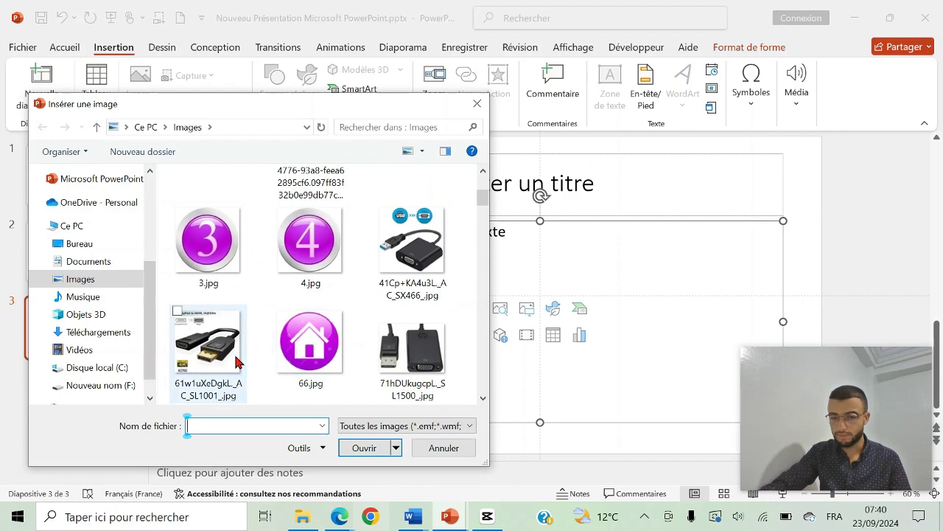
left_click(412, 247)
left_click(365, 447)
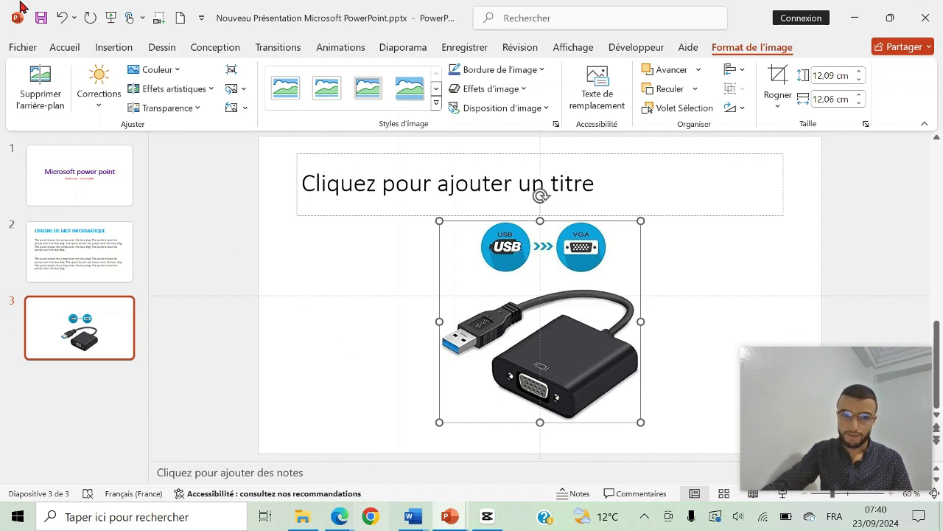
left_click(62, 18)
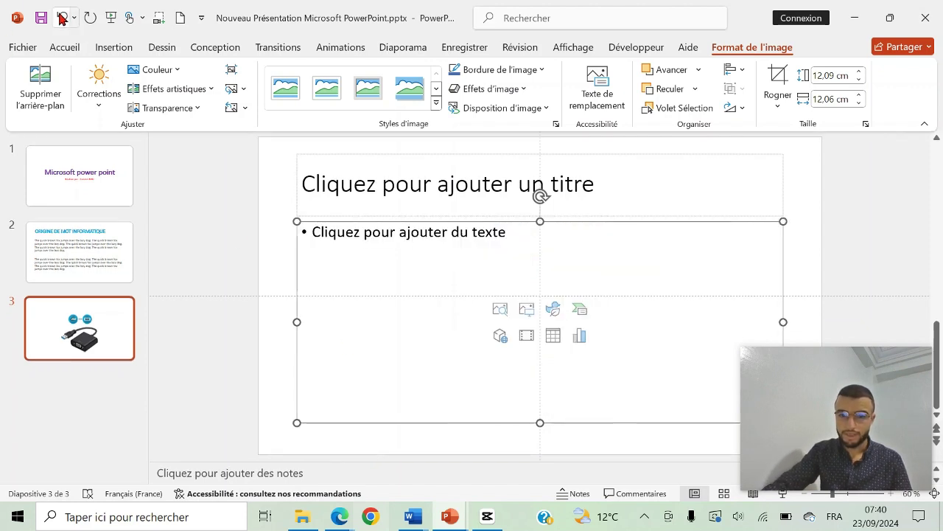
Insert a clustered column chart with default sample data into slide 3's content area
left_click(581, 338)
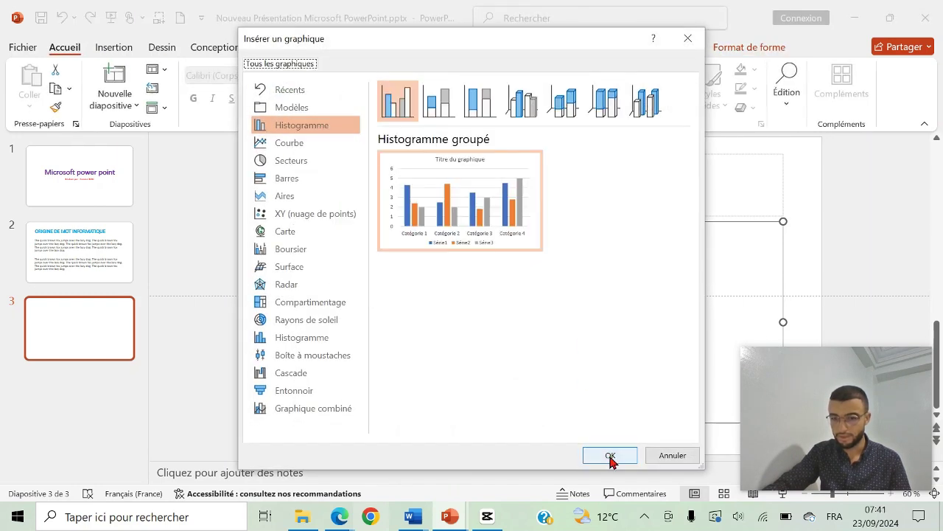
left_click(609, 454)
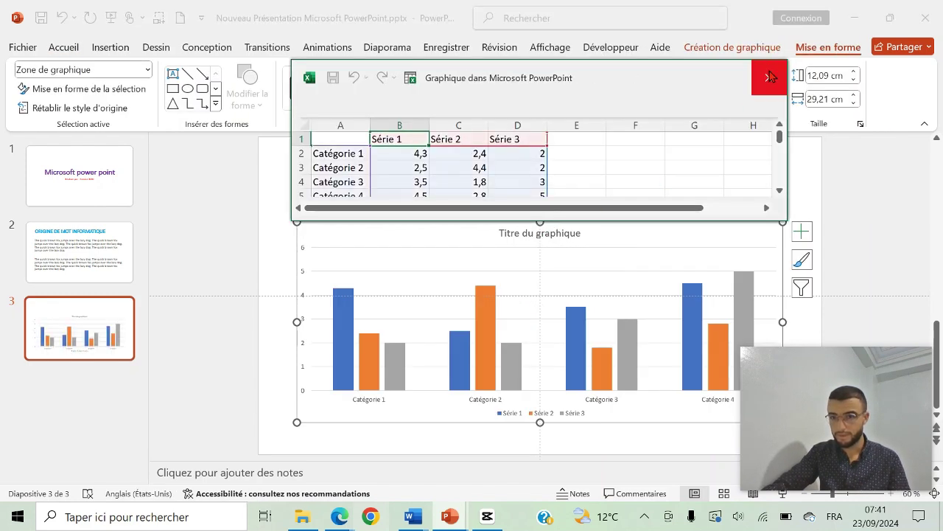
left_click(770, 77)
left_click(573, 185)
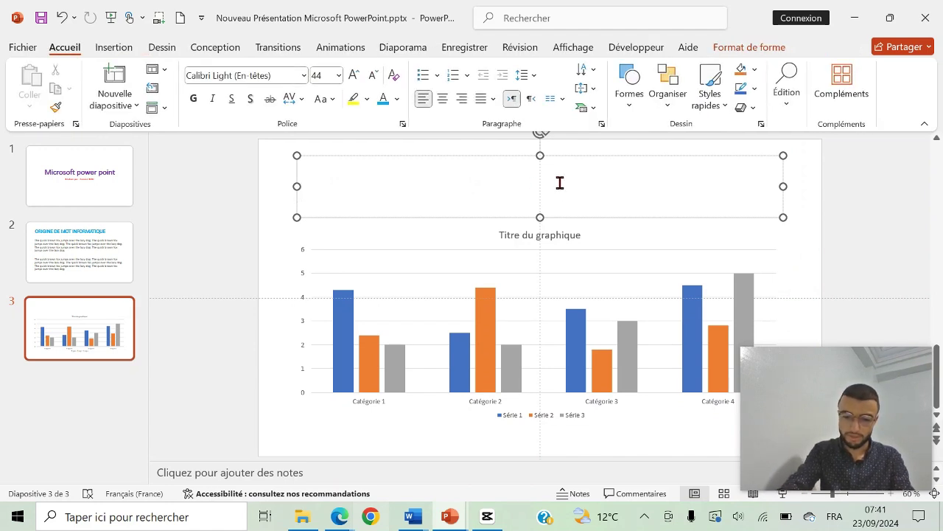
Title slide 3 'exportation', then move back to slide 2
type("ex")
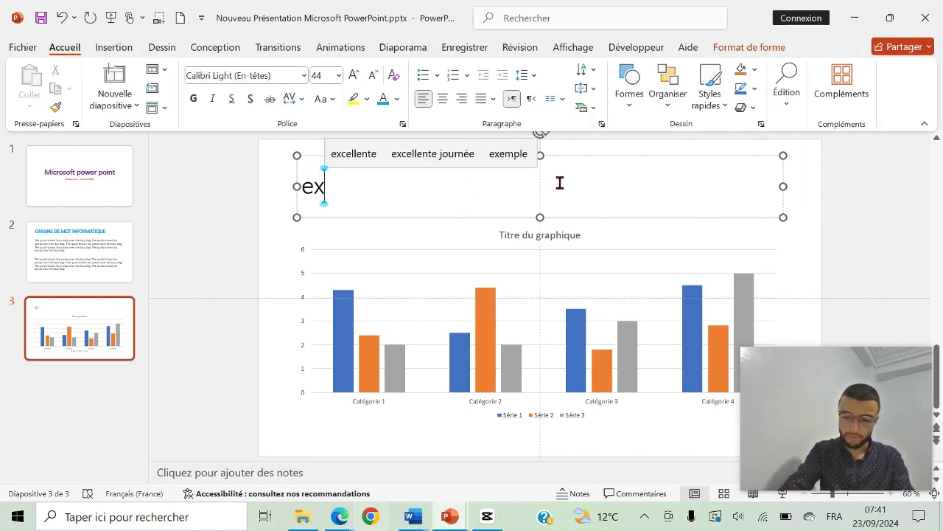
type("portati")
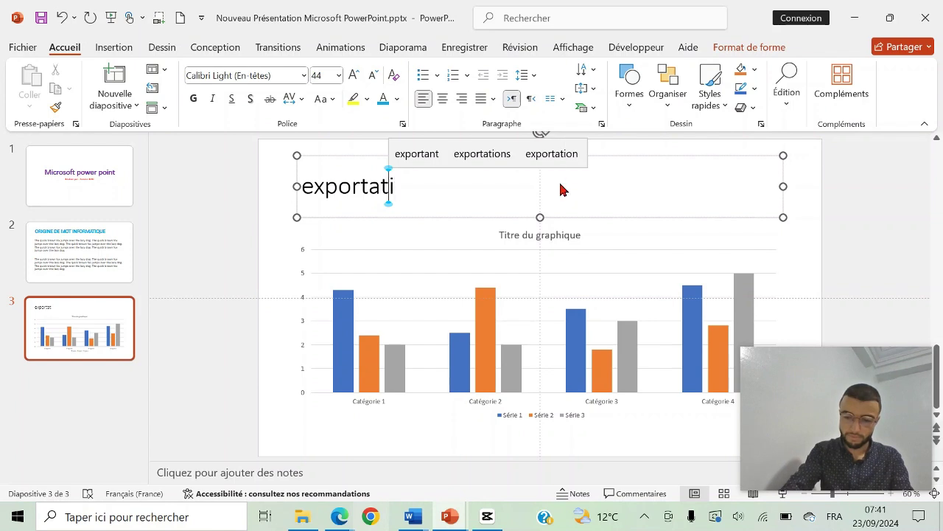
type("on")
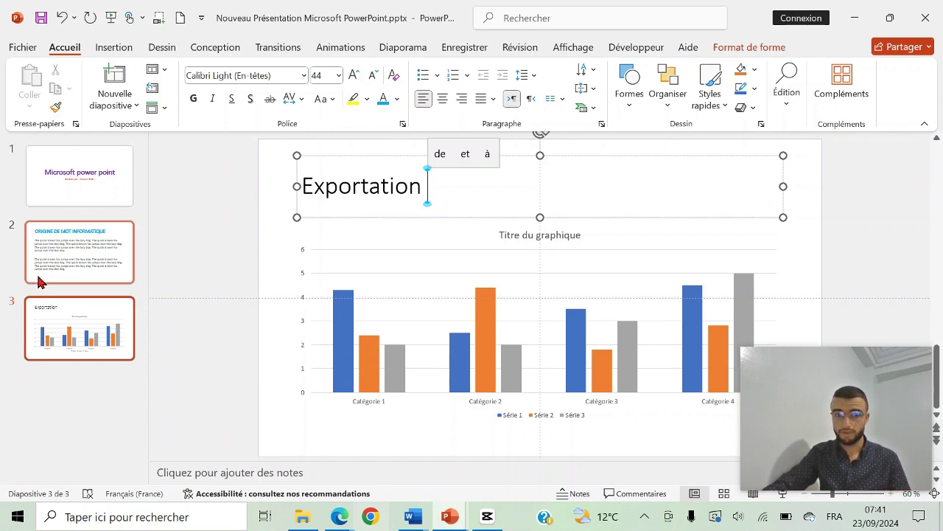
left_click(94, 196)
key("Down")
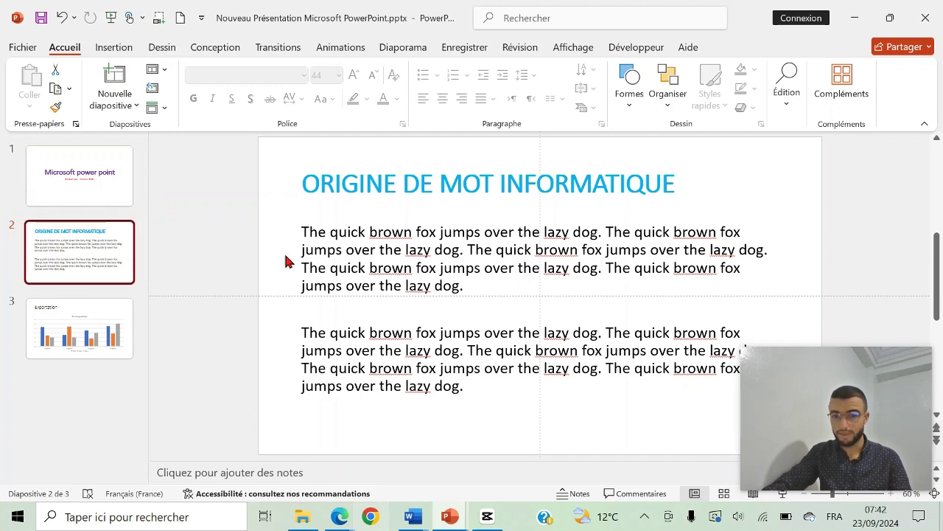
Start the full-screen slide show from the title slide with F5
left_click(109, 189)
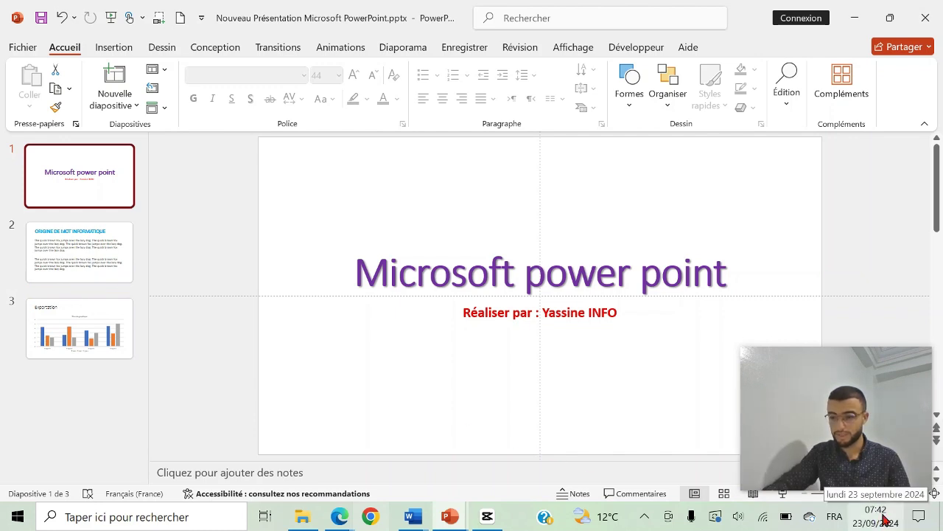
left_click(221, 47)
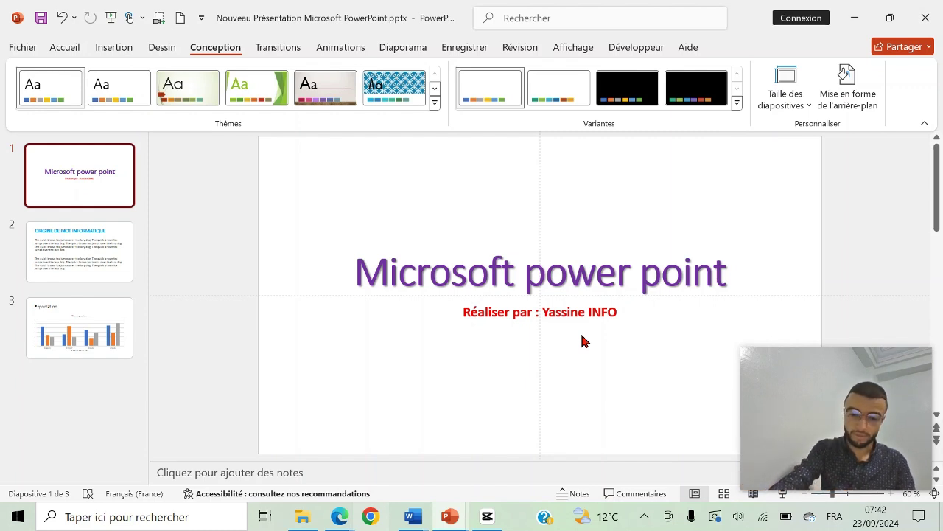
key("XF86AudioMute")
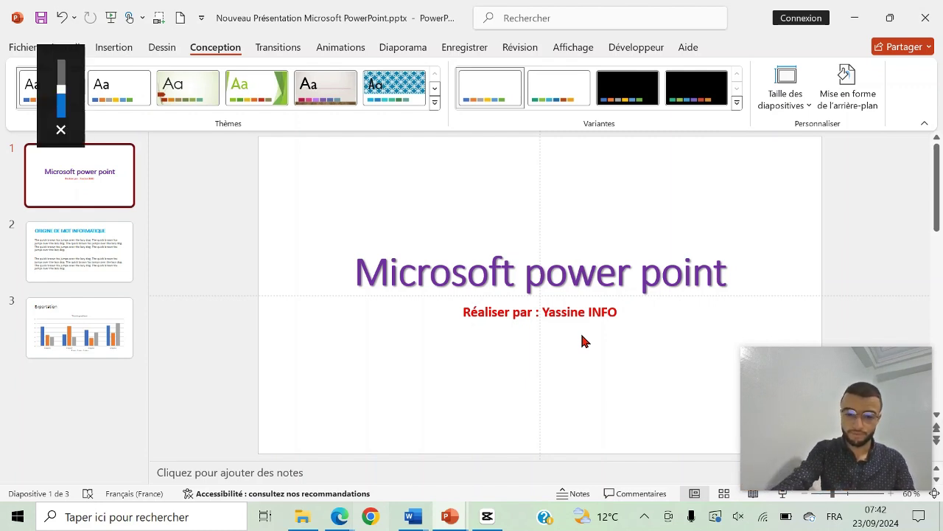
key("XF86AudioMute")
key("F5")
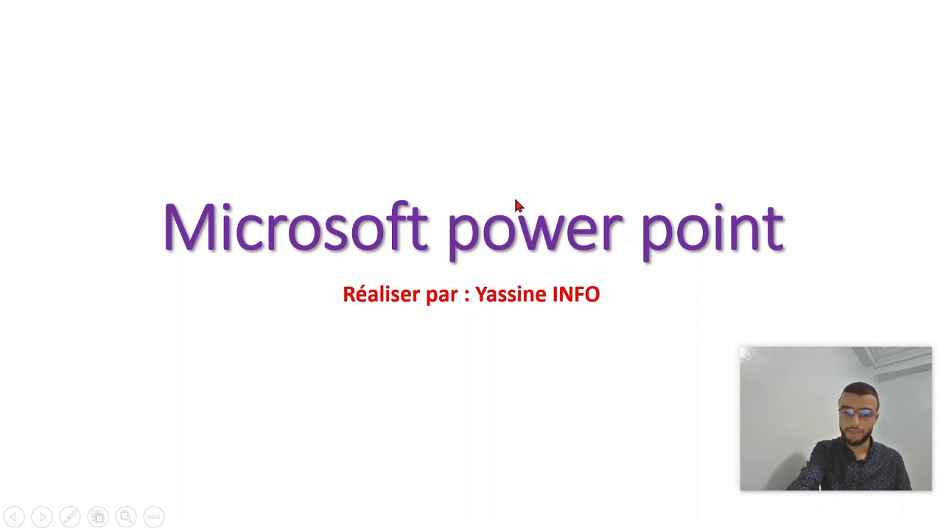
Restart the slide show, step back and forth through all three slides, then exit
key("Escape")
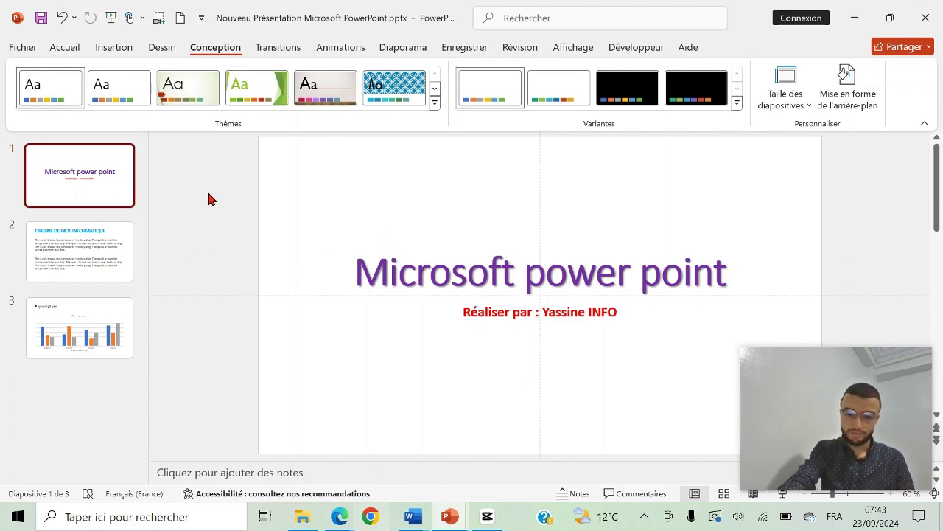
key("F5")
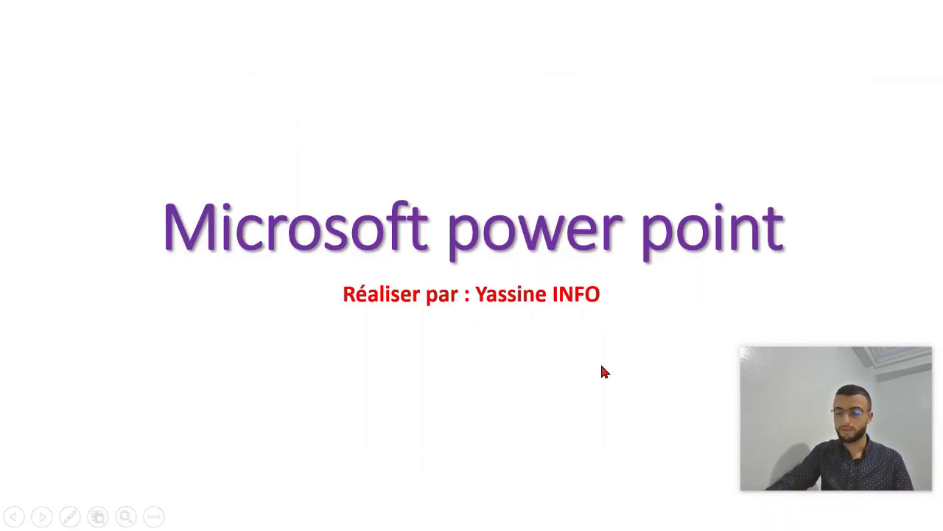
left_click(603, 371)
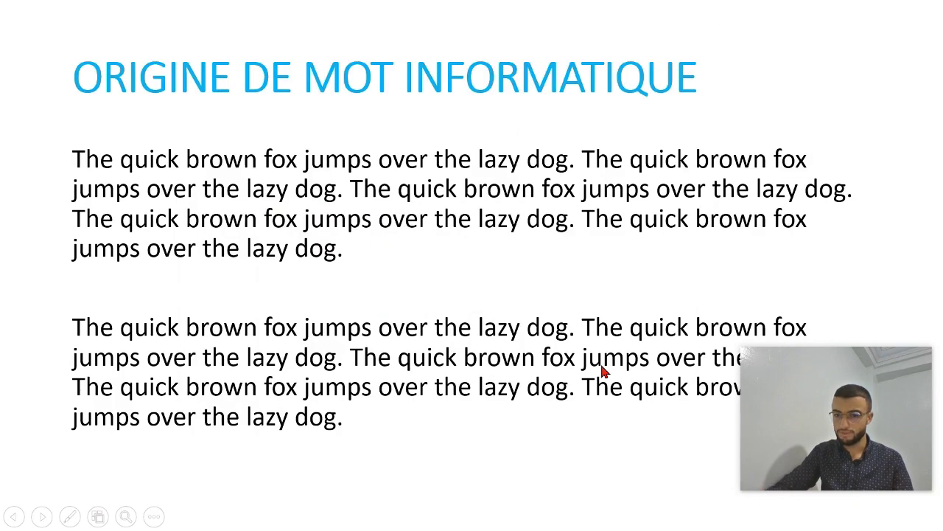
left_click(602, 370)
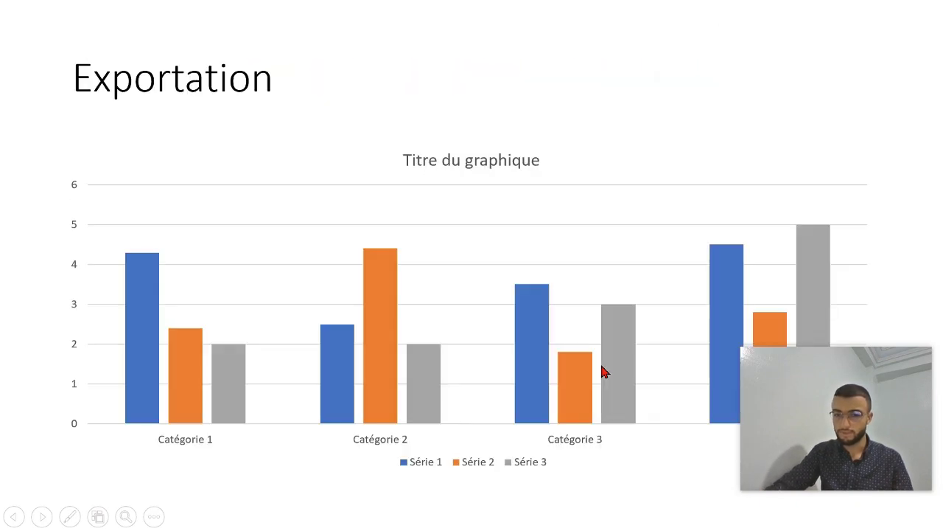
key("Left")
key("Left")
key("Right")
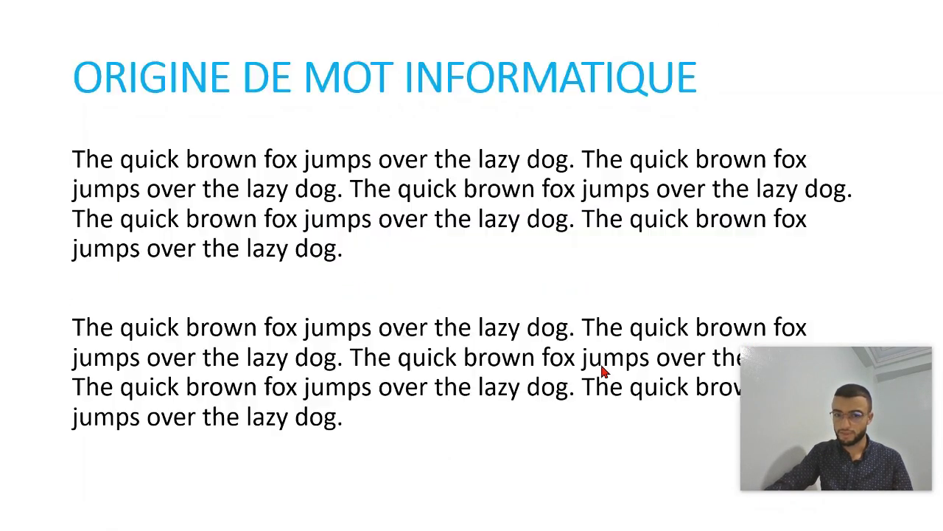
key("Right")
key("Left")
key("Left")
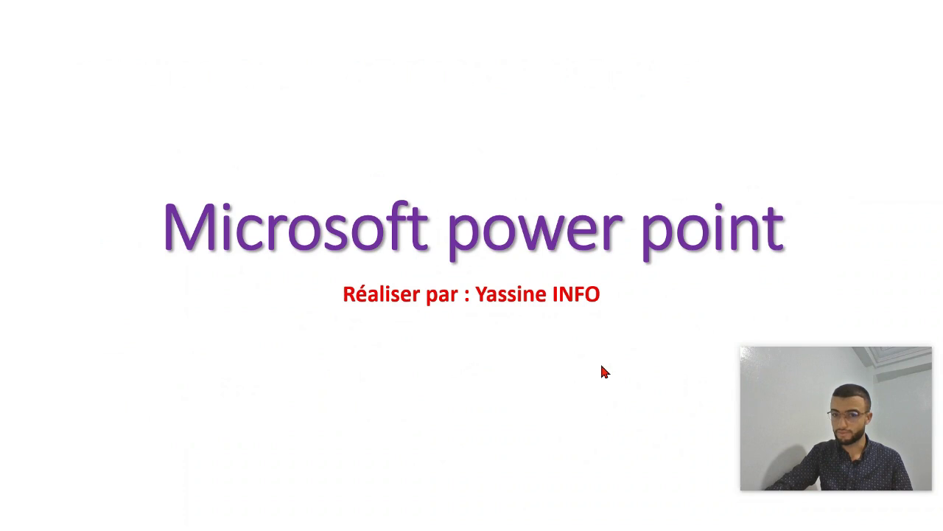
key("Right")
key("Right")
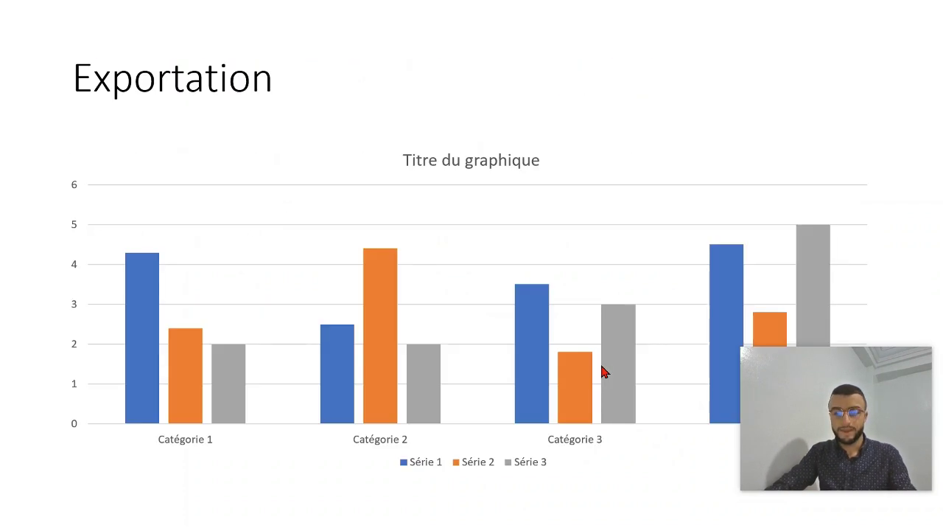
key("Left")
key("Left")
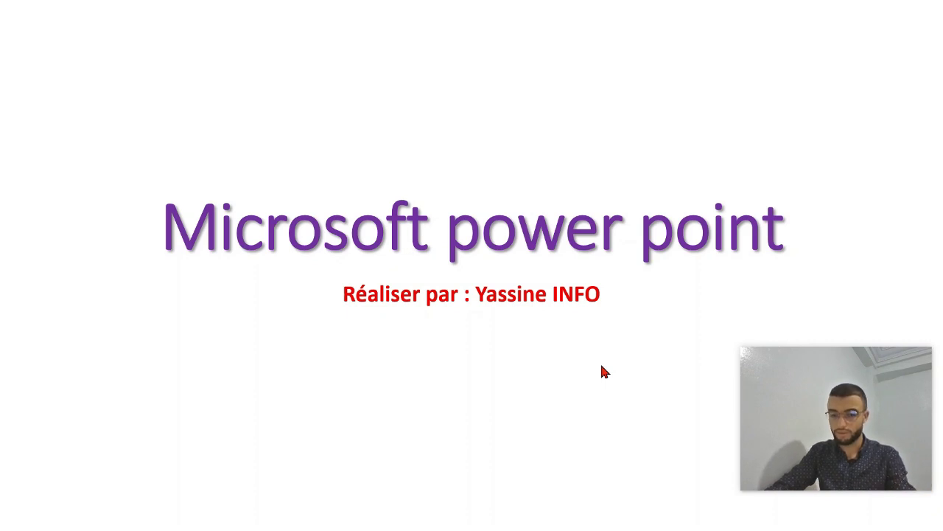
key("Escape")
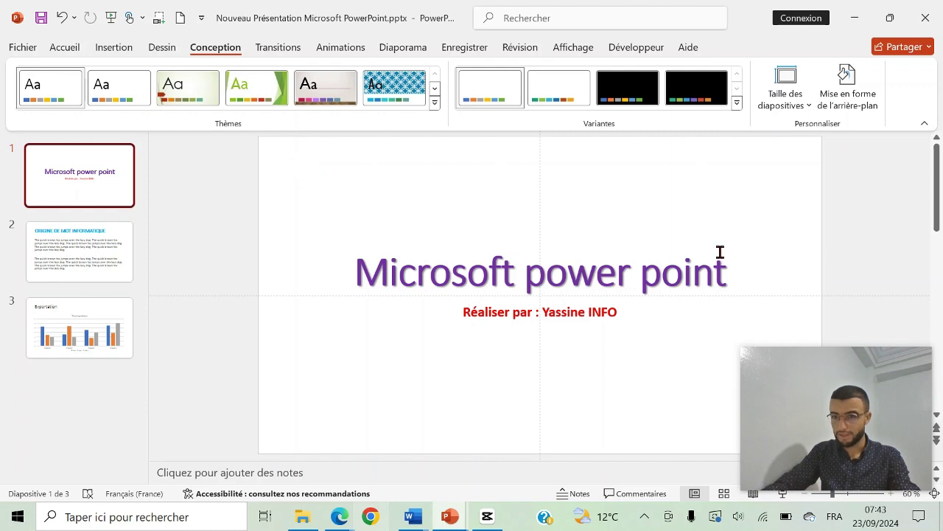
Open Mise en forme de l'arrière-plan for the title slide from its right-click menu
right_click(289, 169)
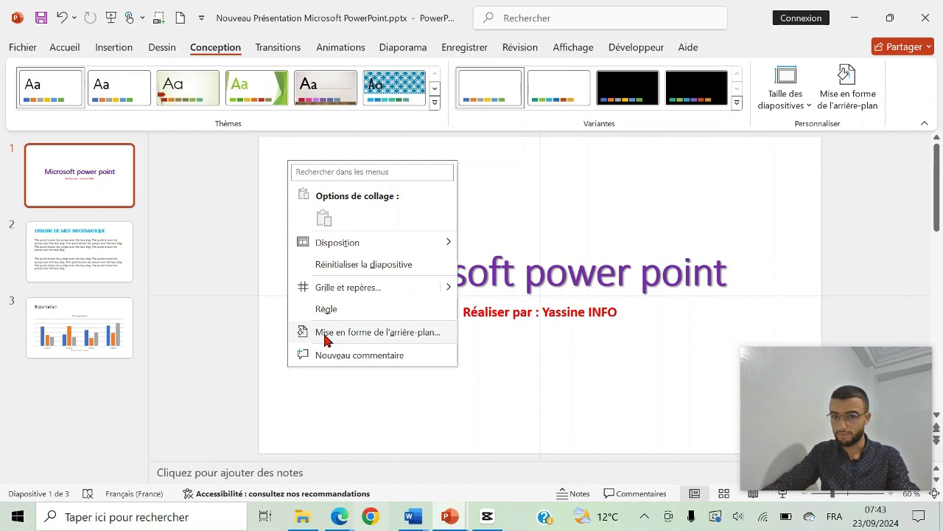
left_click(508, 167)
right_click(306, 164)
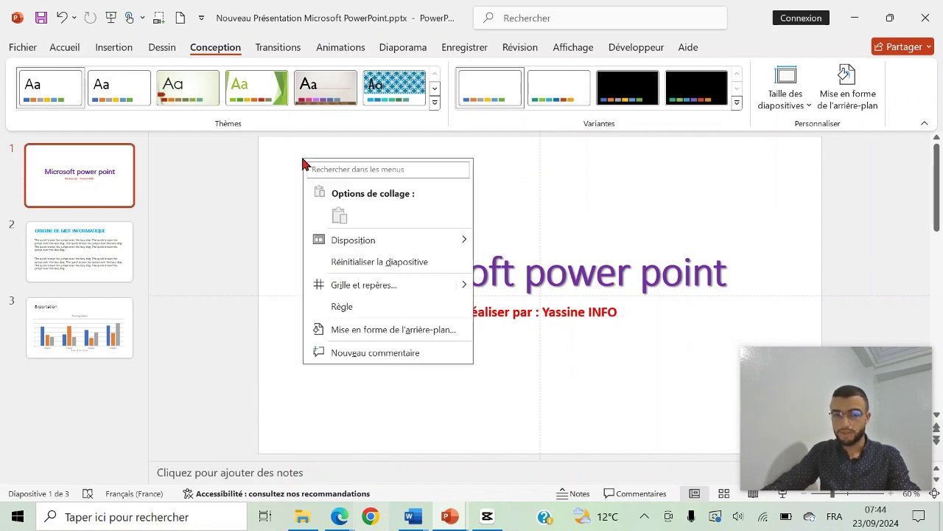
left_click(345, 330)
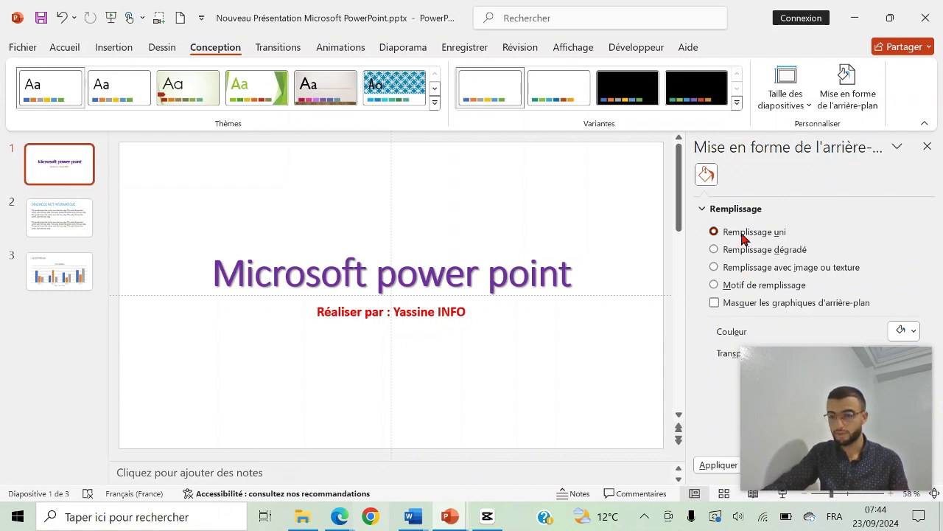
Give the title slide a papyrus texture background after trying light blue and gradient fills
left_click(904, 331)
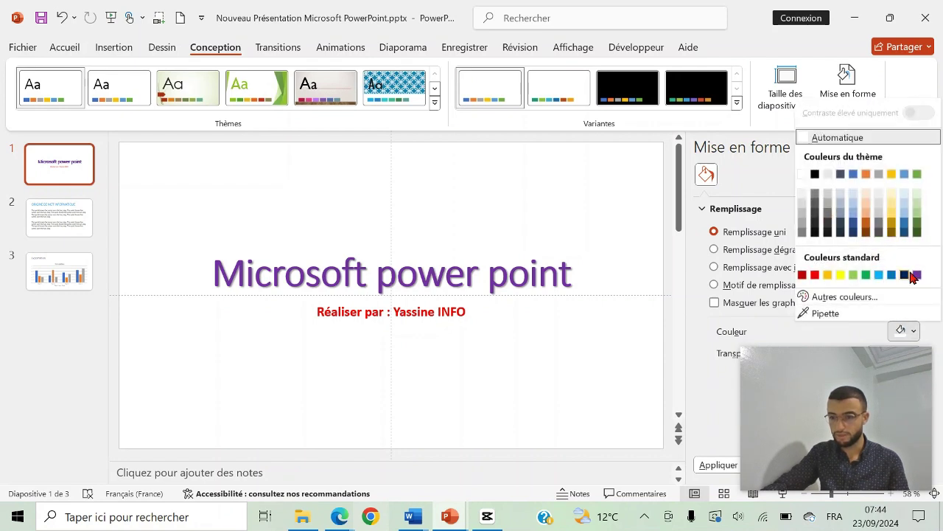
left_click(906, 210)
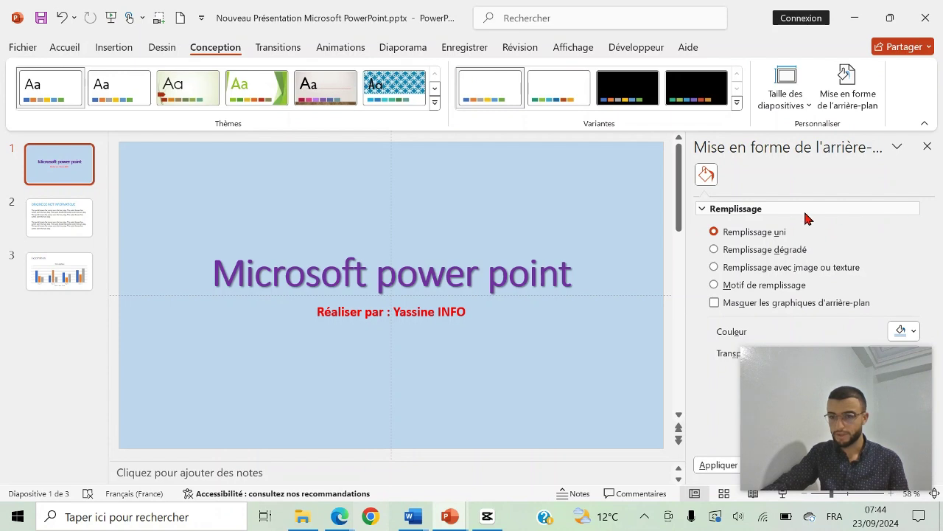
left_click(759, 250)
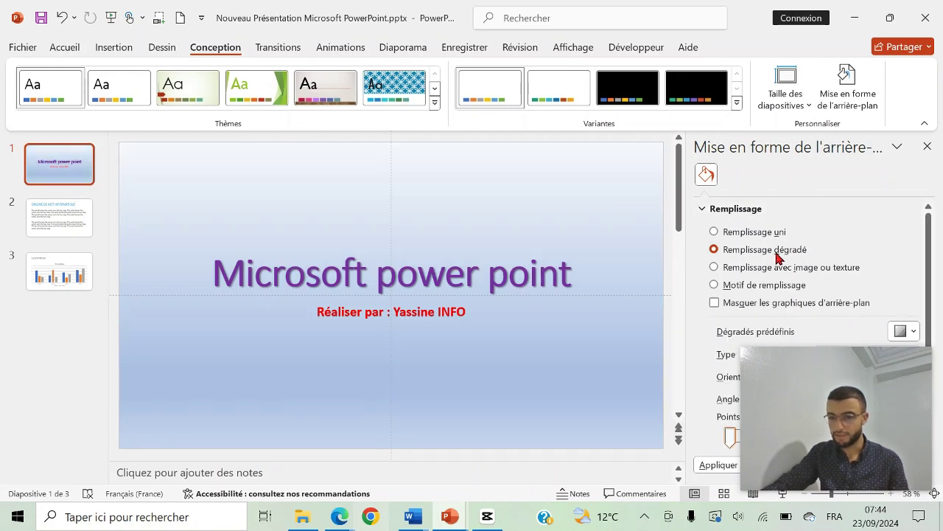
left_click(757, 270)
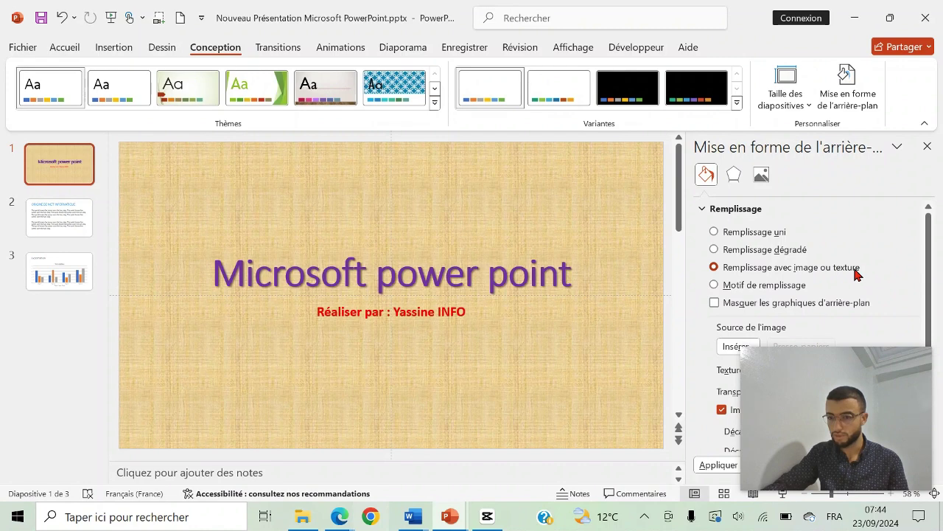
Widen the Format Background pane and move to slide 2
scroll(759, 295, "down", 1)
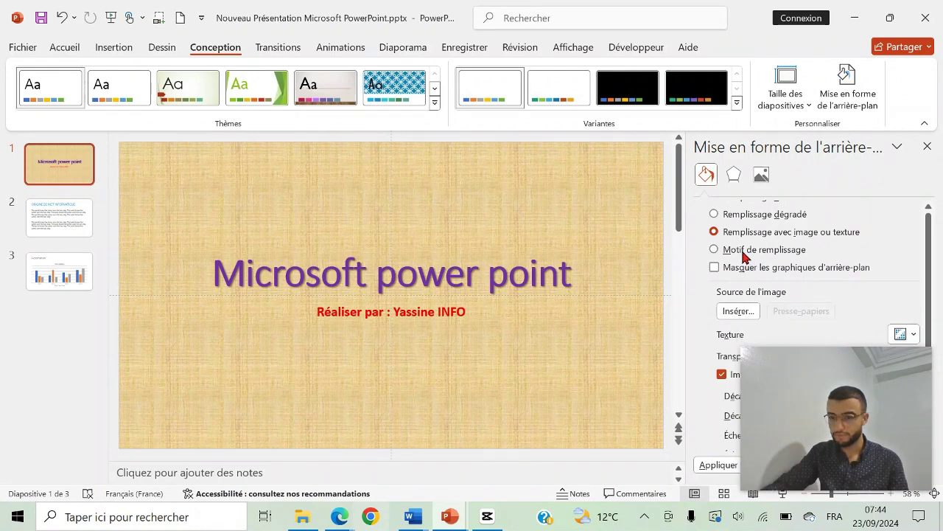
left_click_drag(686, 256, 572, 253)
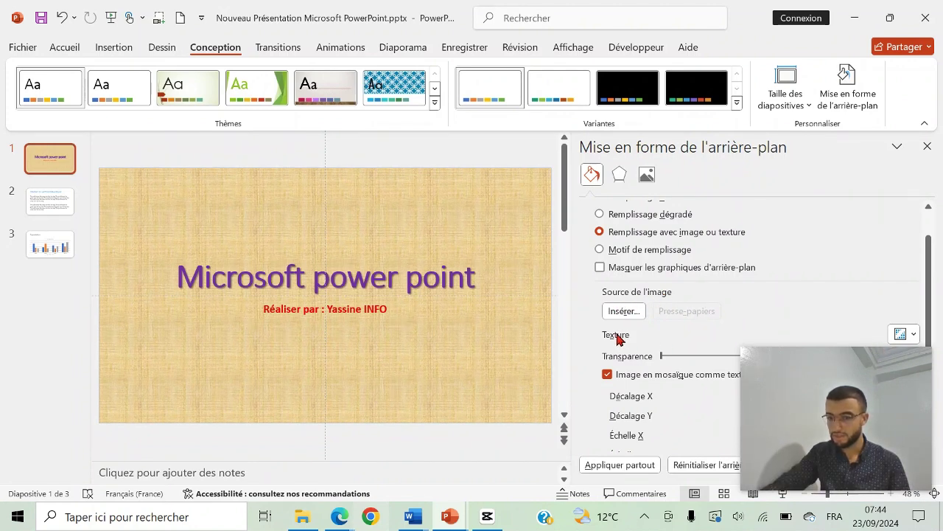
left_click(58, 210)
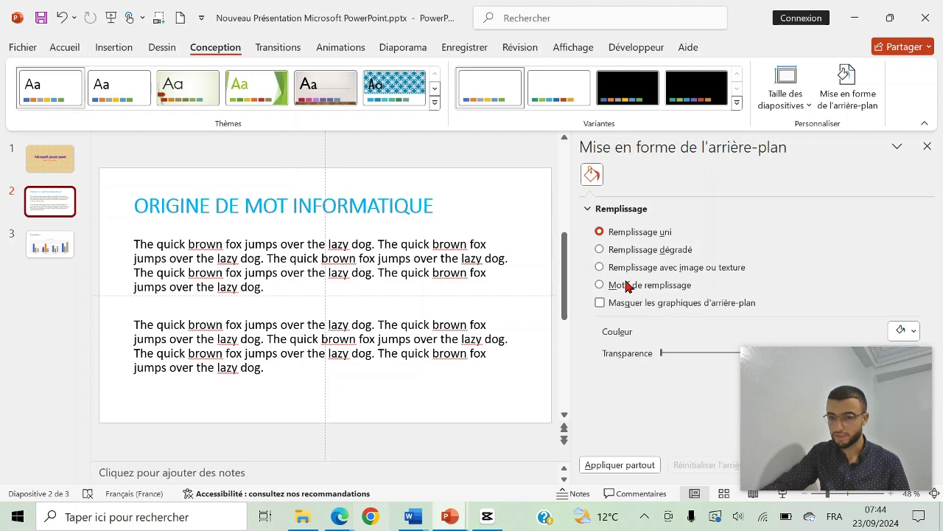
Give slide 2 a white marble texture background, then go to the Exportation chart slide
left_click(599, 267)
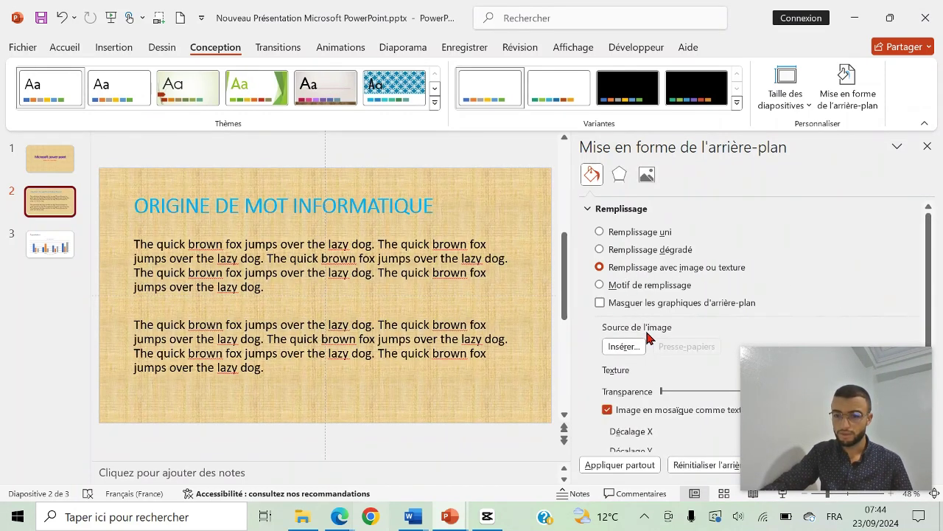
left_click_drag(573, 320, 426, 319)
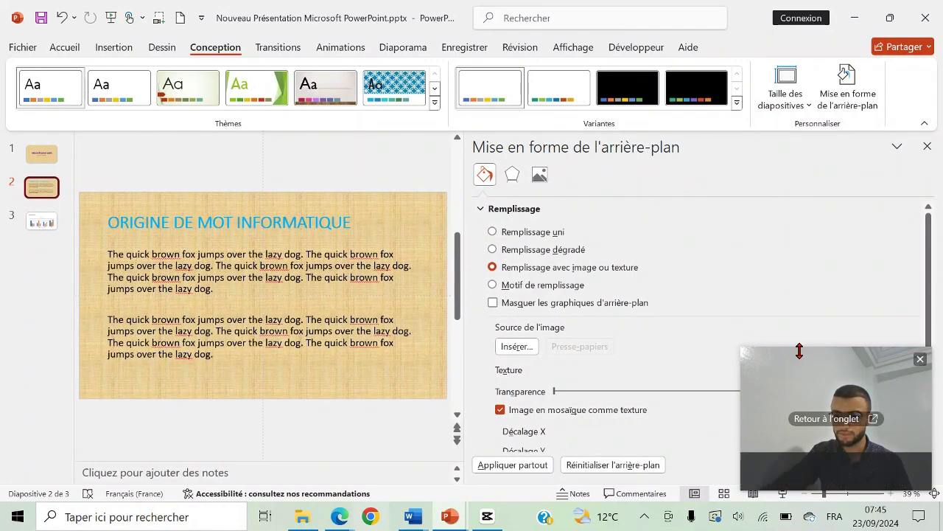
left_click_drag(812, 355, 795, 156)
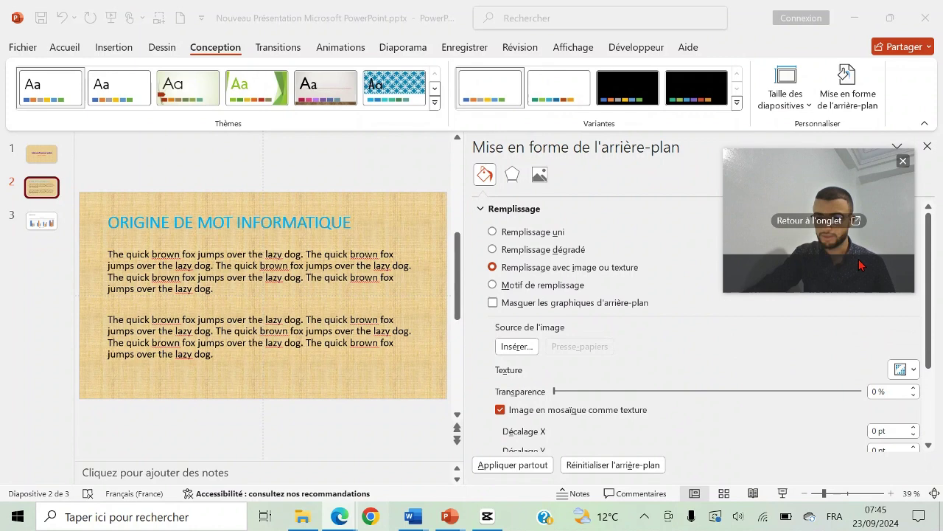
left_click(916, 370)
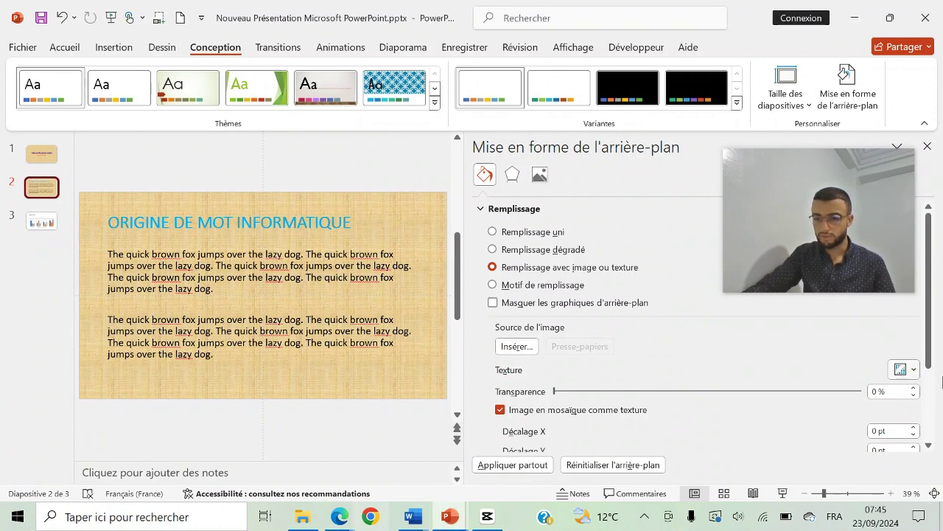
left_click(911, 370)
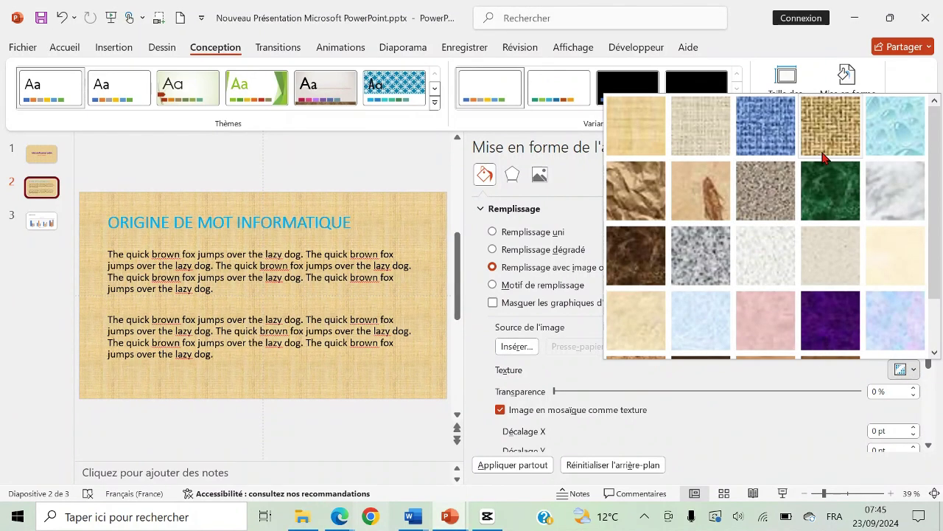
left_click(883, 208)
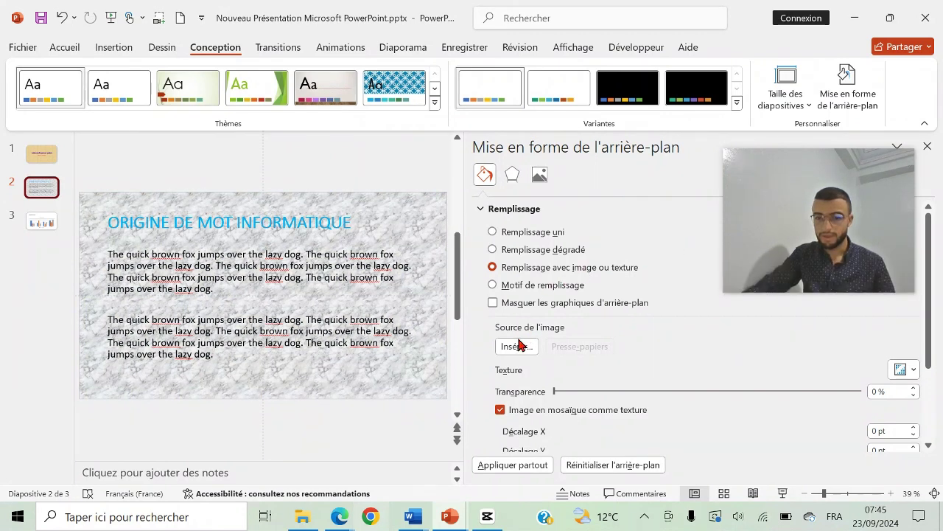
left_click(44, 227)
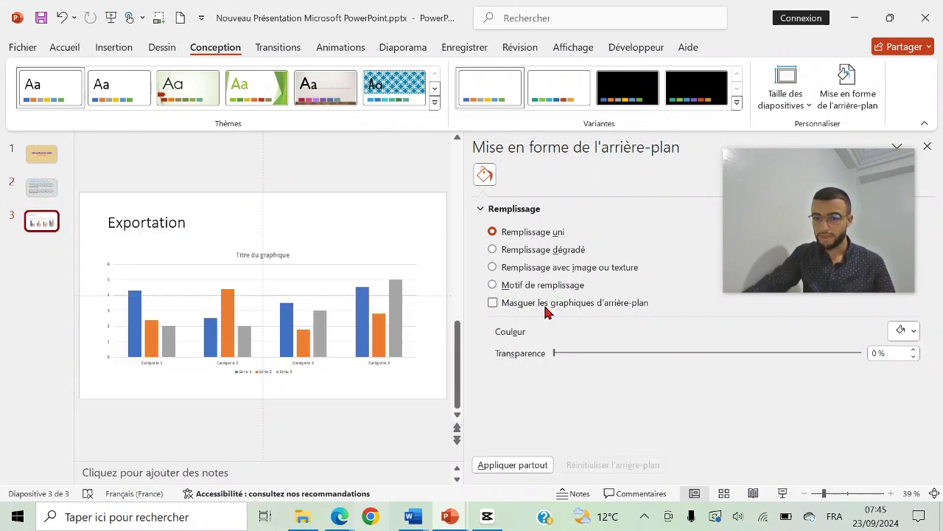
Give the Exportation slide a papyrus texture fill and start inserting a background picture
left_click(494, 267)
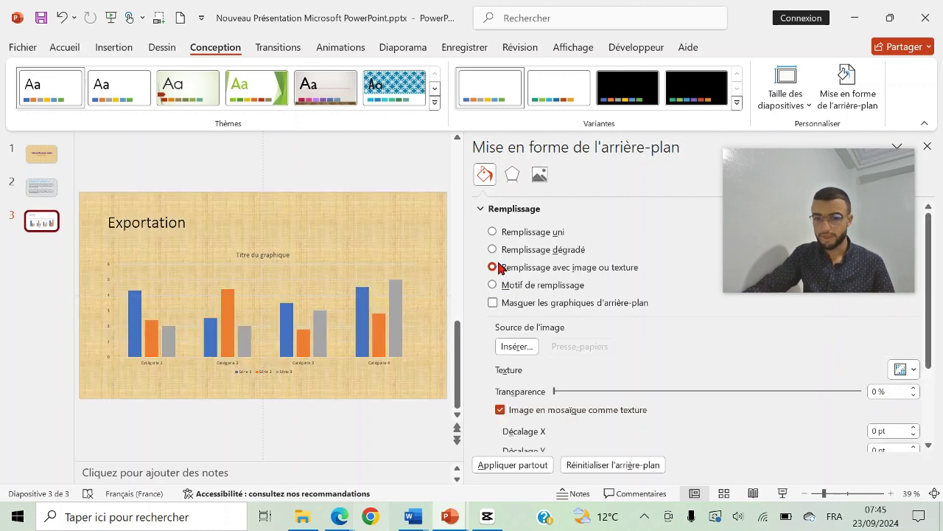
left_click(529, 347)
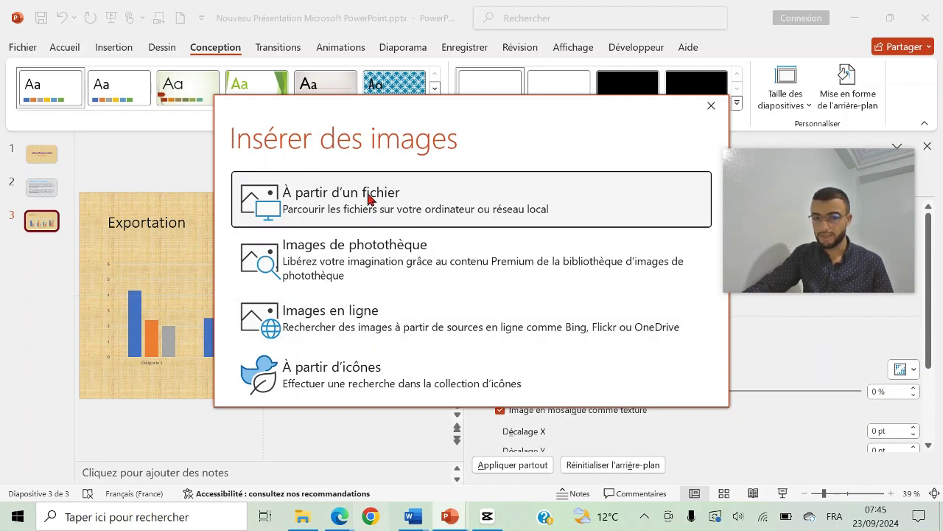
Set CCCCC.jpg from the computer as the Exportation slide's background picture
left_click(329, 203)
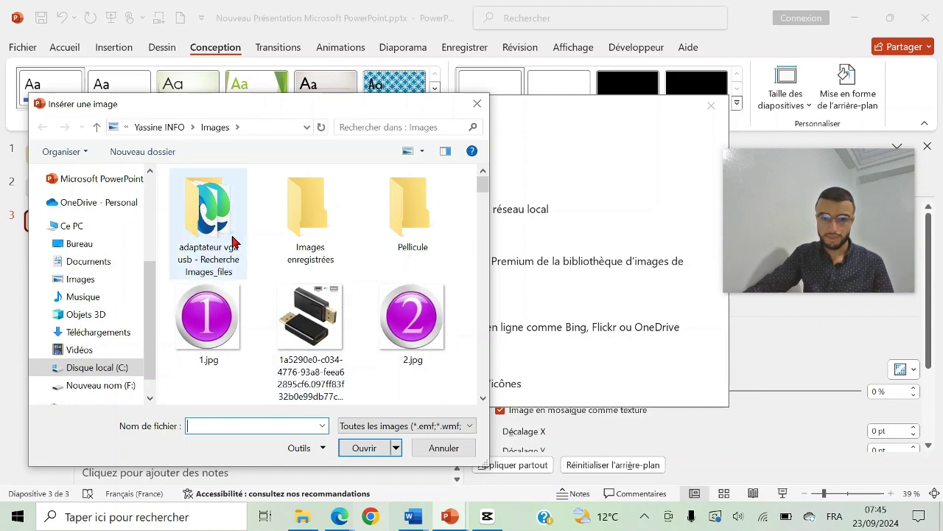
scroll(227, 295, "down", 2)
scroll(227, 294, "down", 2)
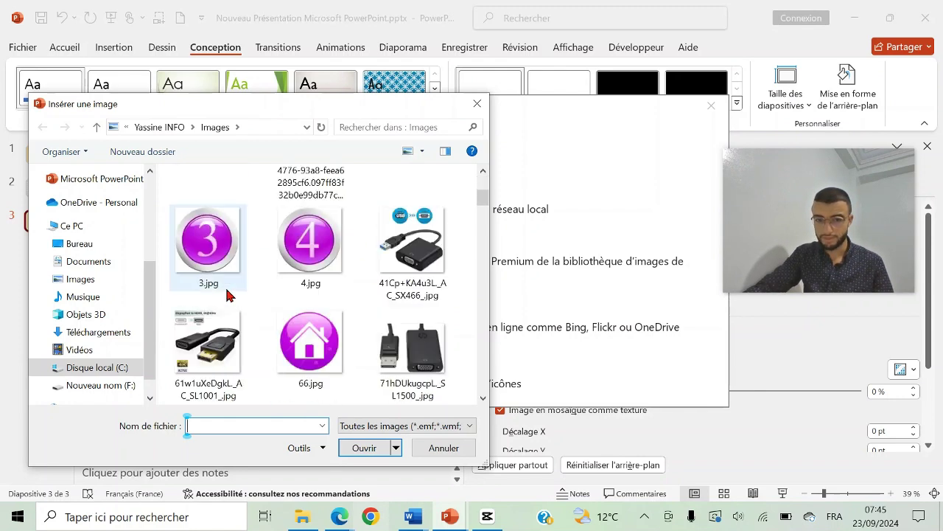
scroll(227, 294, "down", 2)
scroll(227, 294, "down", 2)
scroll(227, 294, "down", 3)
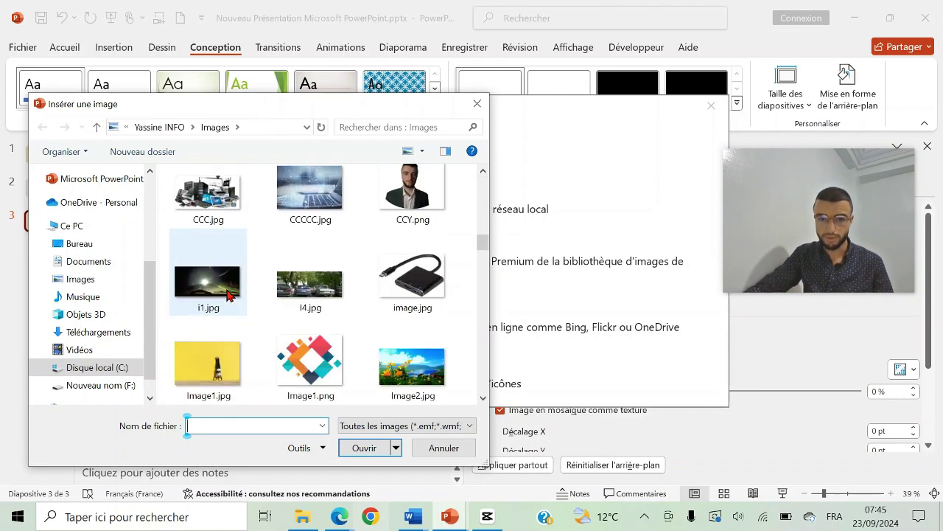
left_click(308, 208)
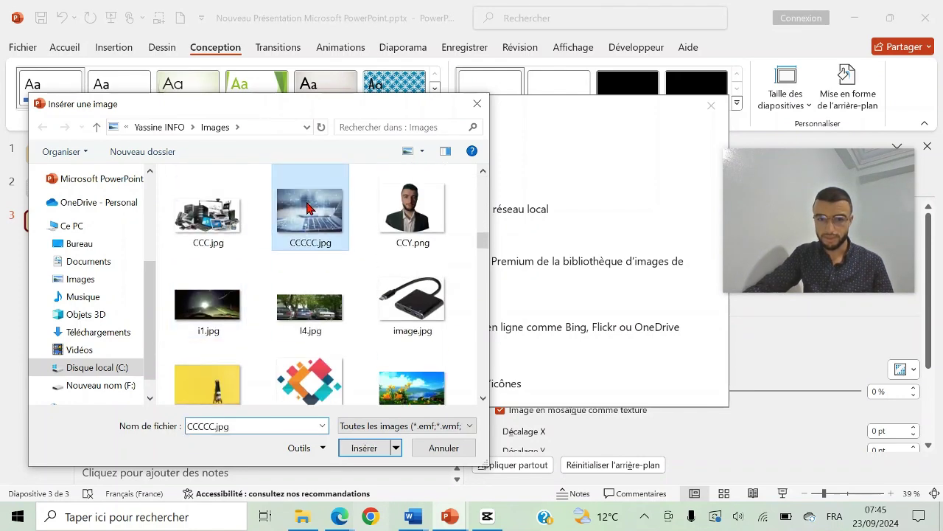
left_click(364, 448)
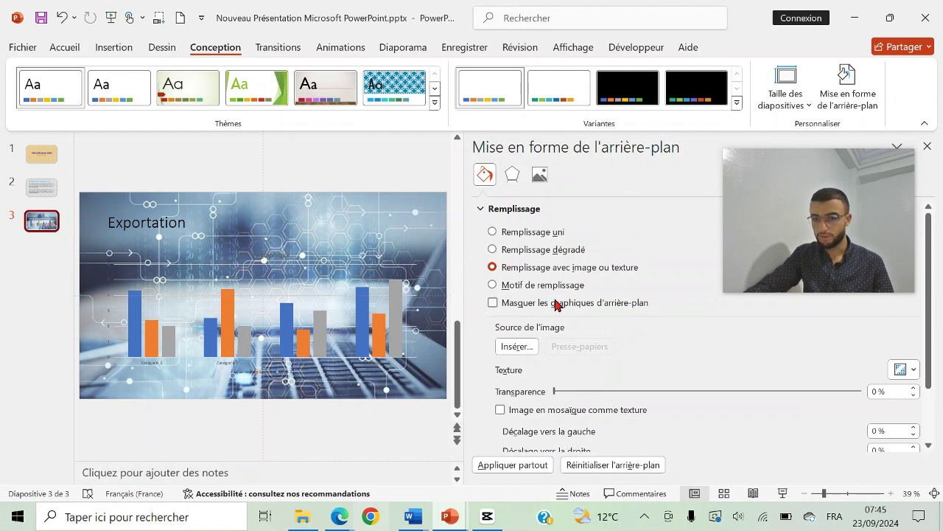
Shrink the settings pane, review all three slide backgrounds, and create a new blank presentation
left_click_drag(756, 207, 768, 242)
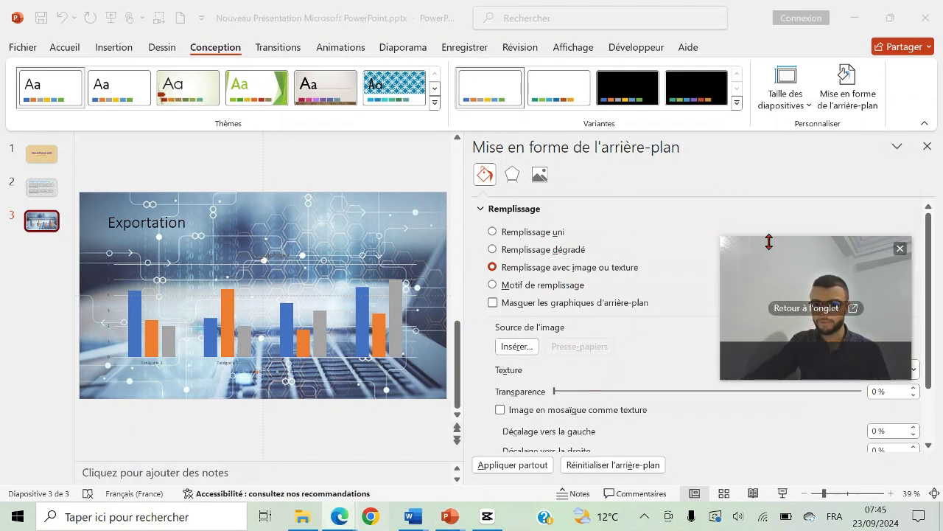
left_click(466, 174)
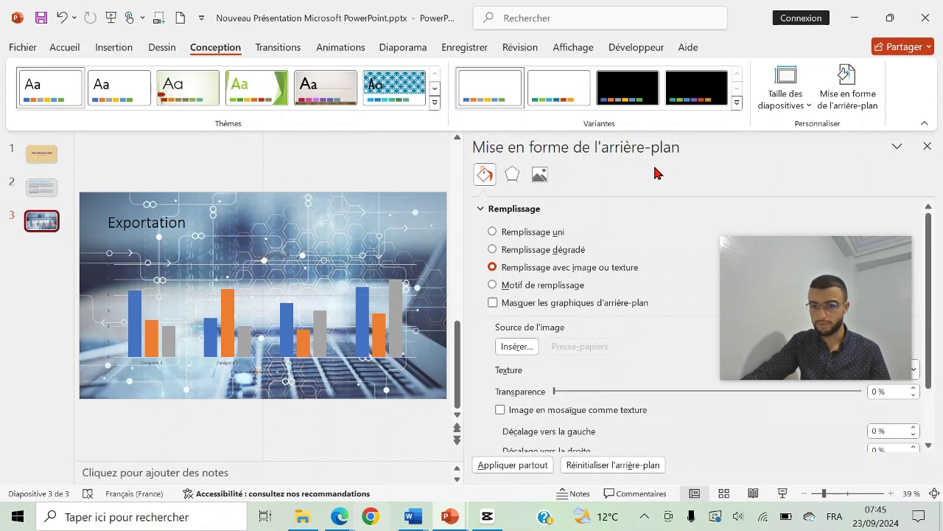
scroll(461, 175, "up", 1)
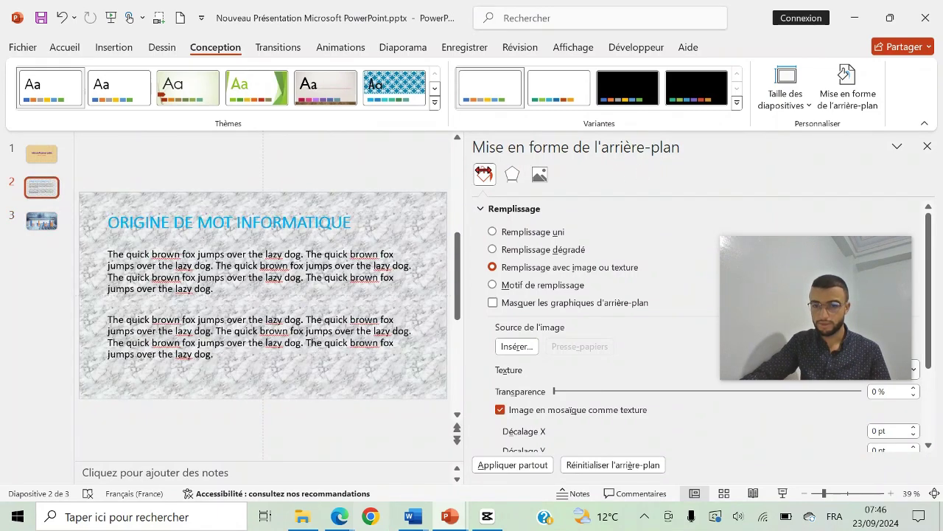
left_click_drag(466, 175, 773, 177)
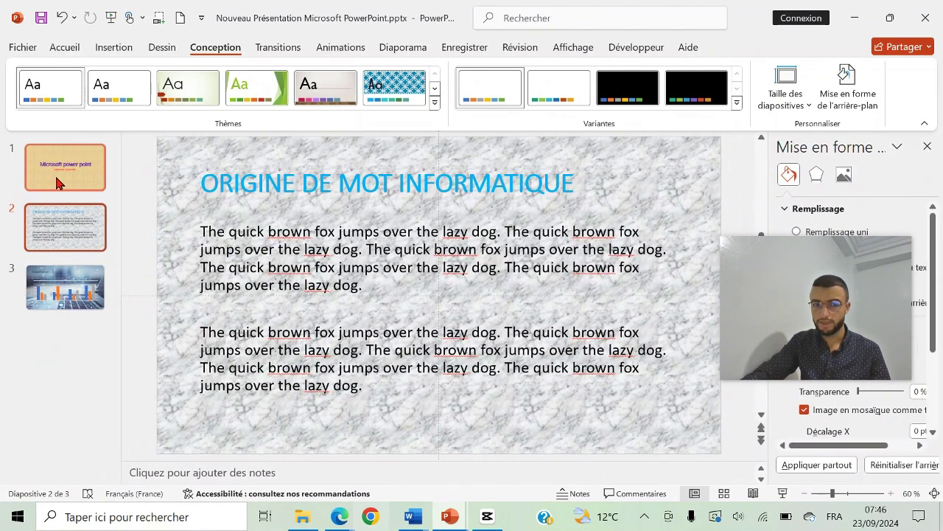
left_click(58, 183)
left_click(81, 234)
left_click(65, 287)
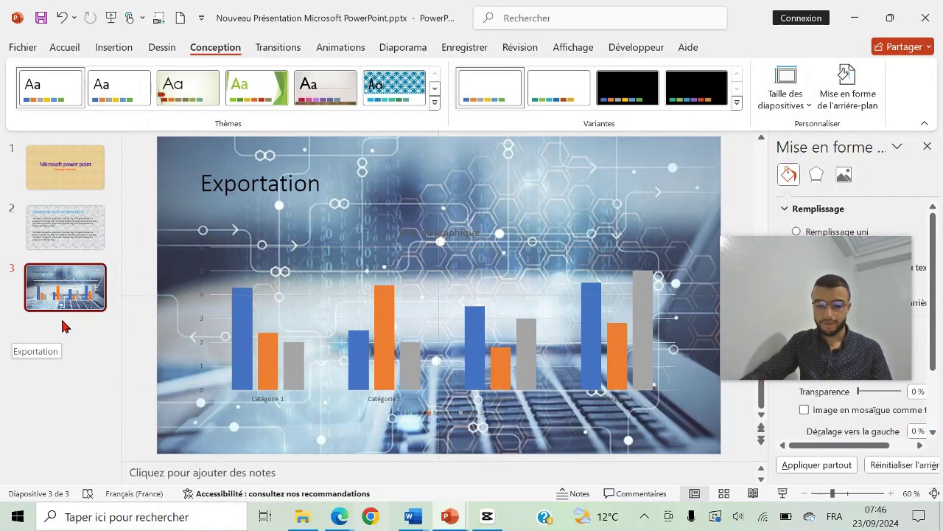
key("ctrl+n")
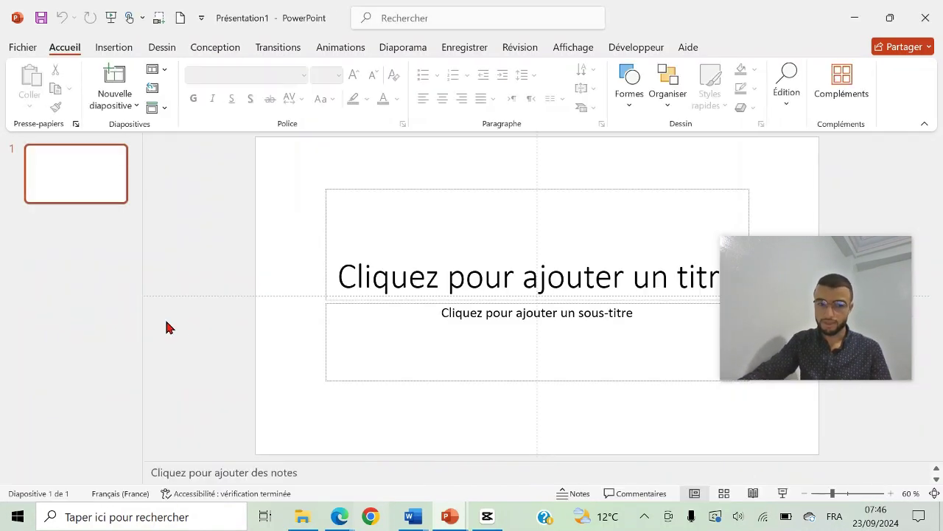
Add two empty slides after the title slide, leaving its title blank
left_click(395, 238)
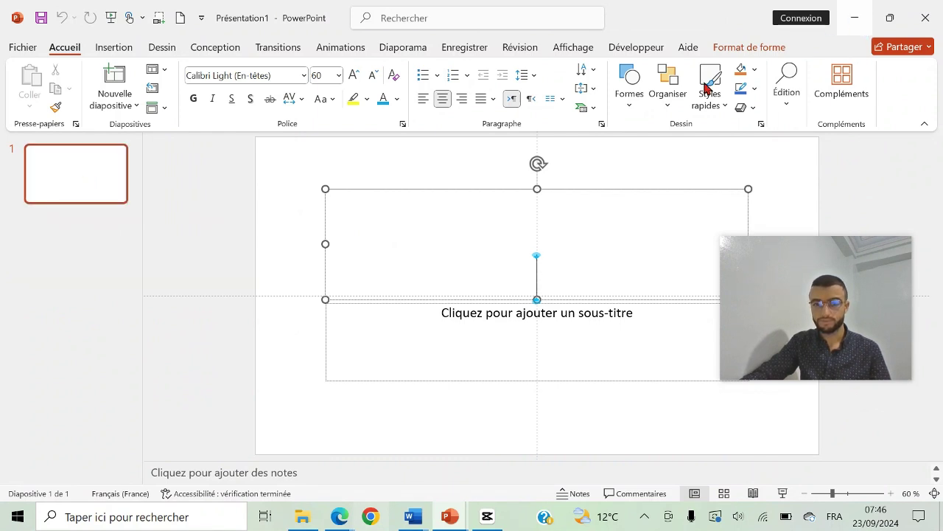
left_click(302, 171)
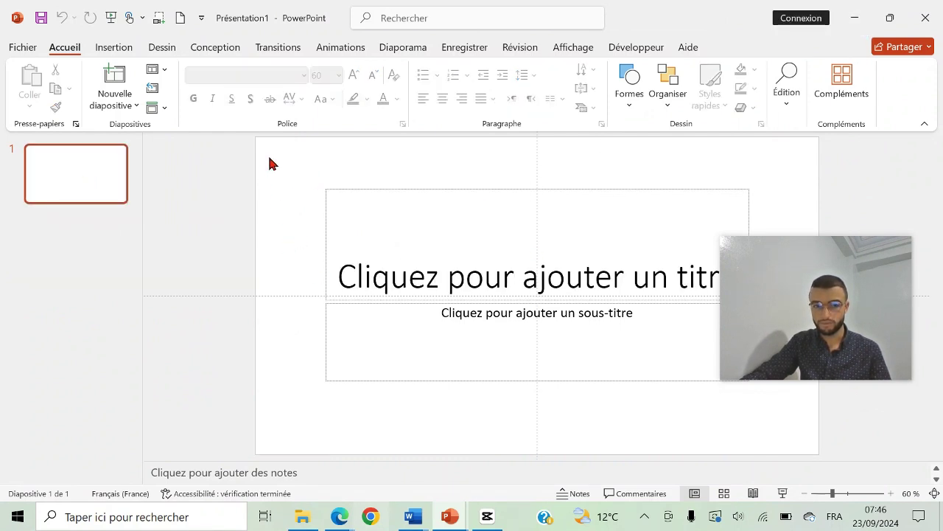
left_click(101, 193)
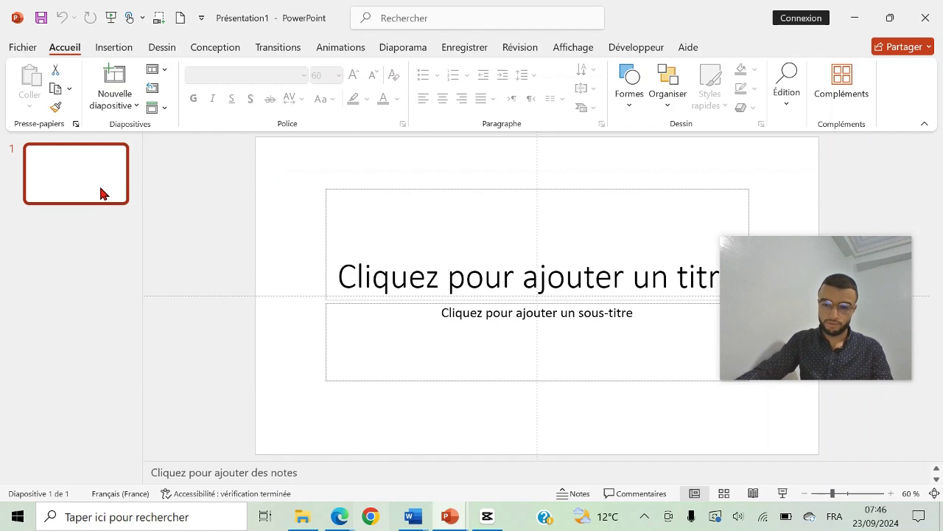
key("Return")
key("Return")
left_click(78, 189)
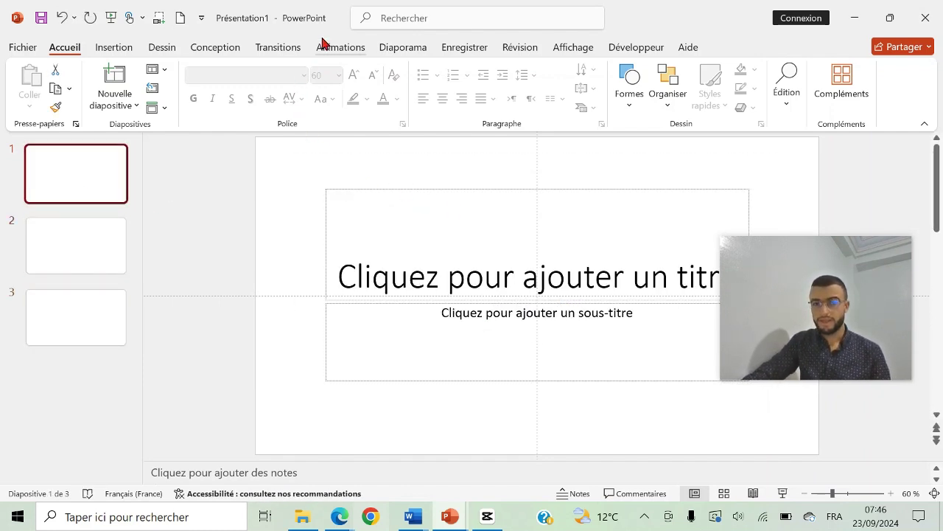
Expand the full Thèmes gallery on the Conception tab
right_click(349, 157)
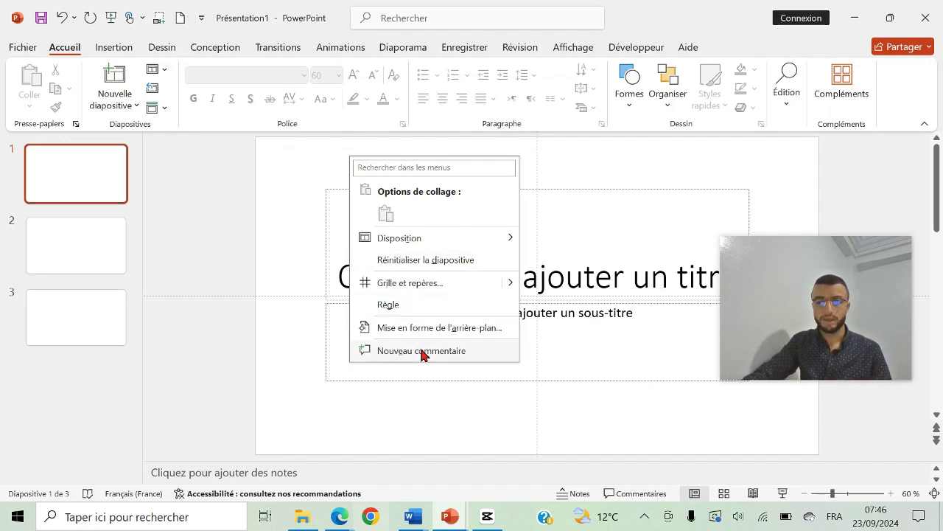
left_click(107, 183)
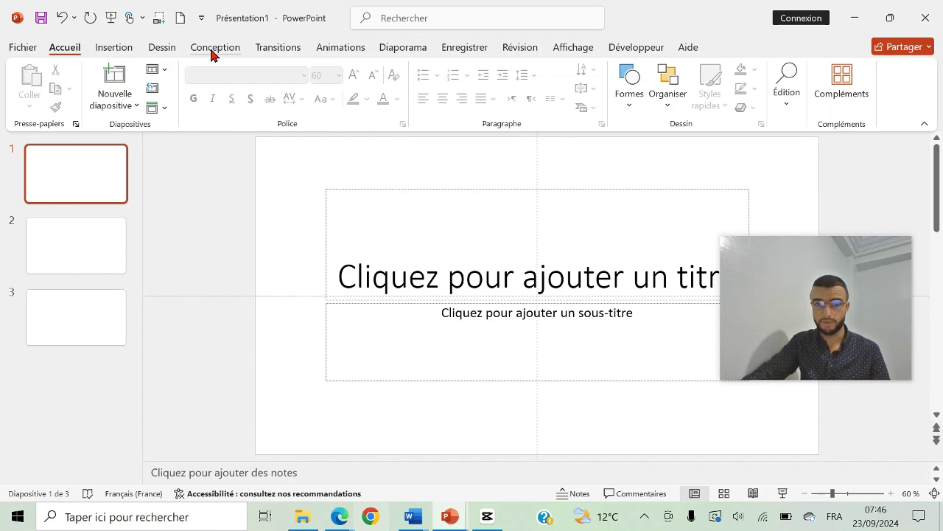
left_click(212, 49)
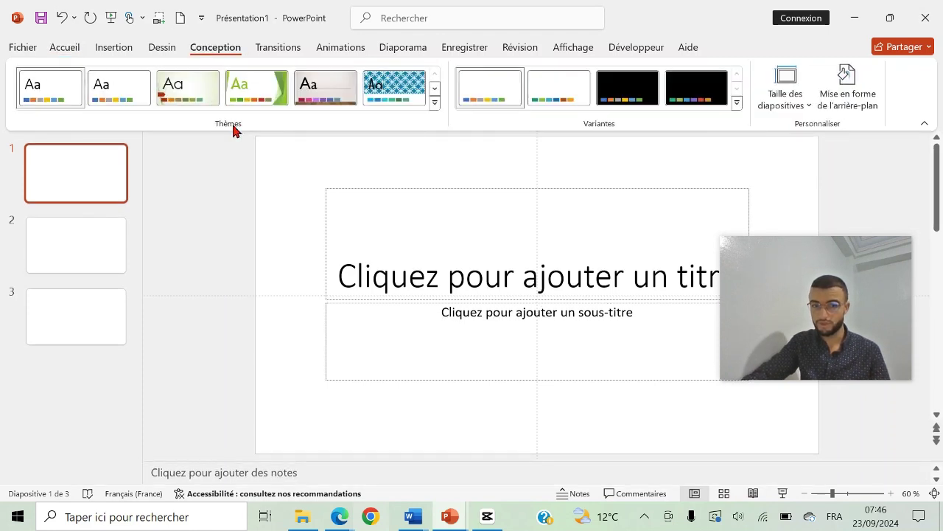
left_click(435, 105)
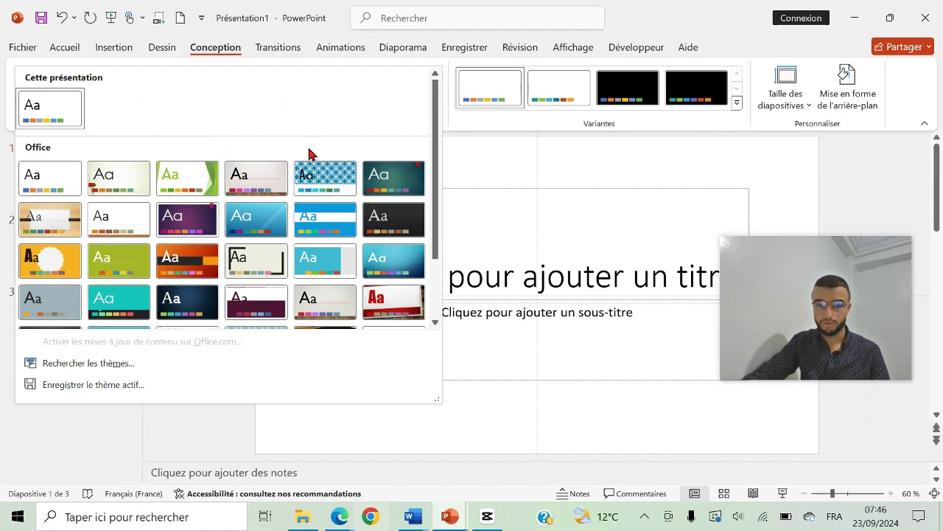
Apply the orange badge theme and title slide 1 'OFFICE' with a name as subtitle
left_click(64, 264)
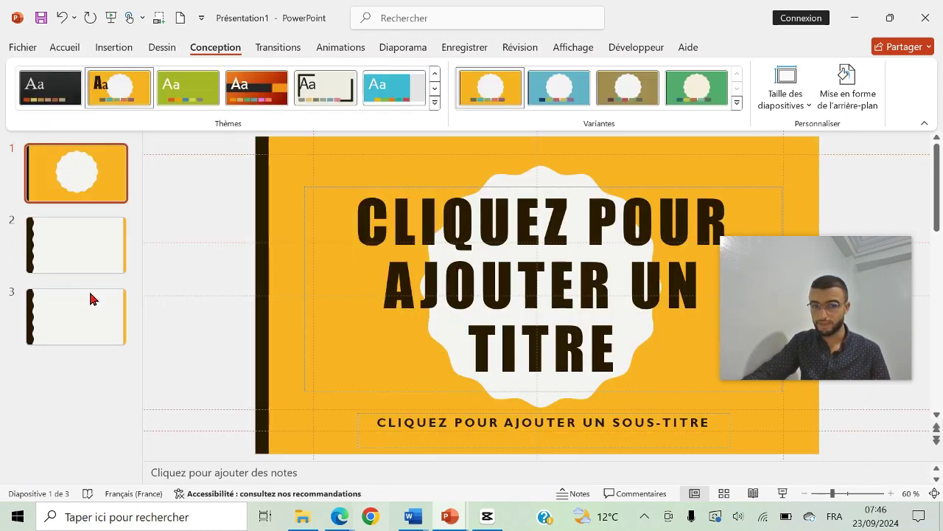
left_click(562, 242)
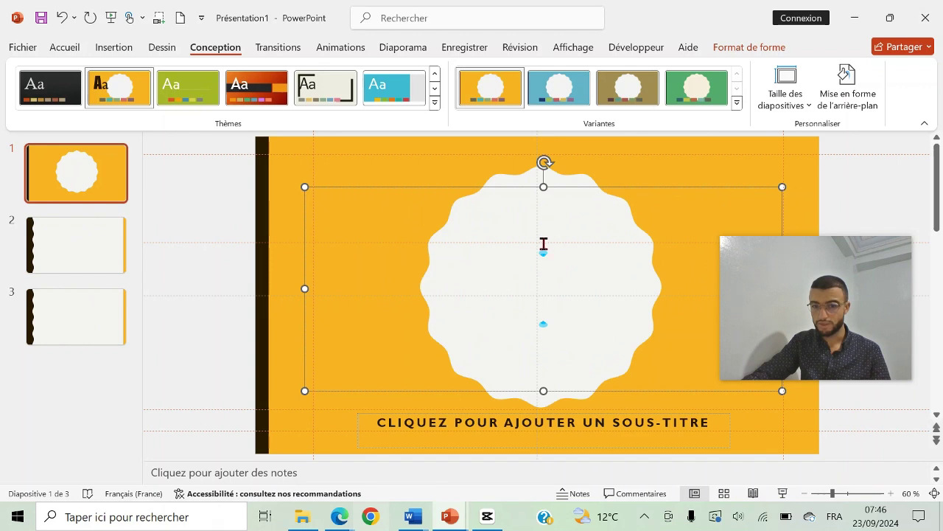
type("0F")
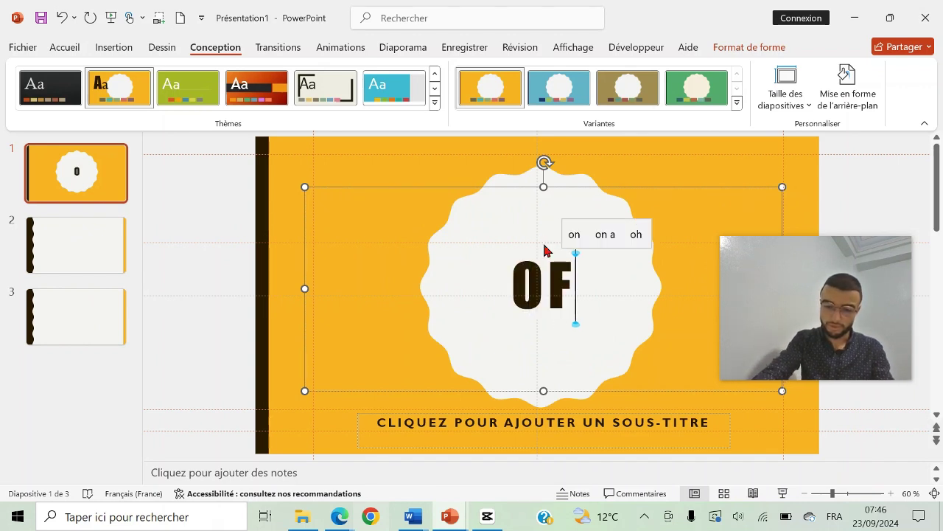
type("FICE")
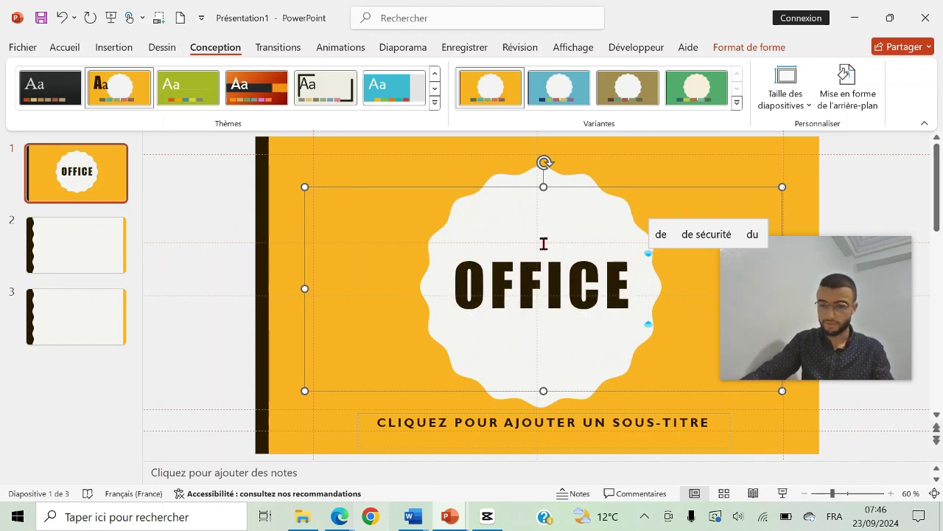
left_click(479, 425)
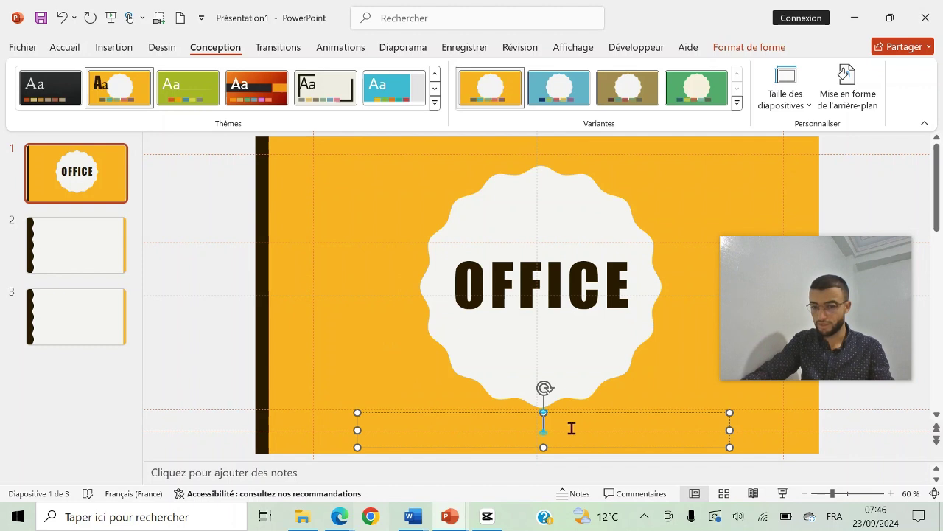
type("RE")
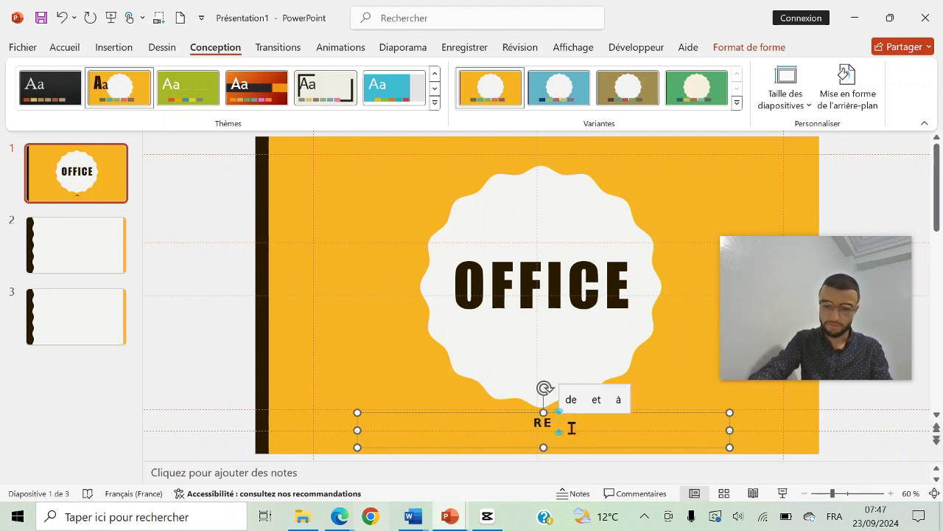
type(" YASSINE")
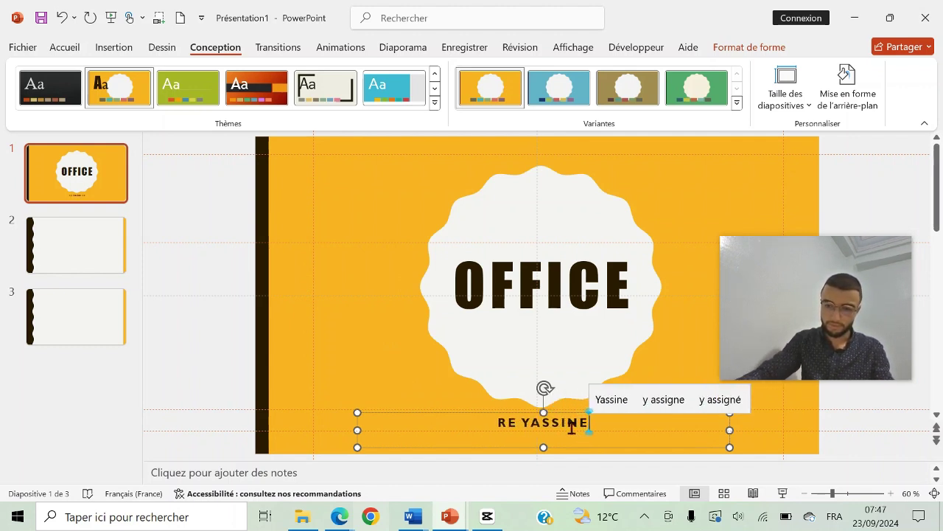
left_click(116, 258)
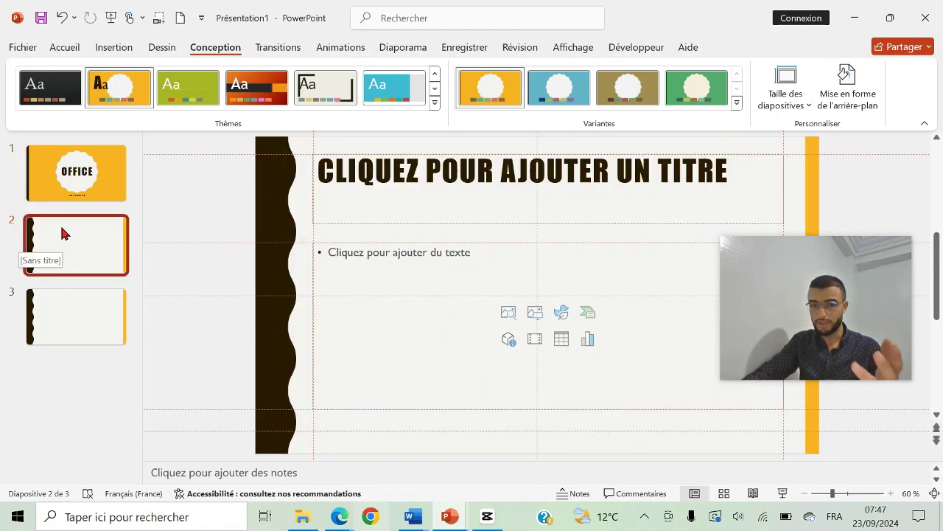
Apply the Base theme to slide 2 only from the Thèmes gallery
left_click(435, 103)
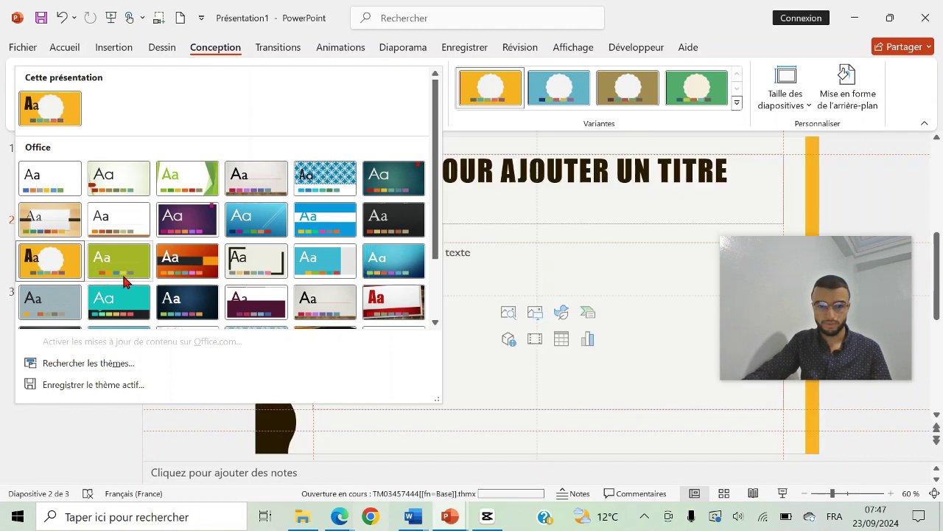
scroll(126, 276, "down", 2)
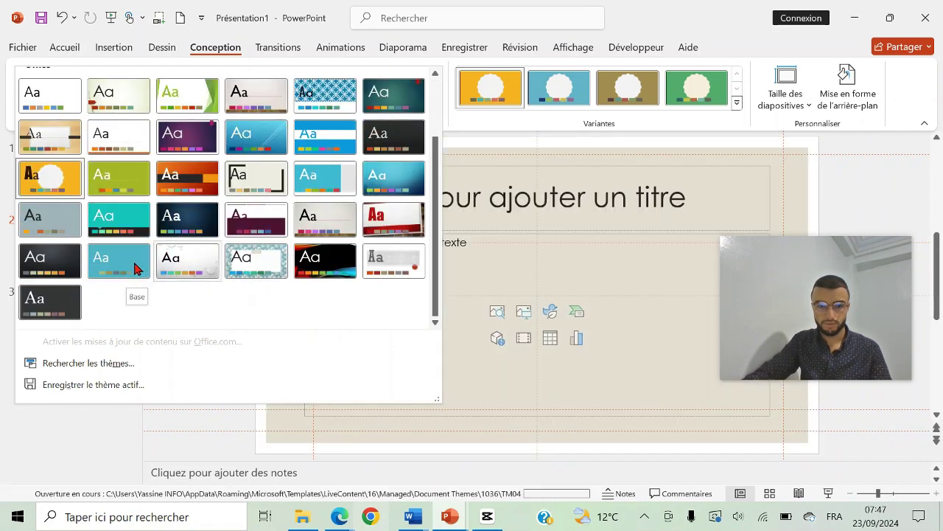
right_click(141, 267)
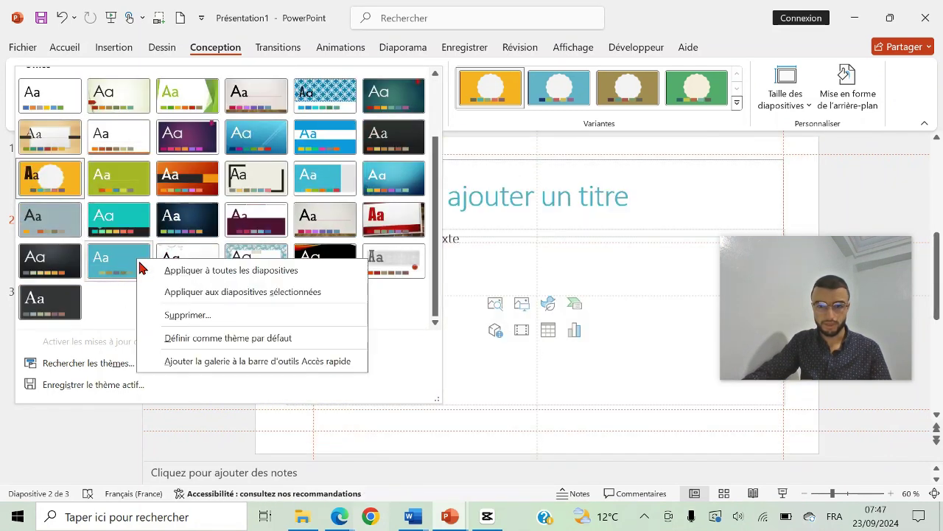
left_click(221, 293)
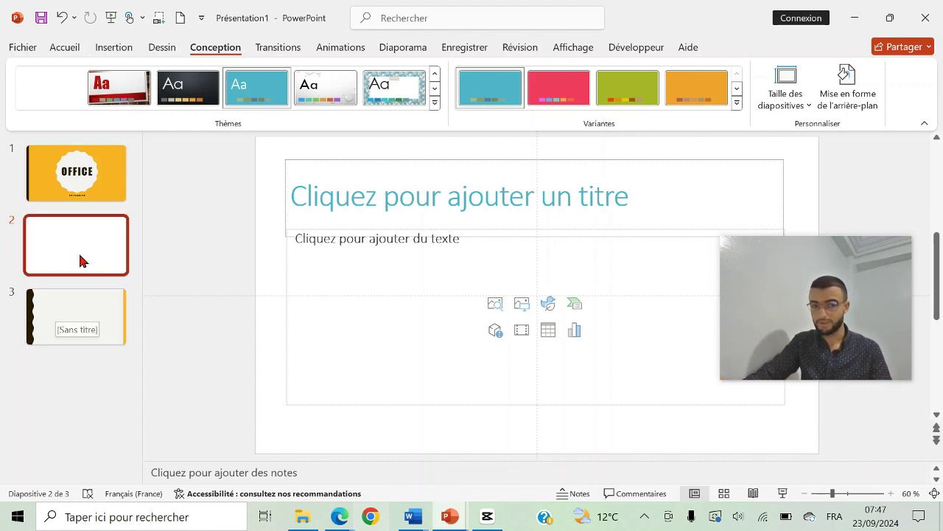
Apply the green faceted theme to slide 2 only, comparing it with slide 3
left_click(104, 319)
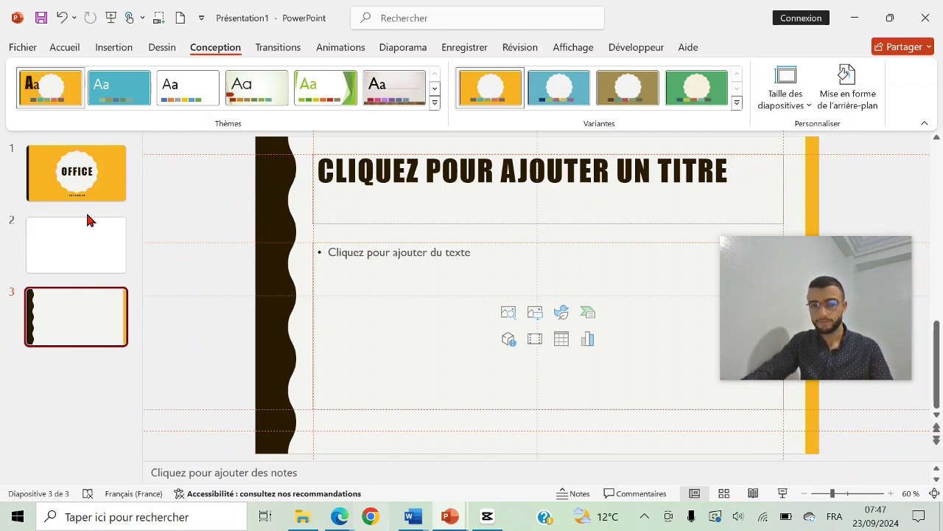
left_click(88, 246)
left_click(91, 296)
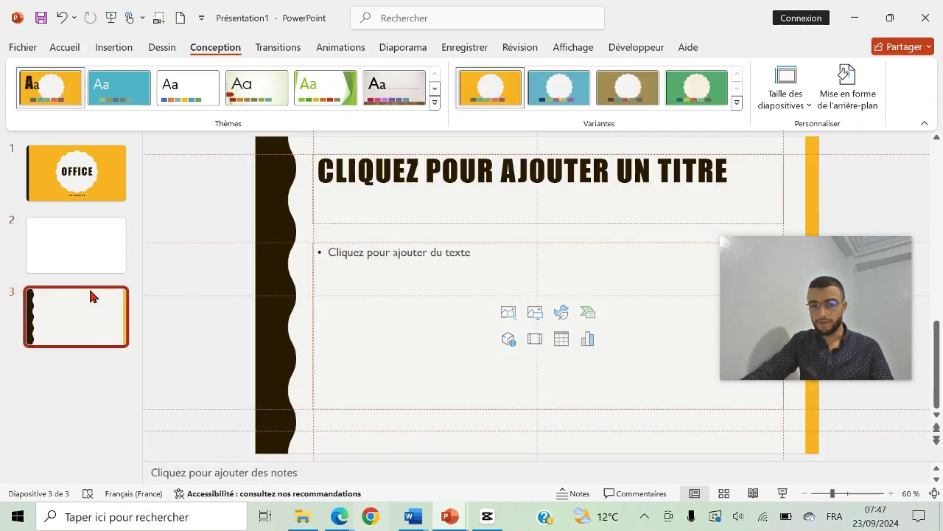
left_click(109, 240)
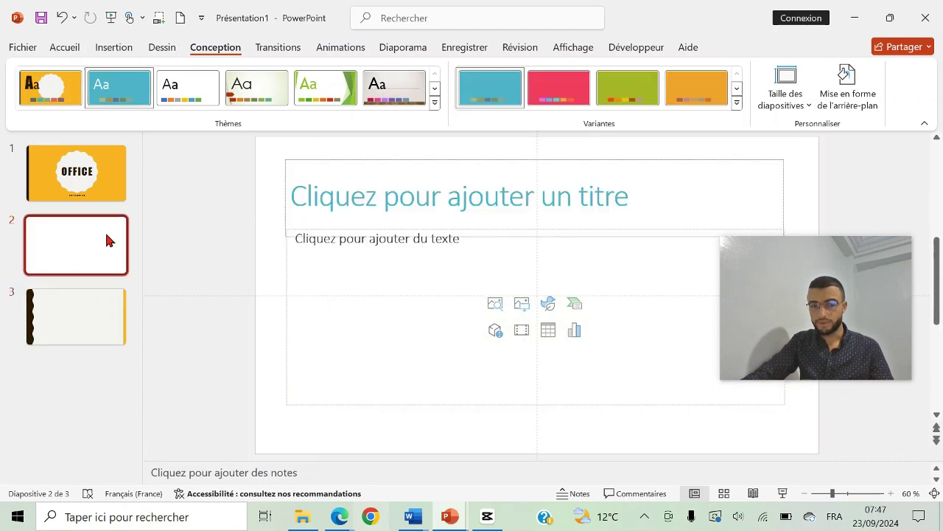
right_click(331, 95)
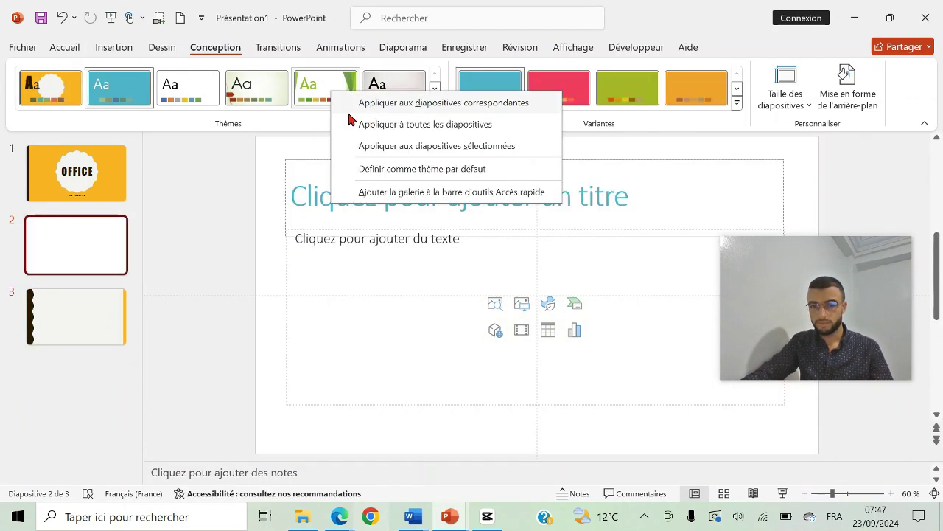
left_click(396, 146)
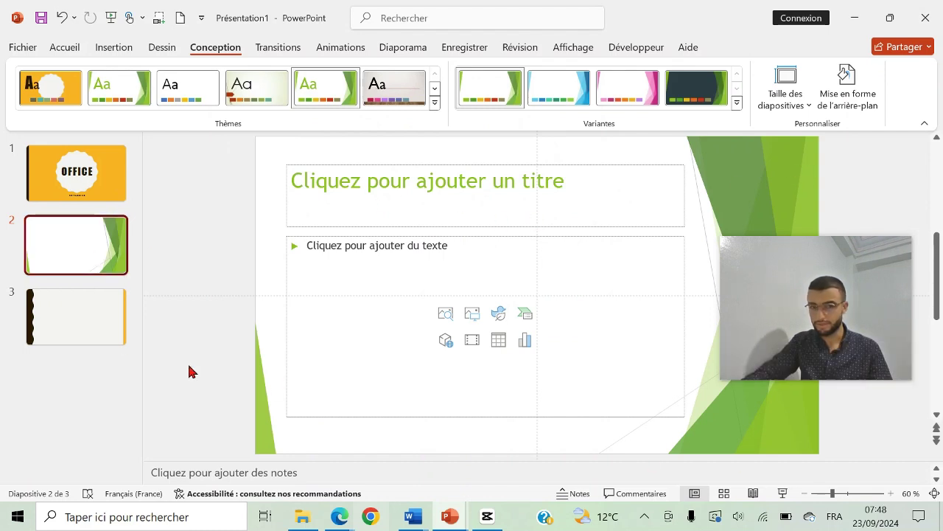
left_click(105, 329)
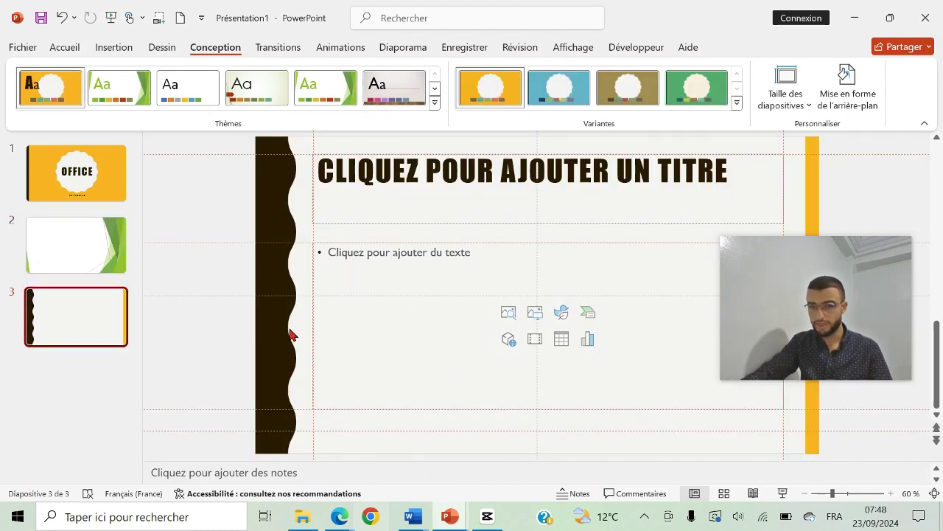
left_click(104, 259)
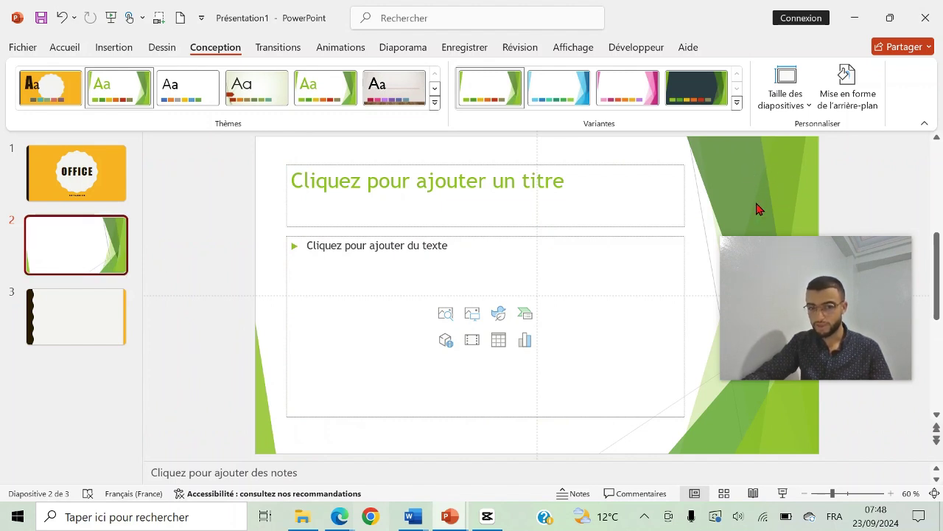
left_click(87, 310)
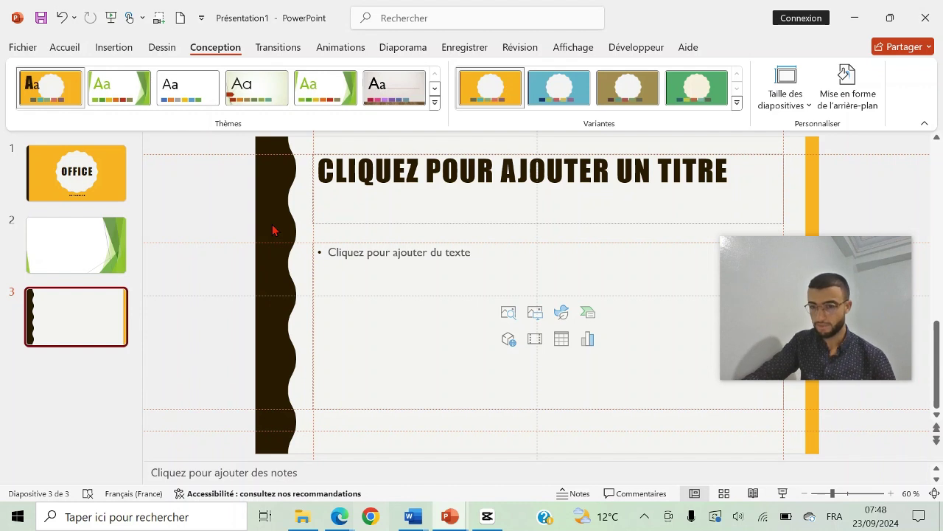
Tick Masquer les graphiques d'arrière-plan on slides 3, 2 and 1
left_click(846, 105)
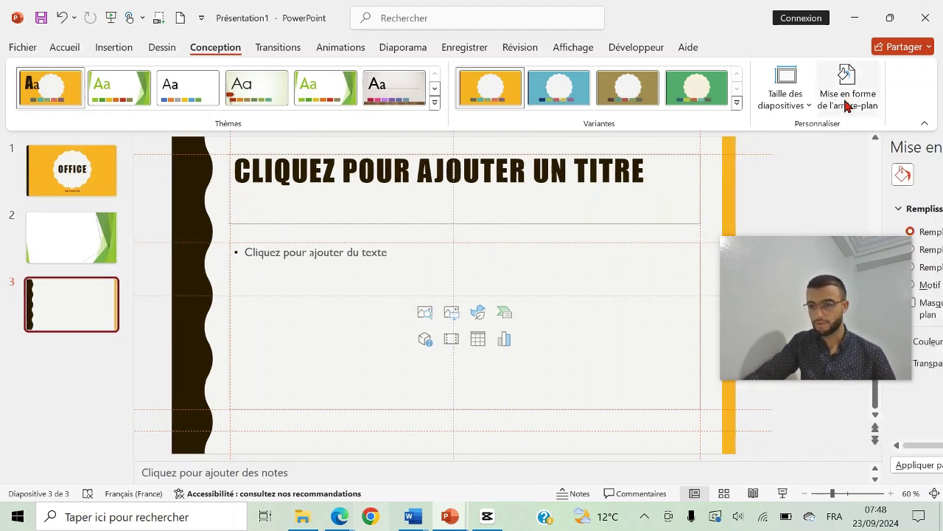
left_click_drag(823, 277, 841, 90)
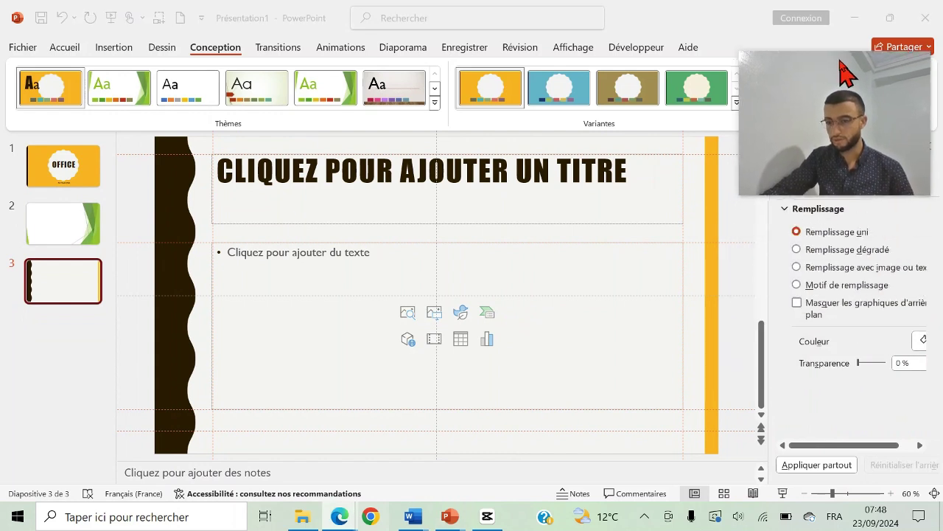
left_click(796, 304)
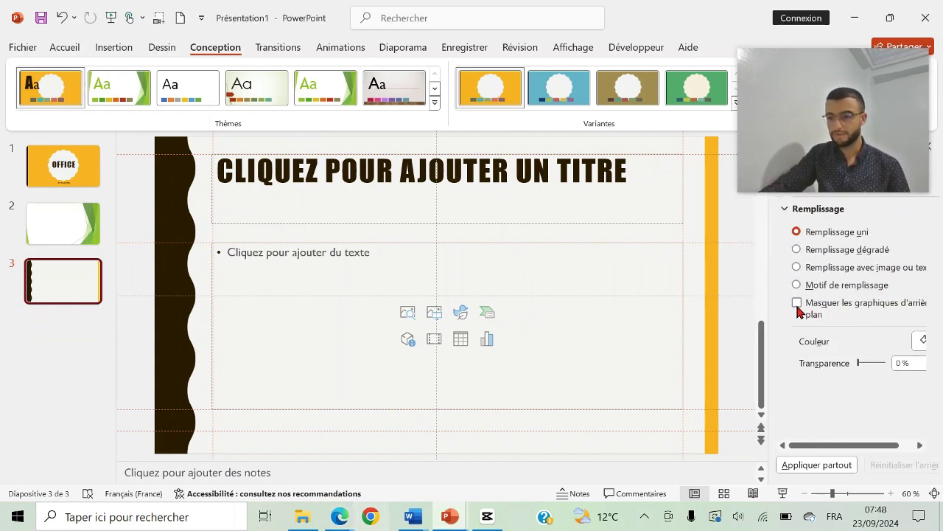
left_click(797, 304)
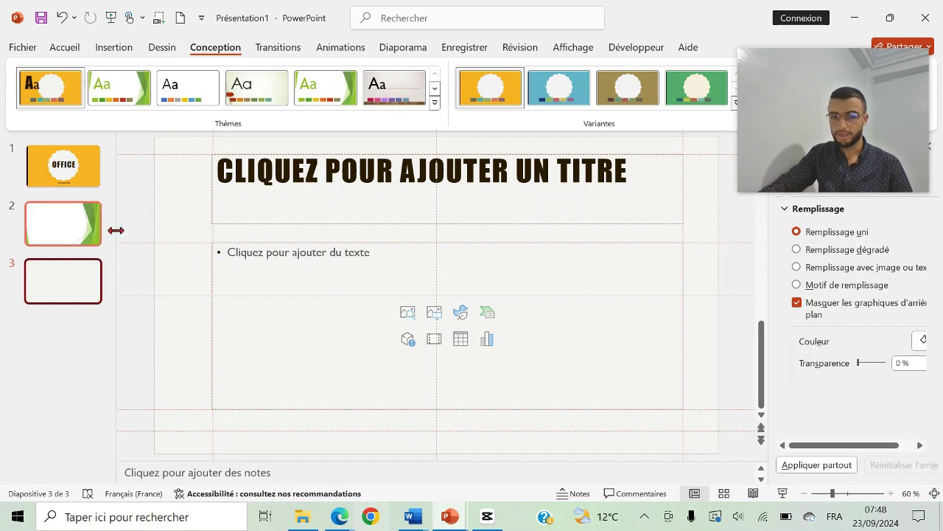
left_click(82, 235)
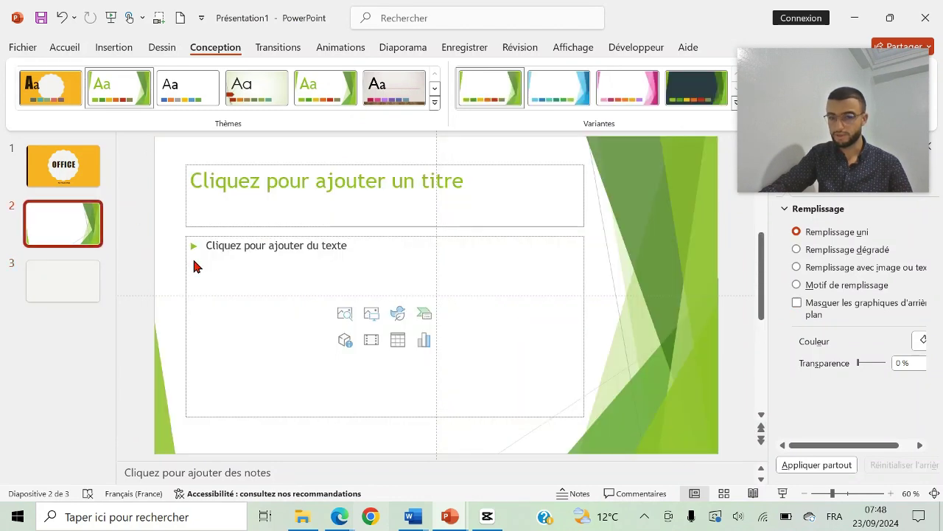
left_click(797, 303)
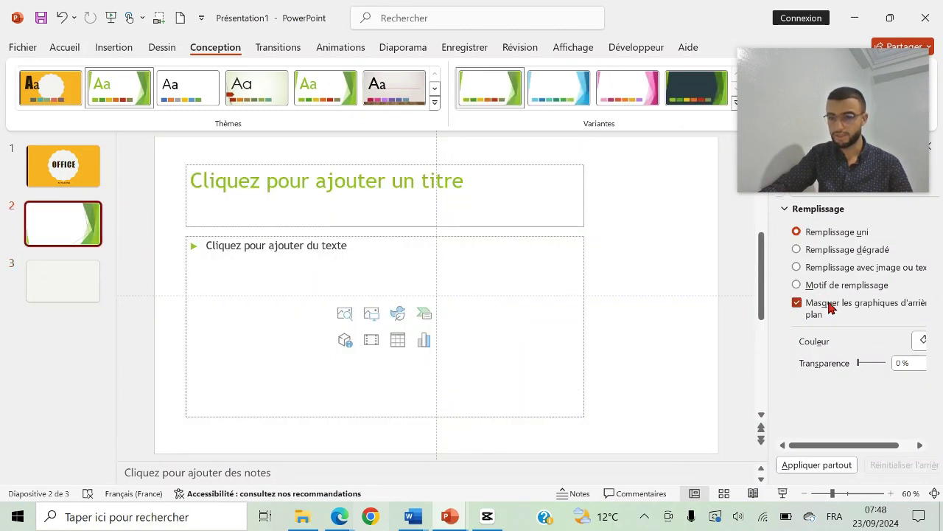
left_click(92, 183)
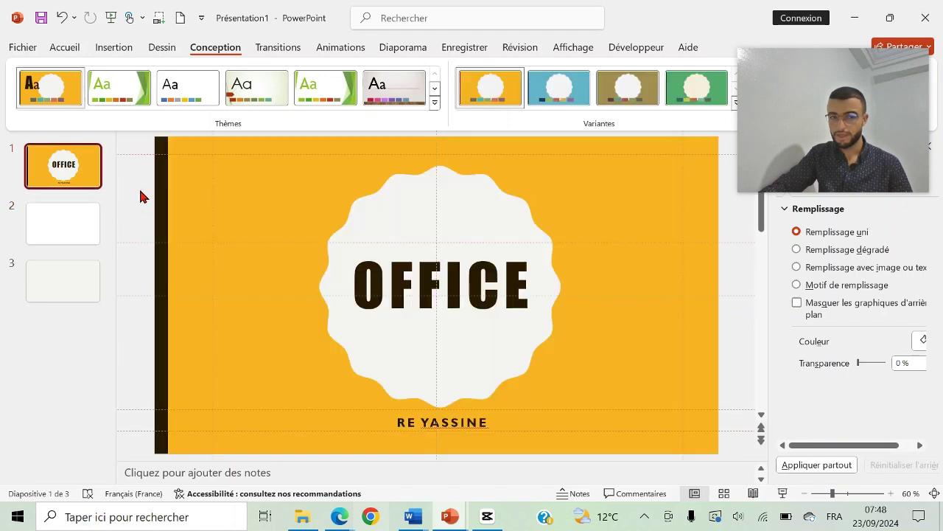
left_click(797, 303)
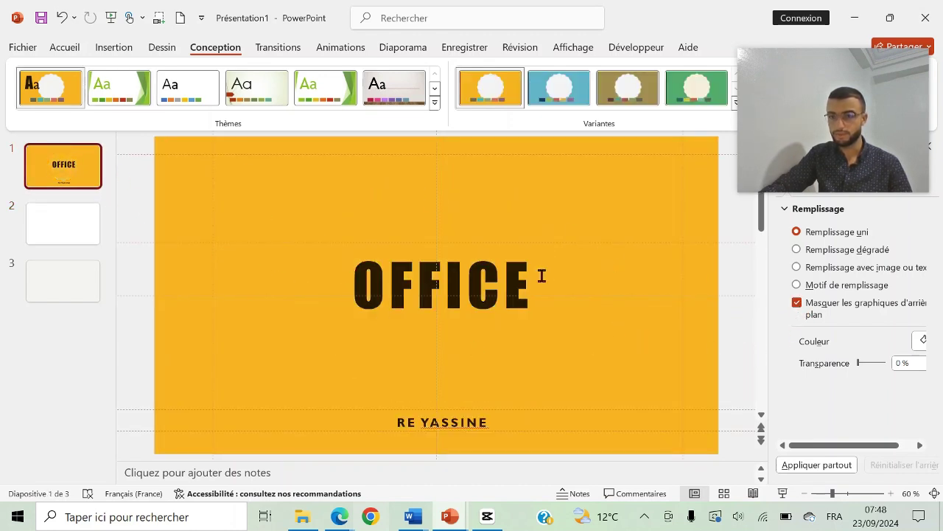
left_click(841, 144)
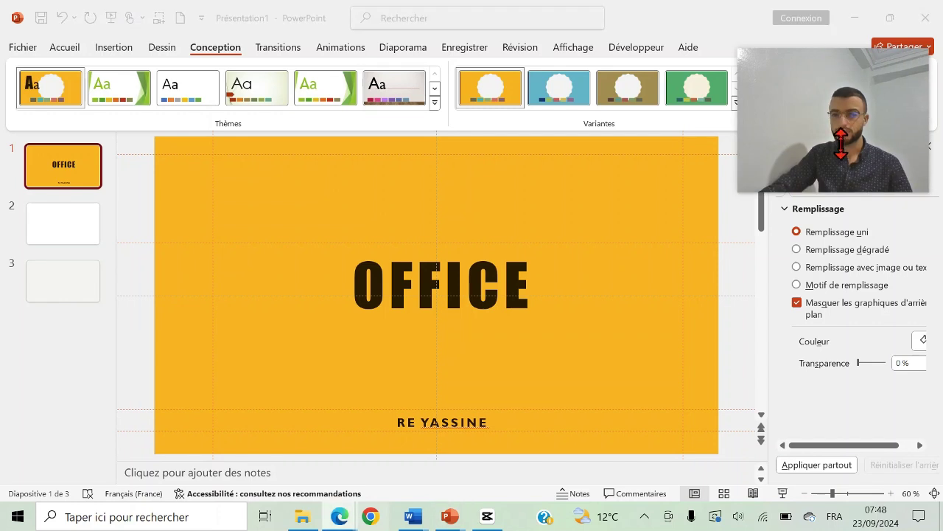
left_click_drag(841, 144, 841, 243)
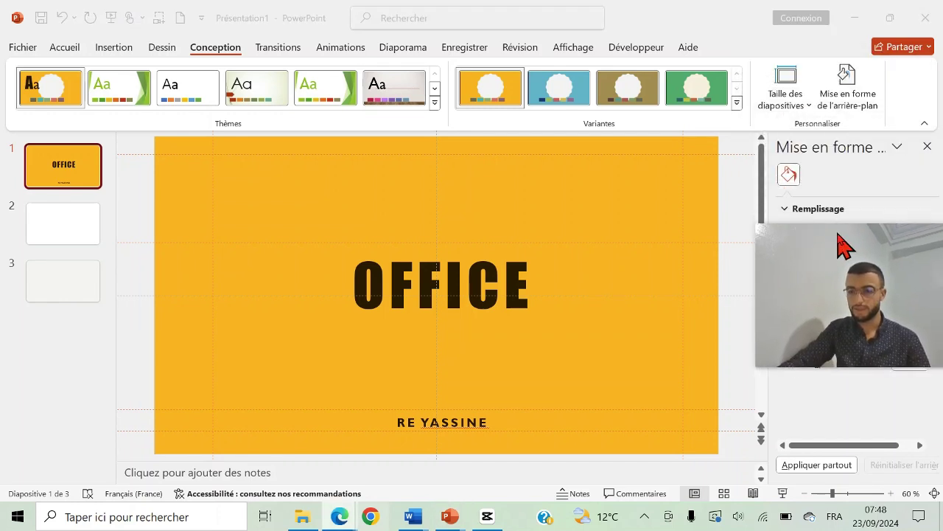
left_click(71, 284)
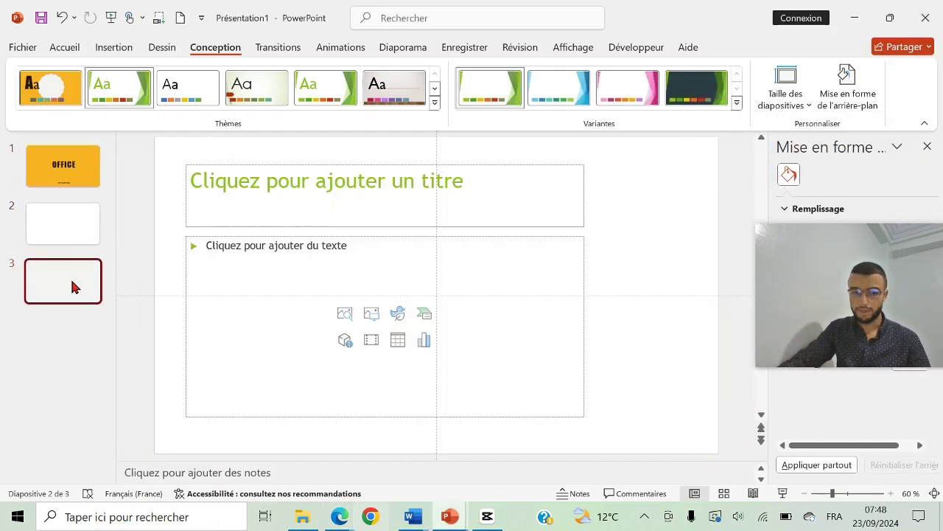
Insert a new slide after slide 2 and title it 'uifhuif'
left_click(77, 227)
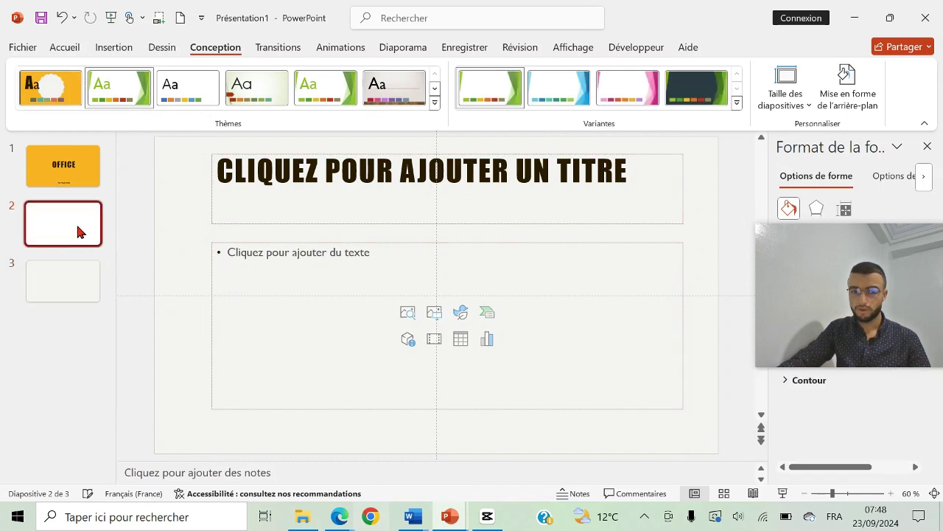
left_click(329, 244)
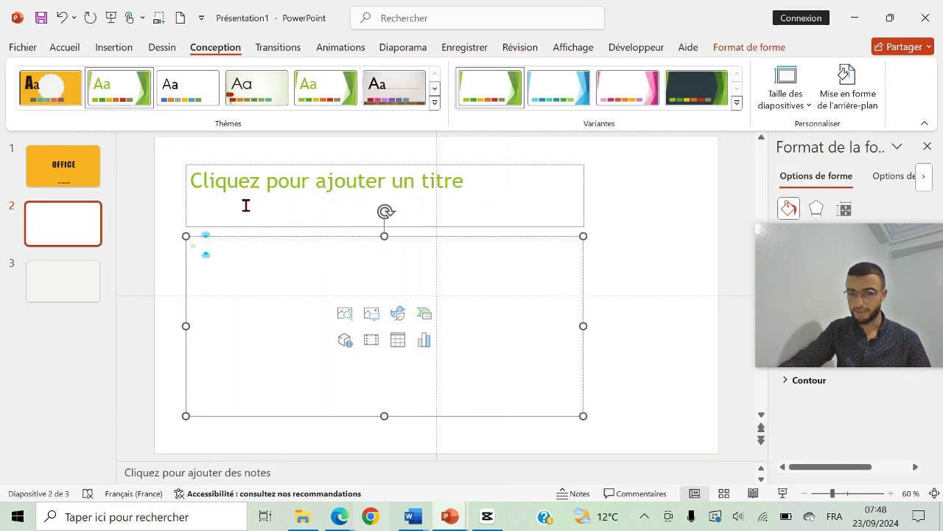
left_click(61, 223)
key("Return")
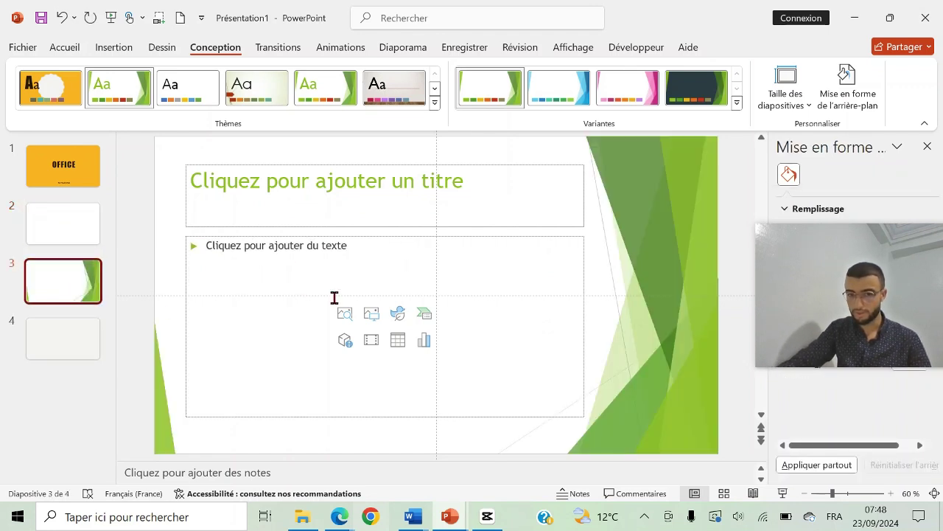
left_click(331, 245)
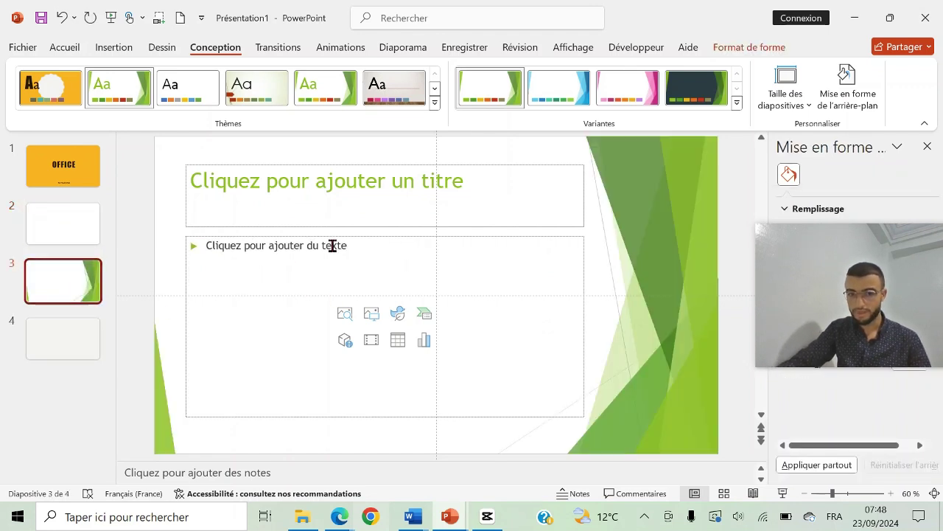
left_click(298, 189)
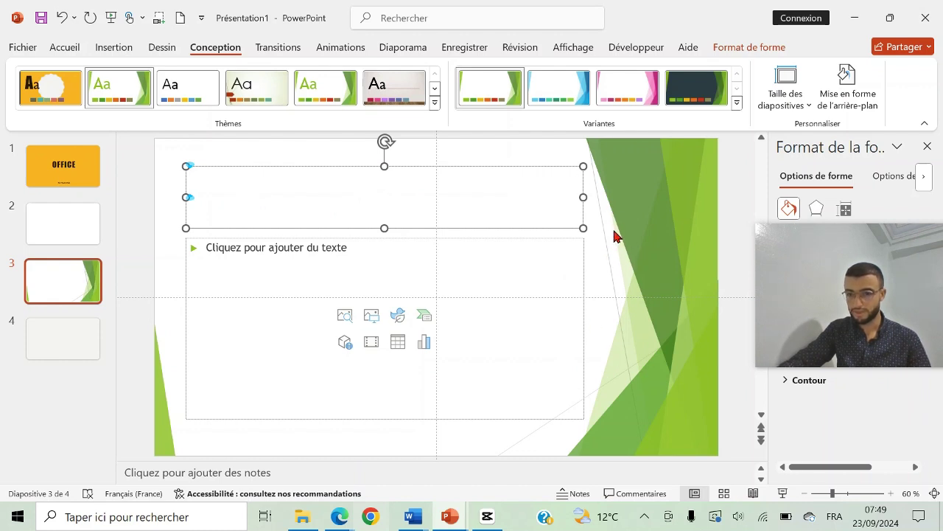
type("u")
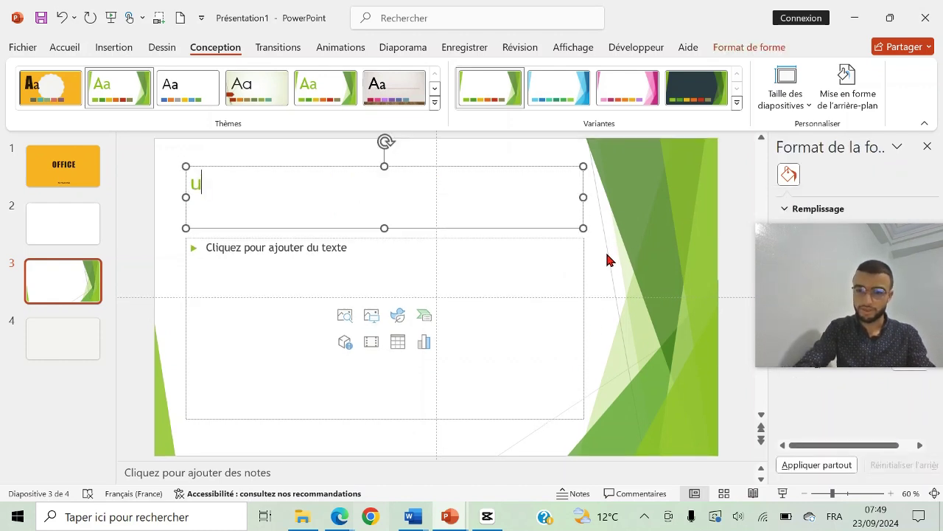
type("ifhuif")
left_click(604, 257)
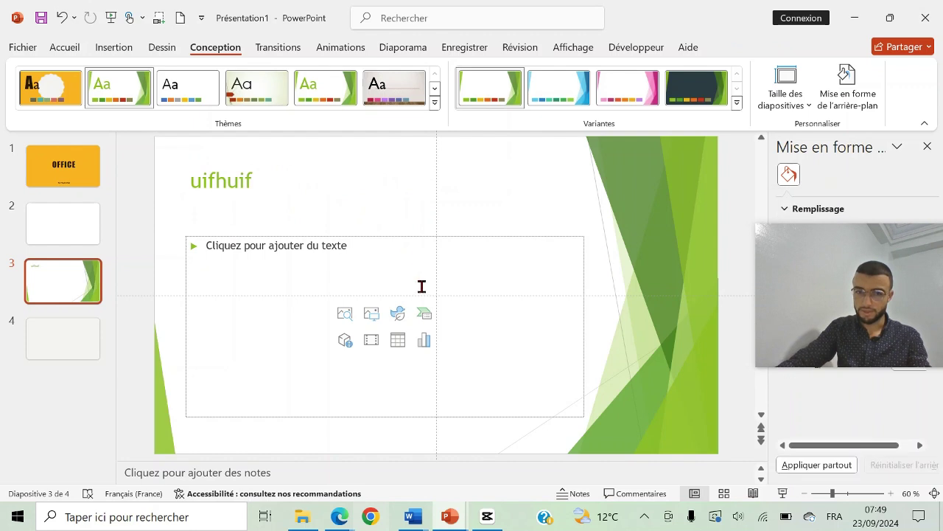
Type the test text 'df' and 'fsf' into slide 2's title
left_click(34, 323)
left_click(63, 223)
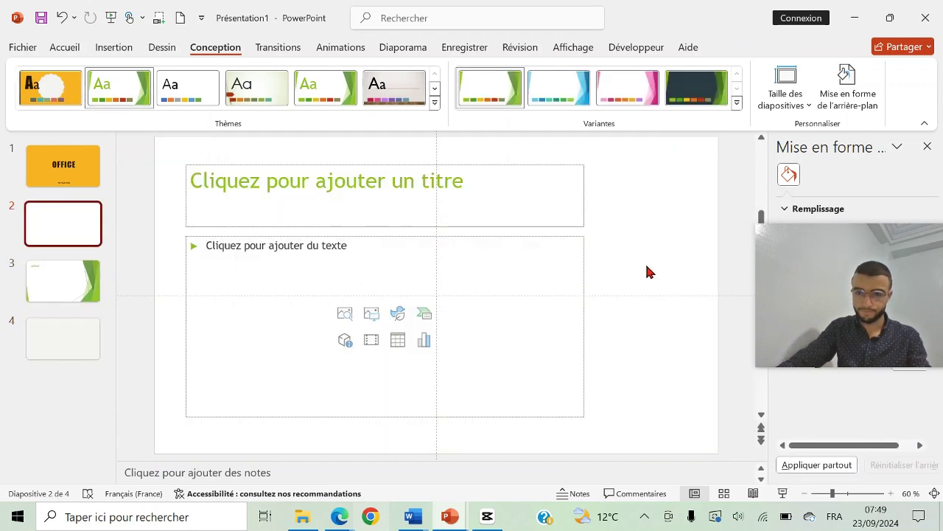
type("df")
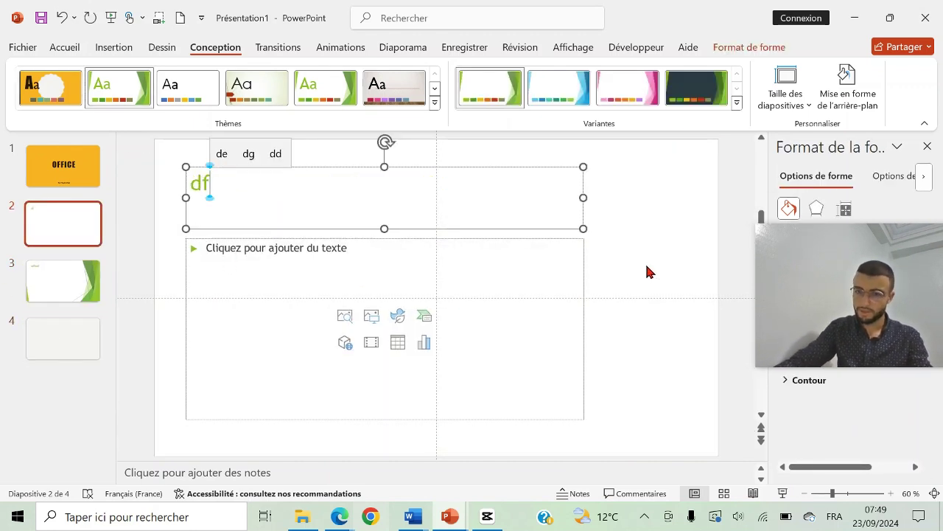
left_click(647, 272)
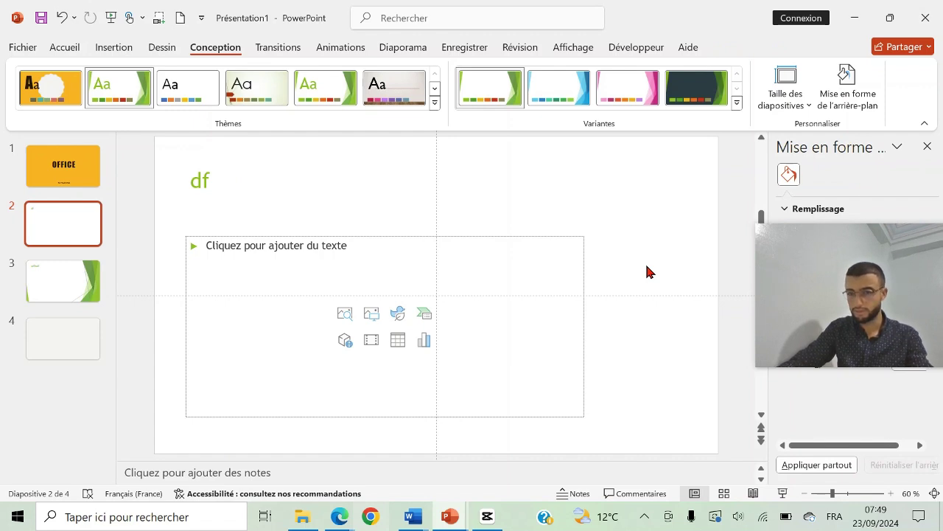
left_click(209, 181)
type("fsf")
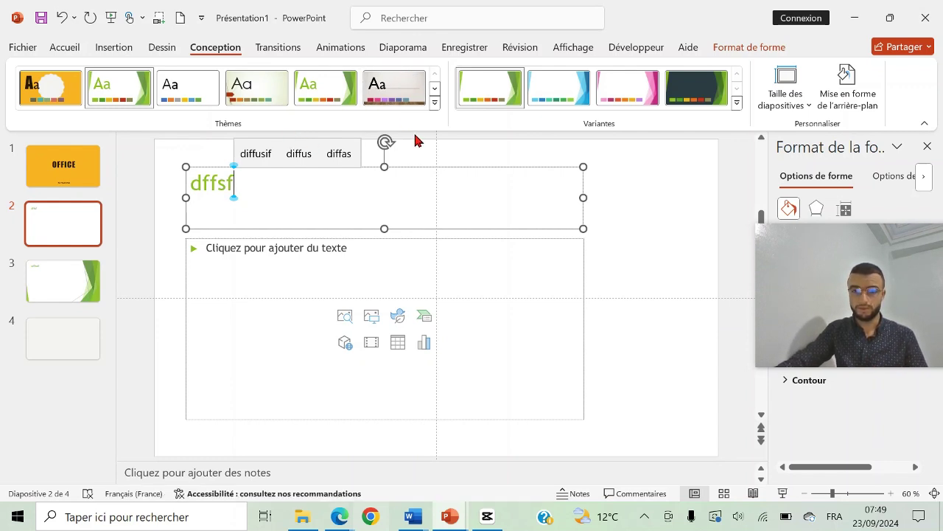
Switch to the Apowersoft Online Screen Recorder page in Edge
left_click(339, 515)
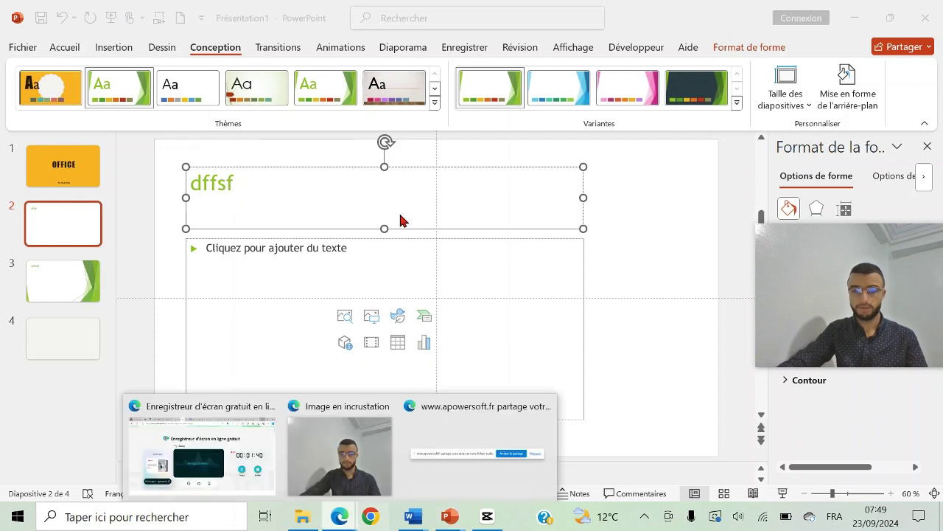
left_click(224, 457)
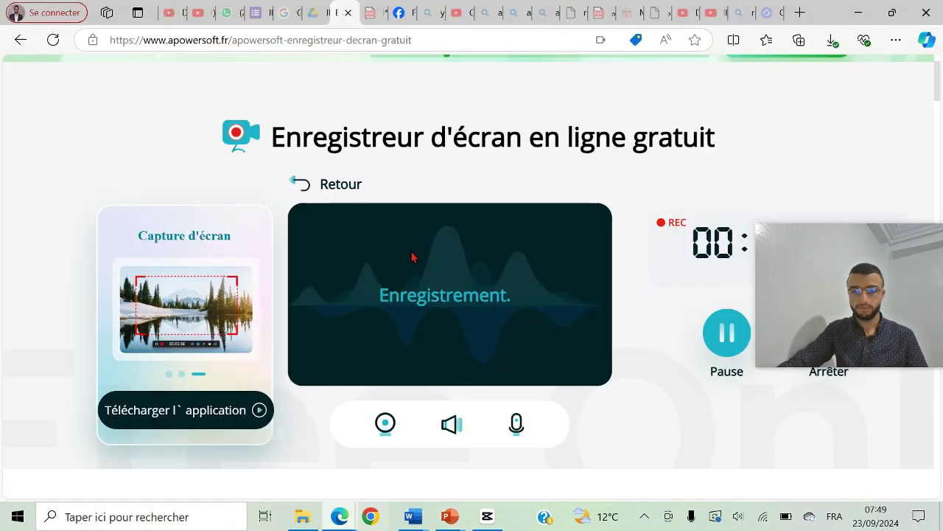
left_click_drag(823, 240, 797, 119)
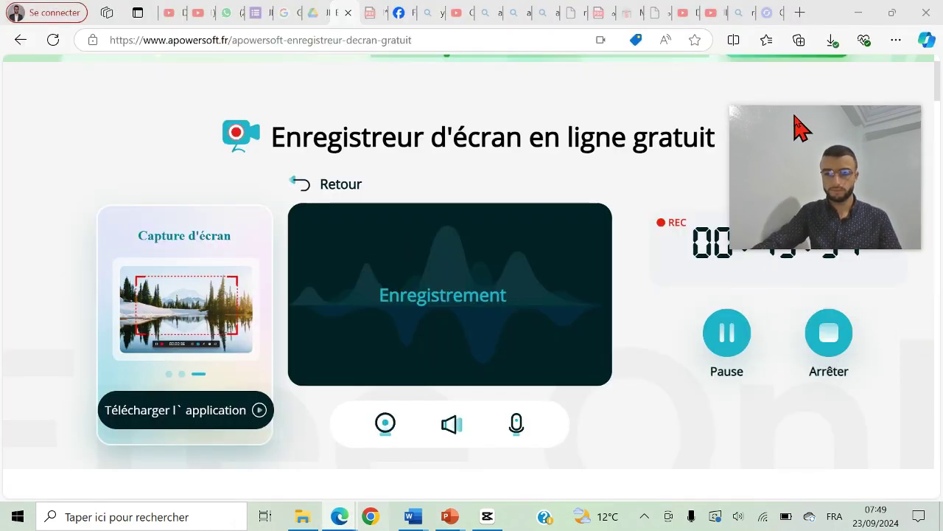